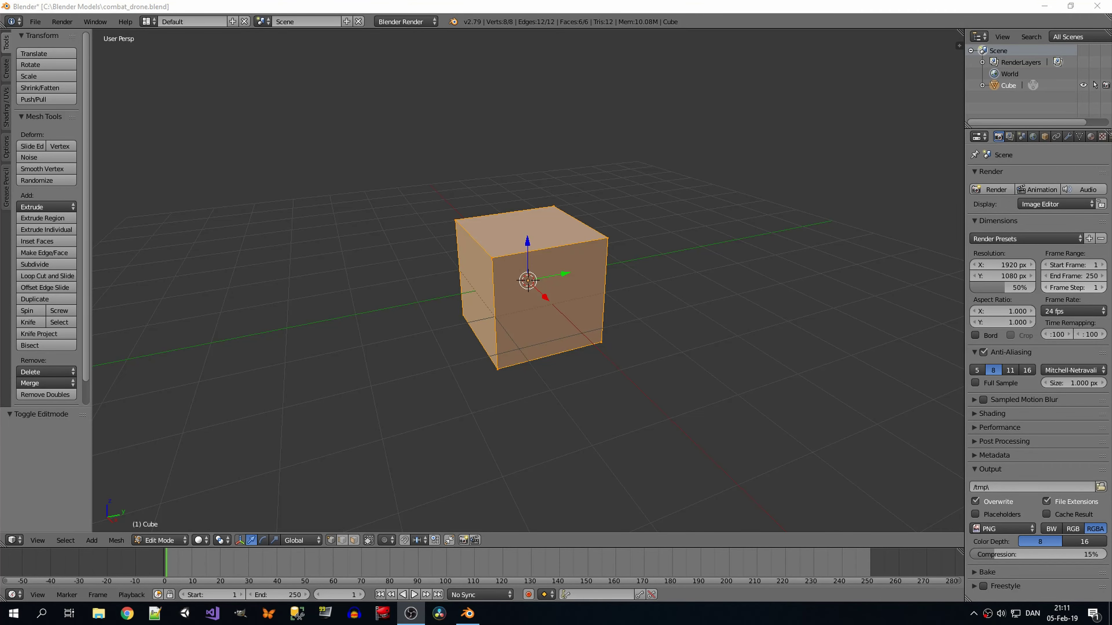
Step: Squash the cube to 0.1 along Z into a thin bar with sz0.1
middle_drag(528, 280, 528, 280)
scroll(528, 280, up, 2)
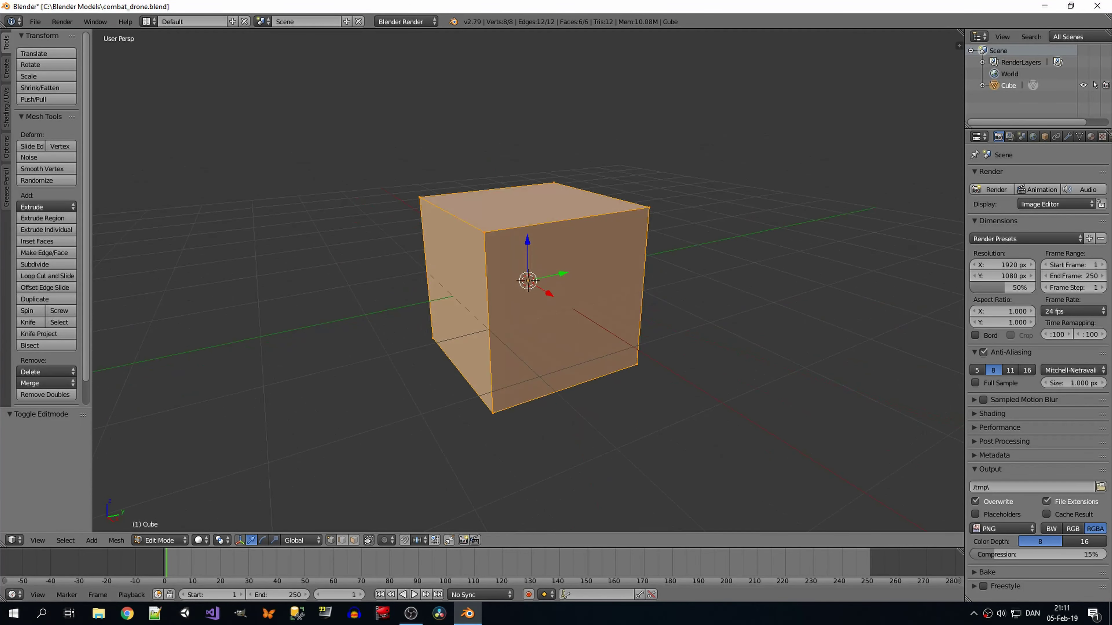
text(sz0.1)
key(Return)
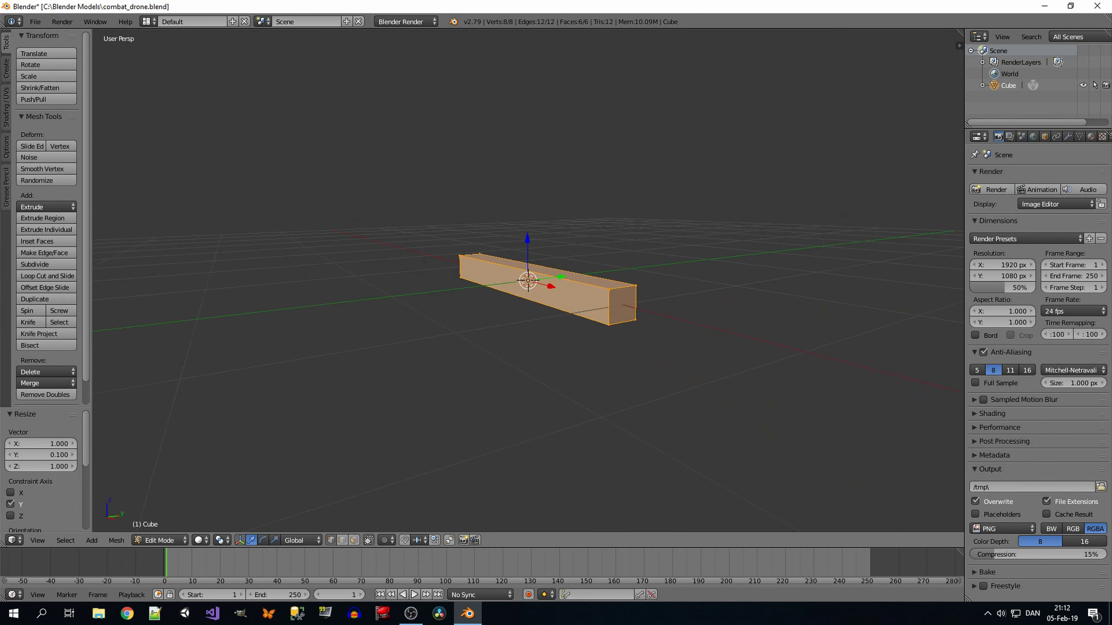
Step: Add three evenly spaced loop cuts along the bar
middle_drag(528, 280, 537, 286)
key(ctrl+r)
key(Escape)
key(KP_3)
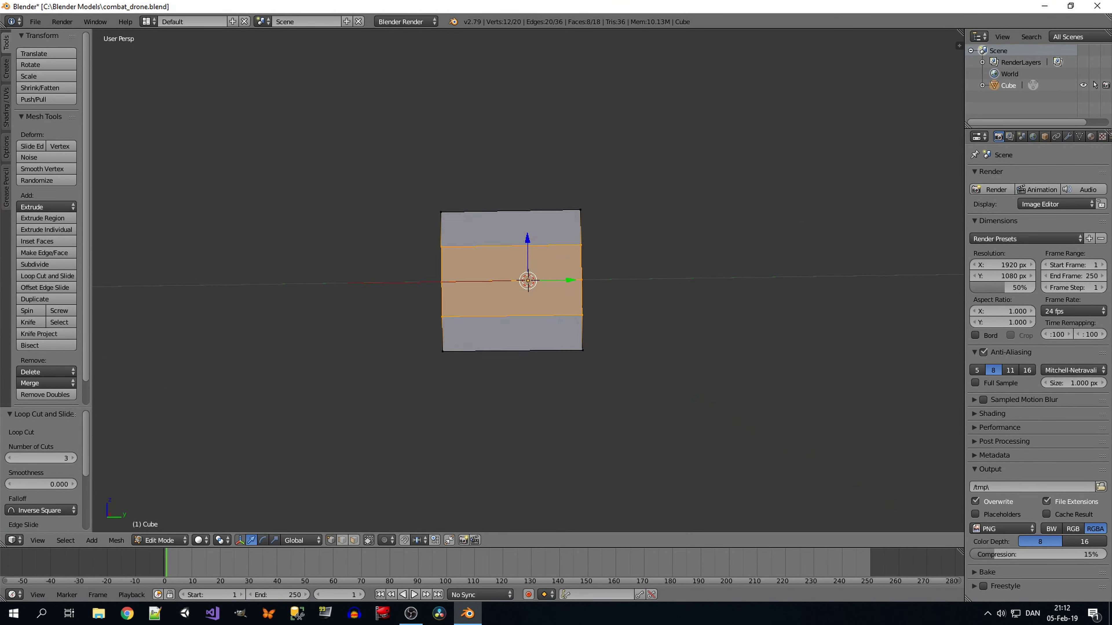
Step: Pinch the bar's middle loops inward along X
middle_drag(657, 307, 676, 325)
key(KP_3)
key(s)
key(x)
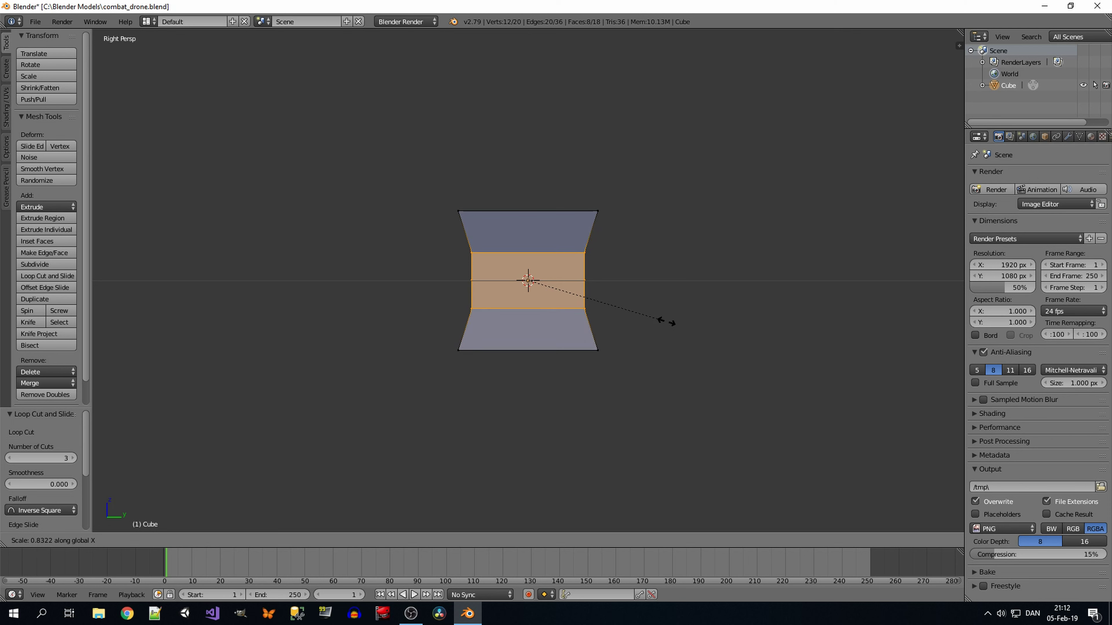
click(666, 322)
Step: In orthographic view, box-select the top loops and narrow them
key(a)
click(38, 540)
click(66, 472)
key(b)
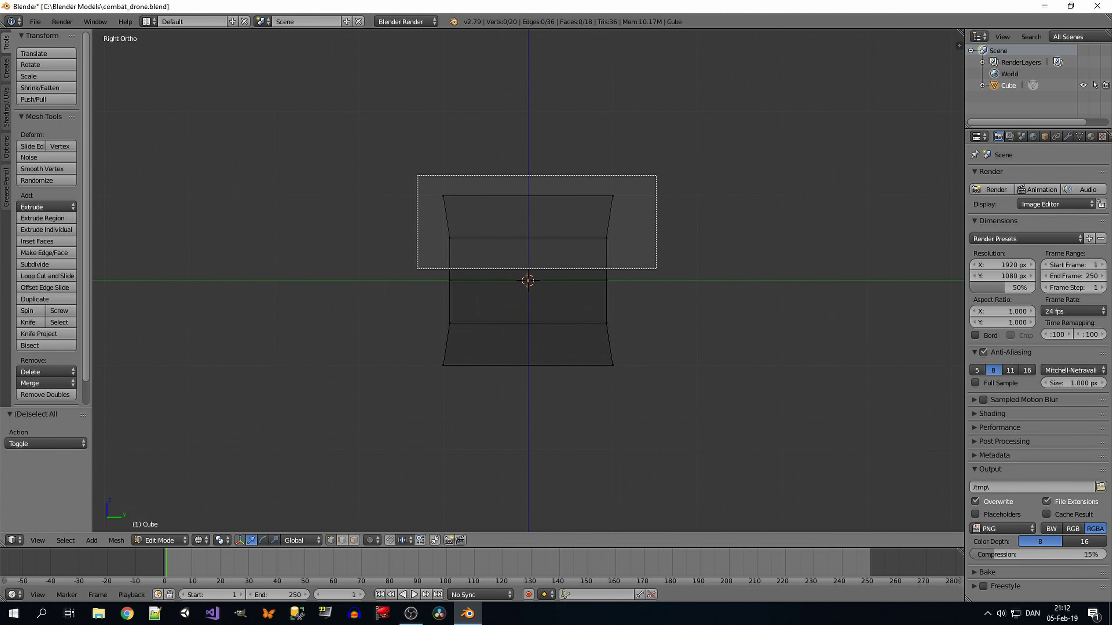
drag(416, 175, 656, 269)
key(s)
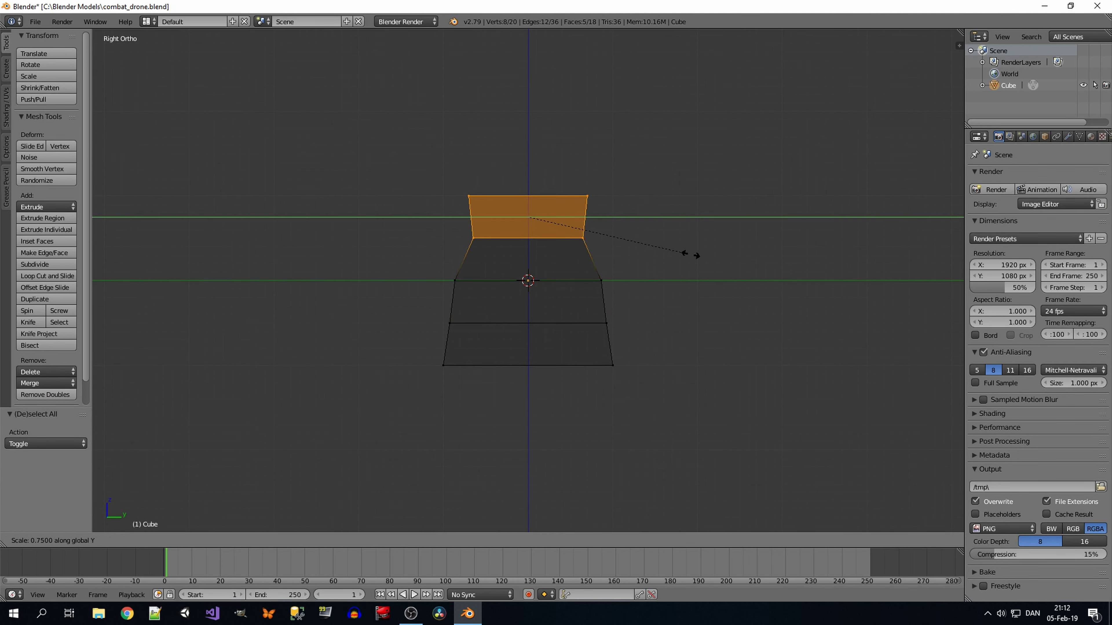
key(Escape)
key(a)
key(b)
click(714, 235)
Step: Widen the lower middle loop to complete the tapered profile
key(a)
key(b)
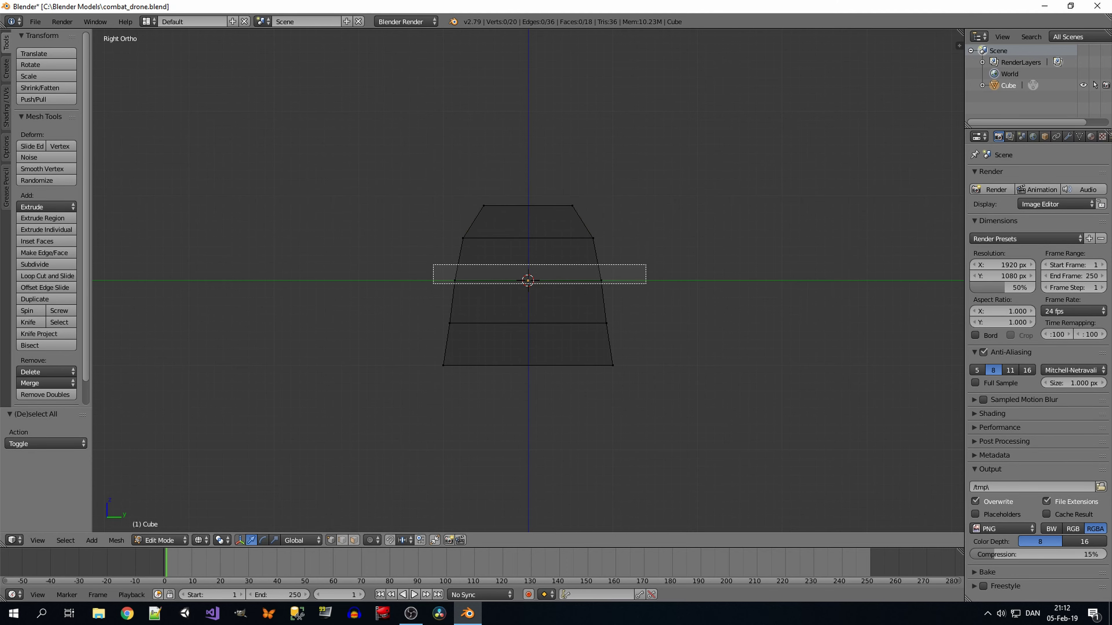
drag(433, 307, 646, 337)
key(s)
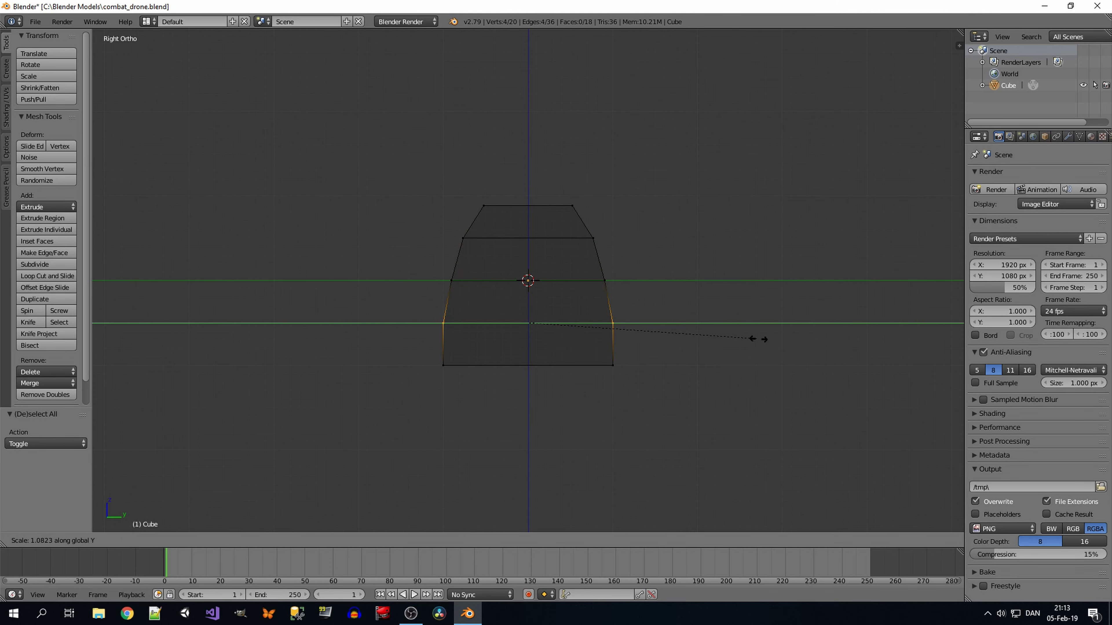
click(758, 338)
mouse_move(757, 338)
middle_down()
mouse_move(656, 307)
mouse_move(569, 307)
middle_up()
Step: Add two loop cuts along the bar
key(a)
click(525, 263)
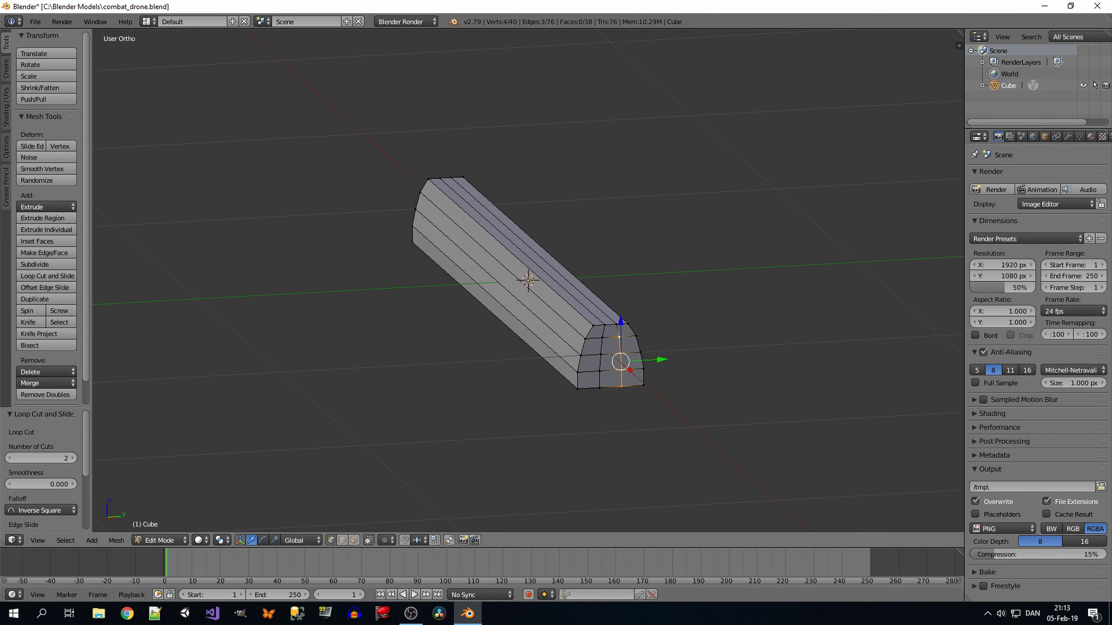
middle_drag(525, 263, 613, 272)
key(Return)
mouse_move(525, 281)
middle_down()
mouse_move(569, 263)
mouse_move(657, 263)
middle_up()
scroll(525, 280, up, 3)
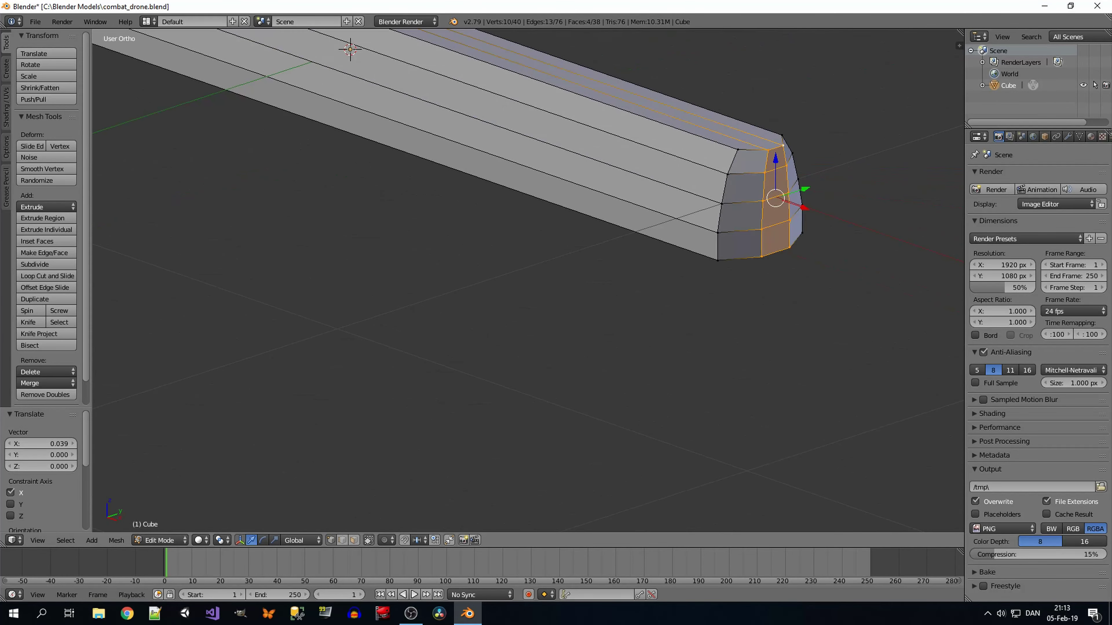
Step: Slide the bar's end edge loop slightly along X
right_click(766, 219)
click(858, 167)
drag(883, 153, 892, 154)
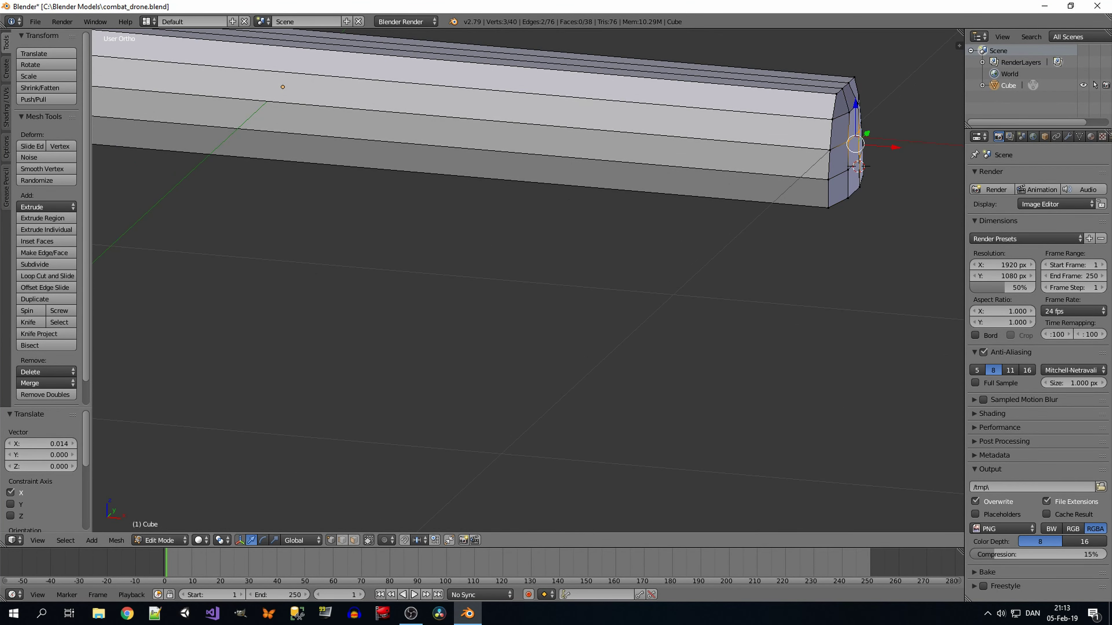
key(Escape)
middle_drag(525, 262, 647, 263)
Step: Add a loop cut near the bar's end
key(ctrl+r)
scroll(641, 263, down, 3)
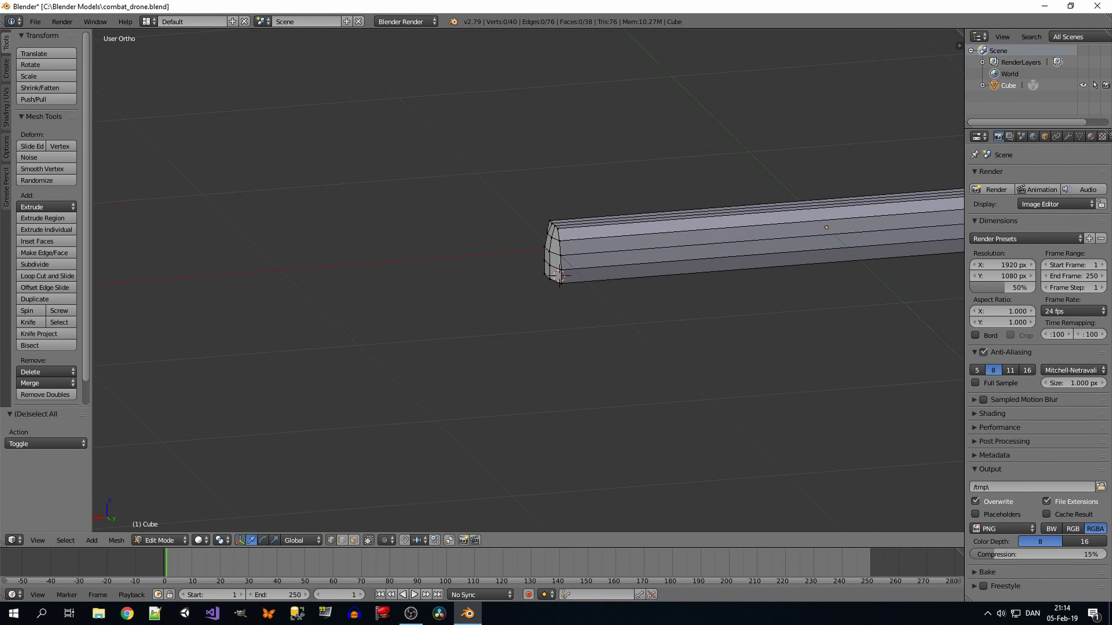
scroll(641, 263, down, 2)
click(740, 249)
scroll(739, 249, up, 5)
Step: Raise two vertices near the bar's end slightly along Z to chamfer the tip
key(z)
right_click(588, 178)
key(z)
key(a)
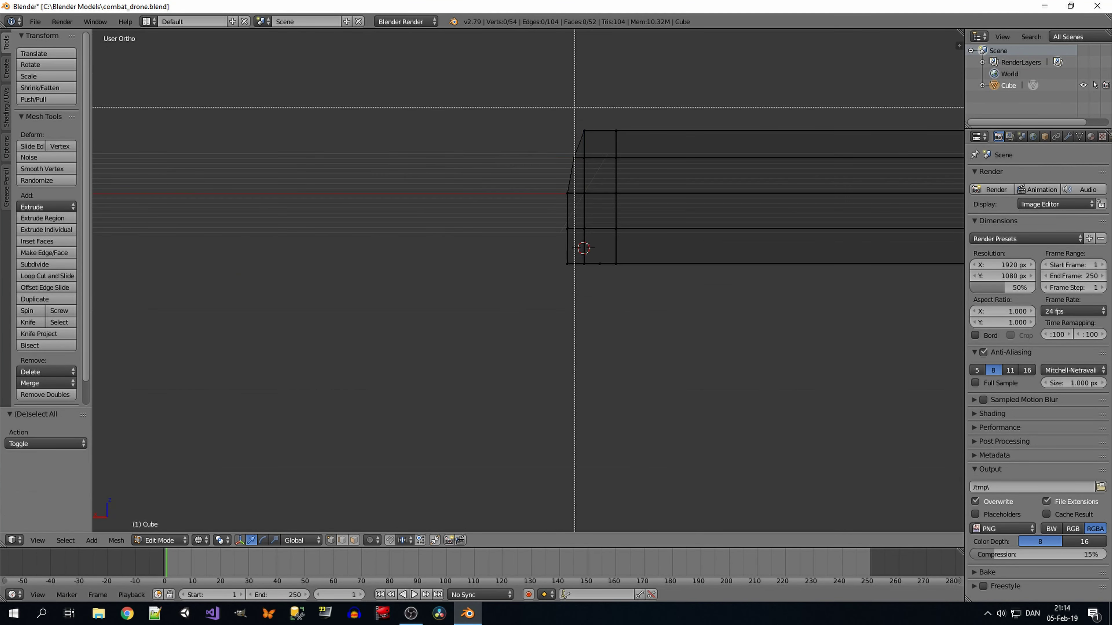
key(KP_3)
key(g)
key(z)
key(Return)
middle_drag(563, 184, 548, 193)
Step: Add a lengthwise loop cut across the top of the bar
scroll(525, 197, up, 5)
scroll(525, 198, down, 4)
scroll(525, 197, up, 4)
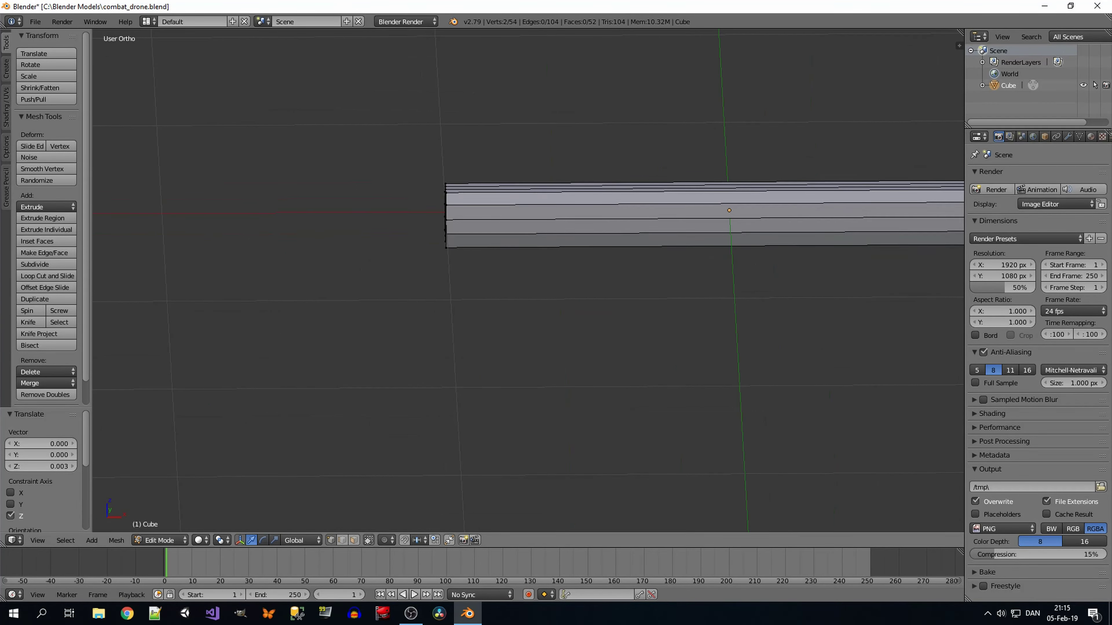
key(ctrl+r)
click(719, 215)
Step: Place a loop cut near the bar's far end
click(729, 210)
middle_drag(728, 210, 569, 175)
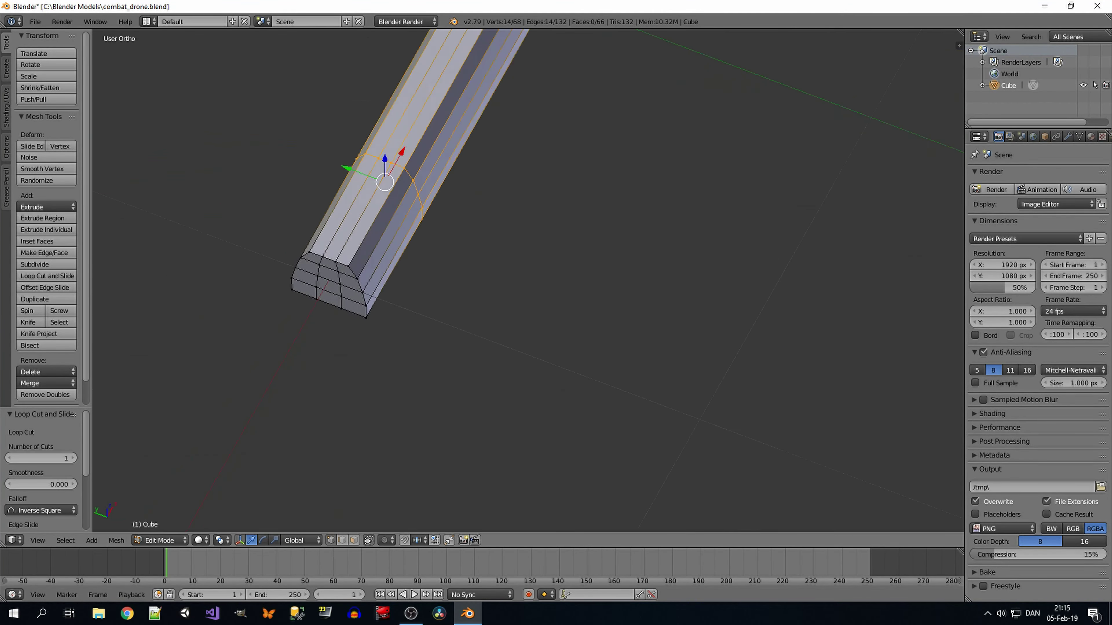
key(z)
key(ctrl+r)
click(403, 184)
Step: Raise the far end section along Z so it sweeps upward
right_click(403, 184)
key(z)
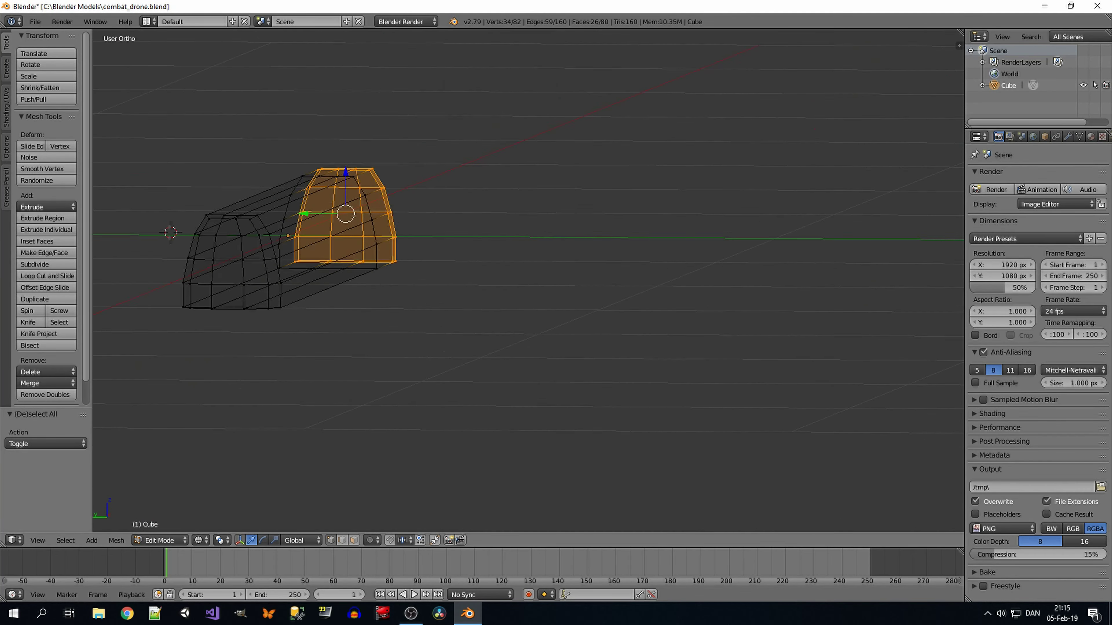
key(KP_1)
key(g)
key(z)
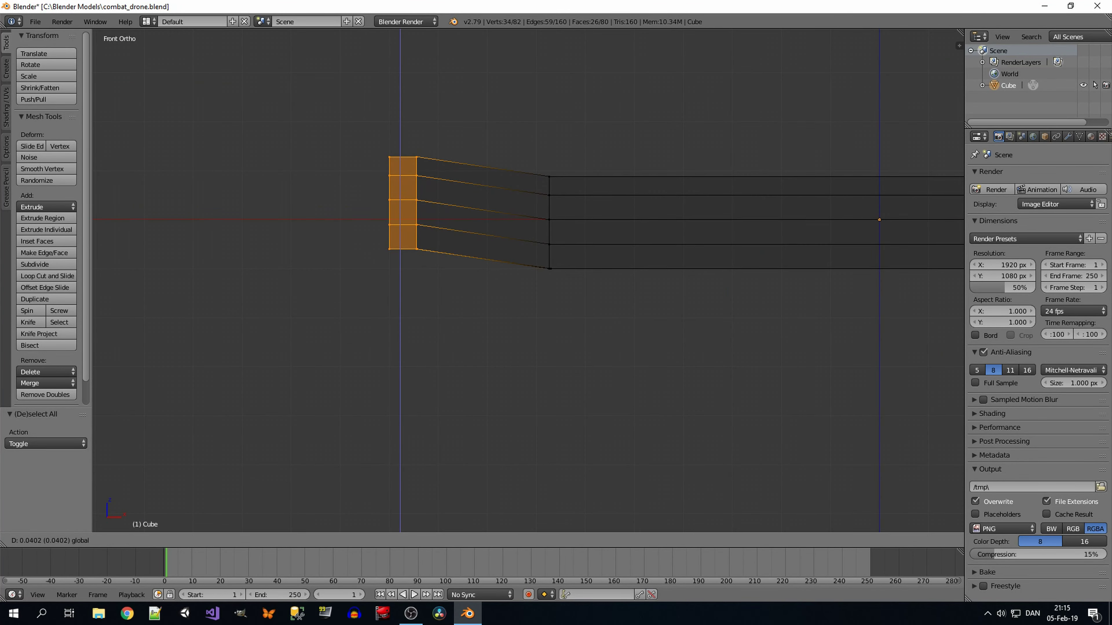
click(482, 206)
Step: Add a centred loop cut near the raised end
key(ctrl+r)
click(483, 219)
right_click(483, 219)
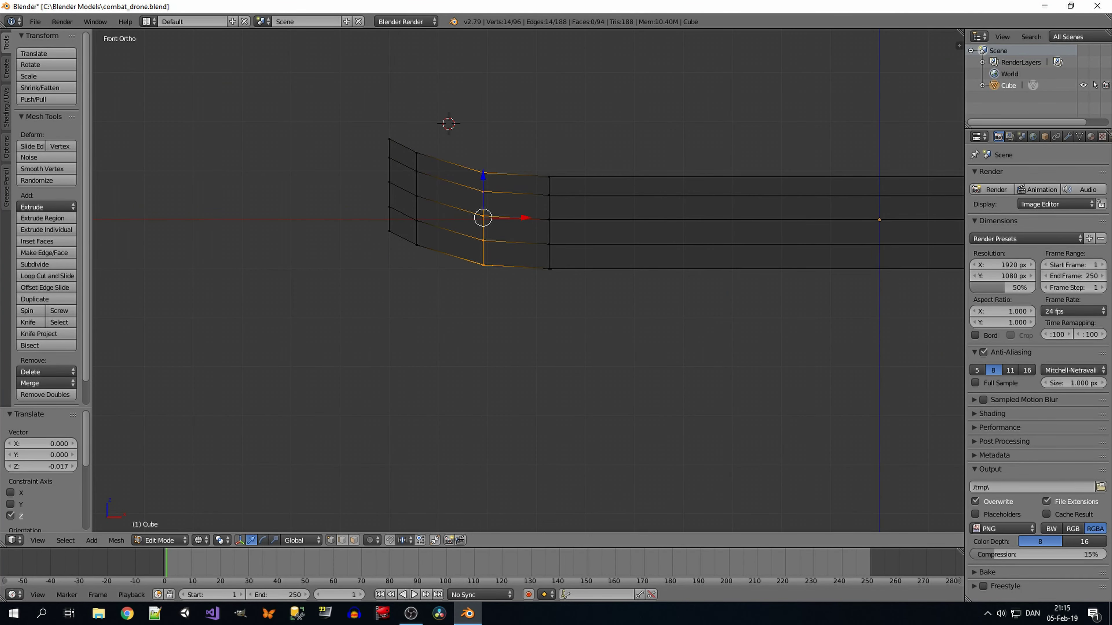
key(a)
Step: Lift the tip's top corner vertices slightly along Z
click(409, 149)
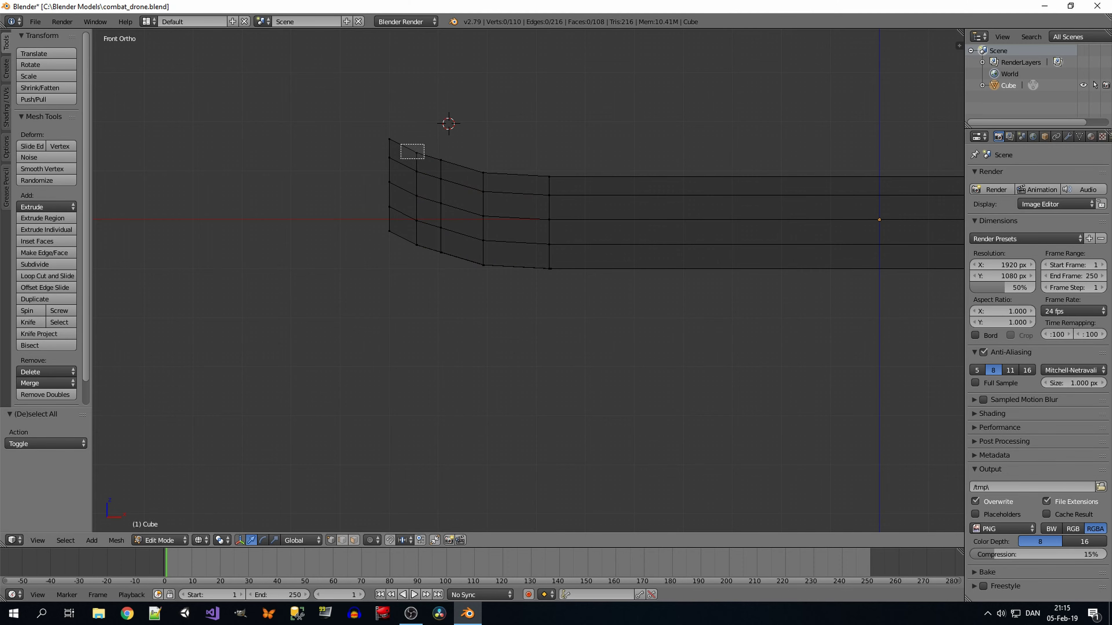
right_click(390, 139)
key(z)
mouse_move(390, 139)
middle_down()
mouse_move(370, 249)
mouse_move(446, 137)
middle_up()
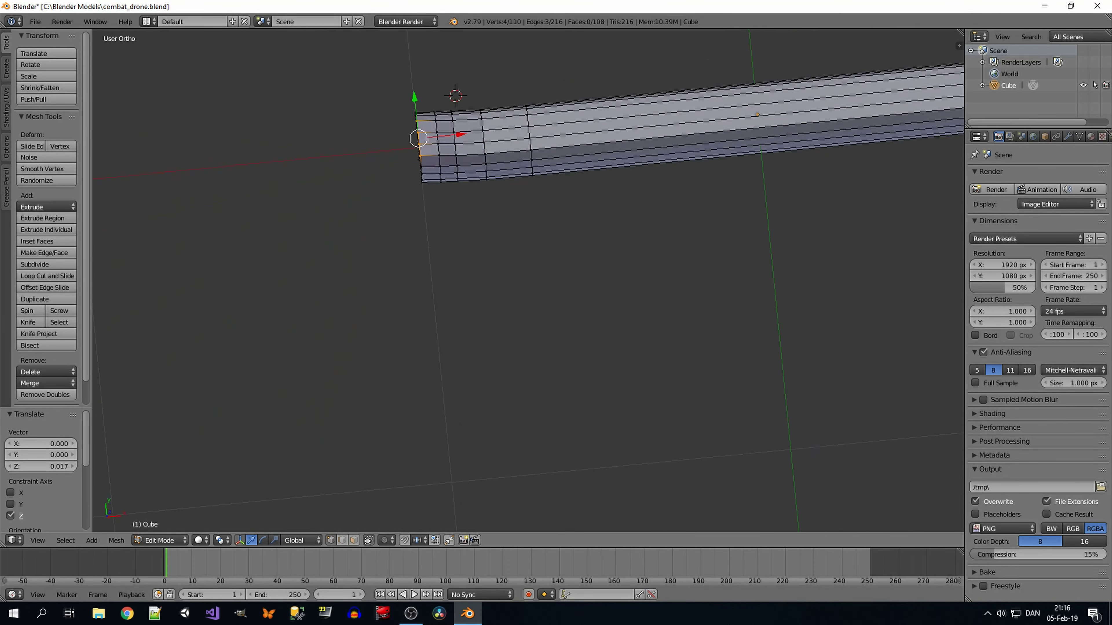
Step: Scale all the tip vertices down to 0.807
key(z)
drag(409, 50, 446, 215)
middle_drag(446, 216, 569, 245)
key(s)
click(627, 266)
key(z)
middle_drag(481, 263, 481, 307)
Step: Add another centred loop cut near the opposite end
key(ctrl+r)
click(744, 266)
right_click(744, 266)
mouse_move(569, 394)
middle_down()
mouse_move(582, 303)
mouse_move(569, 350)
mouse_move(481, 329)
middle_up()
Step: Nudge the selected vertex slightly along X
right_click(690, 360)
key(g)
key(x)
key(Return)
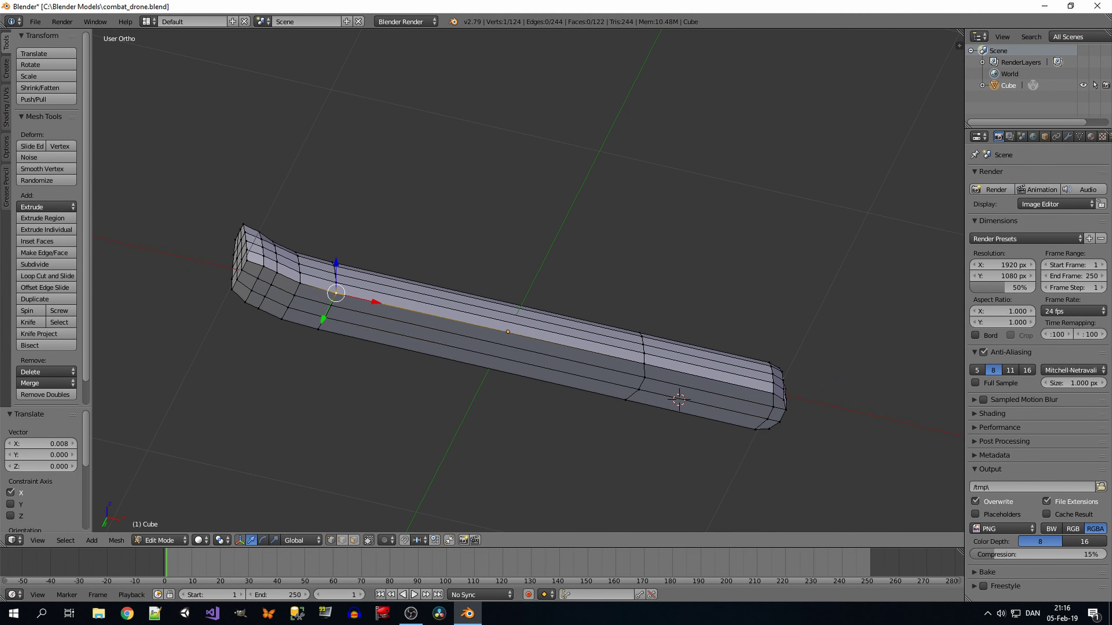
Step: Extrude the underside faces downward into a deep block
key(KP_1)
key(e)
key(a)
scroll(556, 306, up, 3)
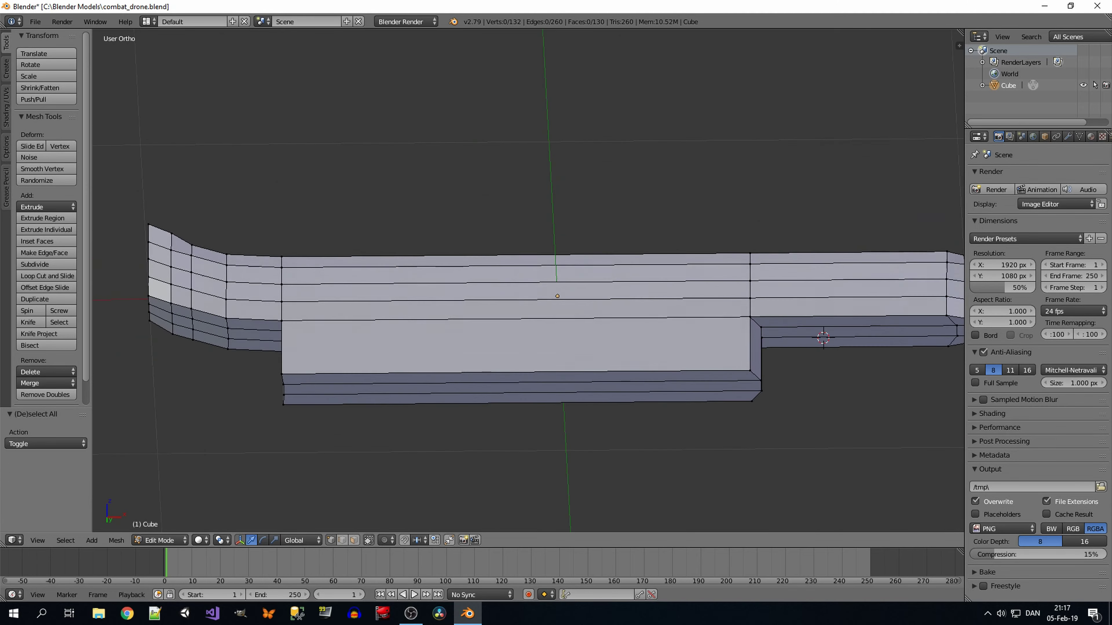
scroll(556, 307, down, 3)
middle_drag(569, 306, 656, 307)
Step: Loop-cut the lower block and select its six end faces
key(ctrl+r)
click(773, 306)
right_click(772, 307)
right_click(773, 272)
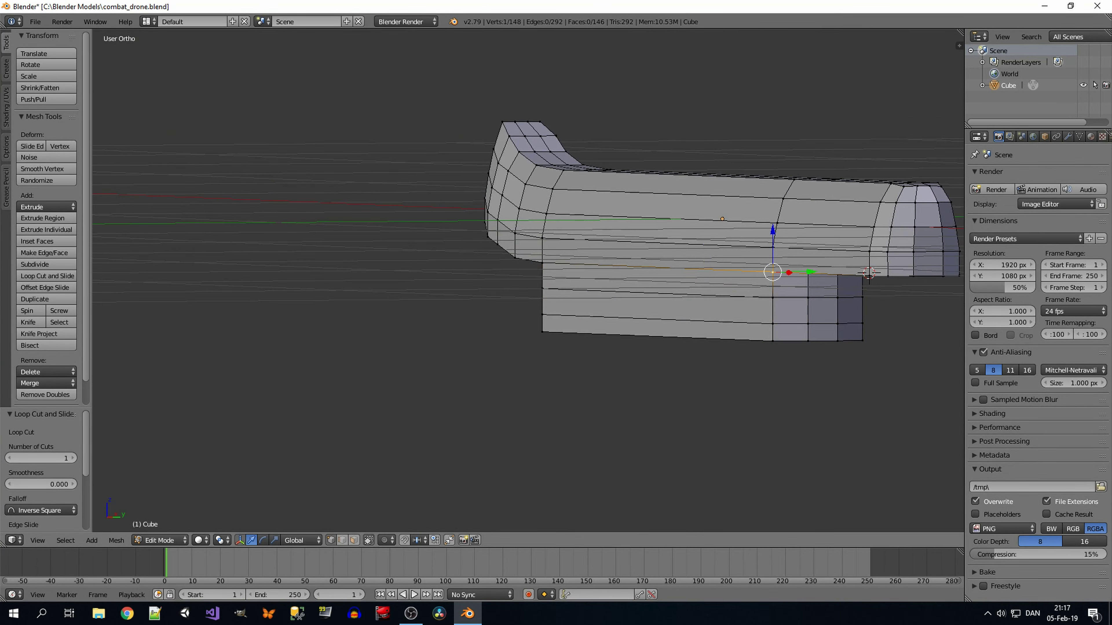
key(KP_Decimal)
mouse_move(569, 307)
middle_down()
mouse_move(657, 306)
mouse_move(613, 285)
middle_up()
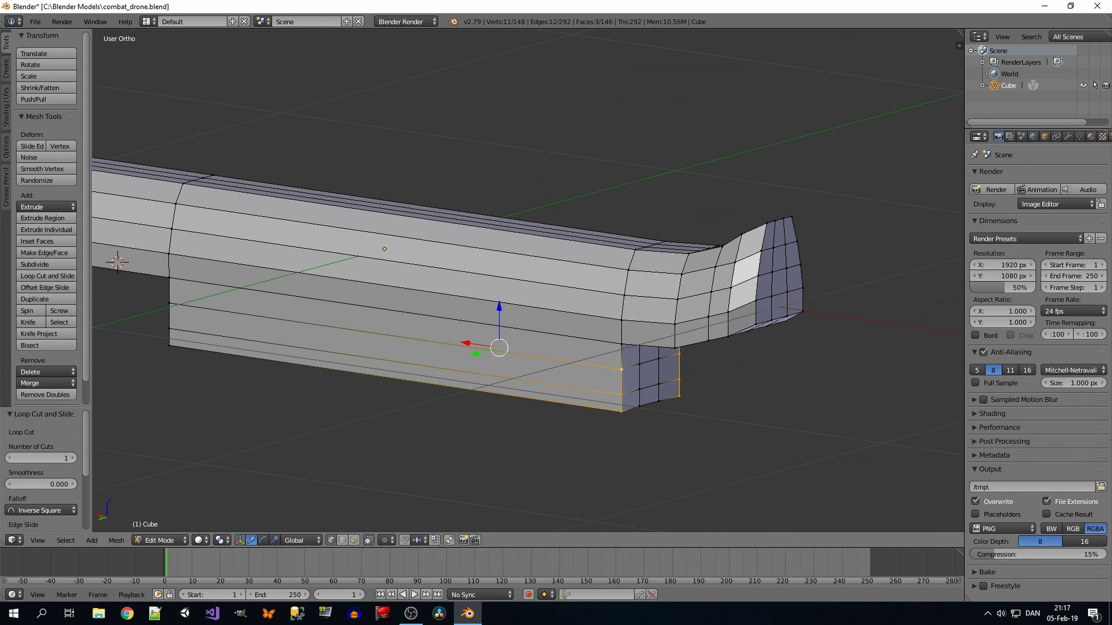
shift+right_click(394, 350)
key(KP_3)
shift+middle_drag(744, 262, 579, 263)
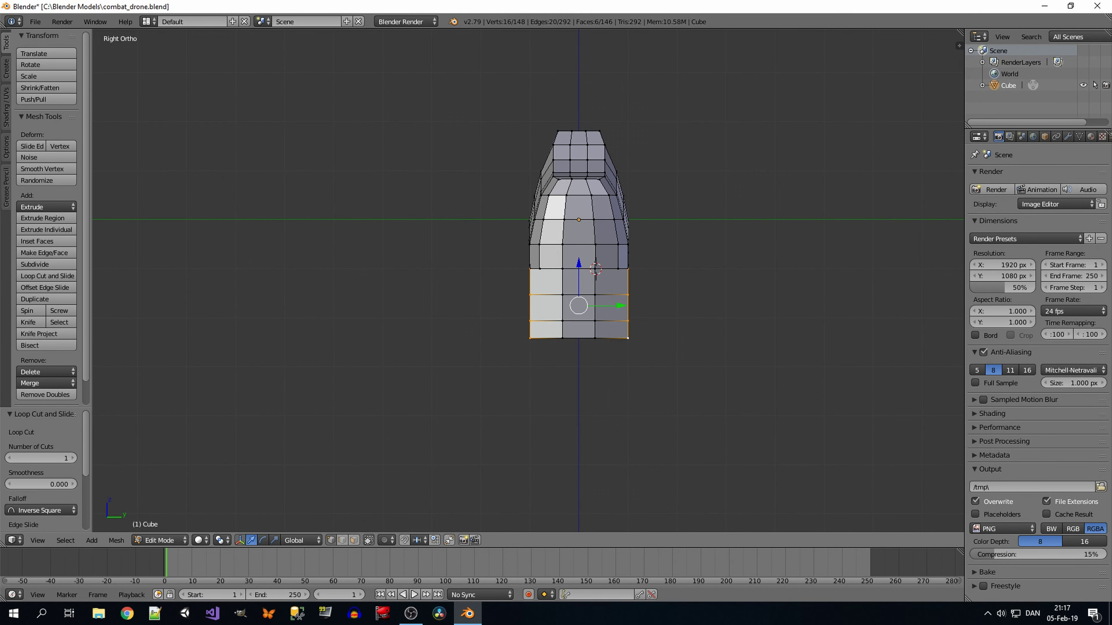
Step: Extrude the end faces in place and widen them along Y
key(e)
key(Escape)
key(s)
key(y)
click(854, 302)
Step: Narrow a pair of opposite side vertices along Y
key(z)
right_click(502, 268)
shift+right_click(655, 269)
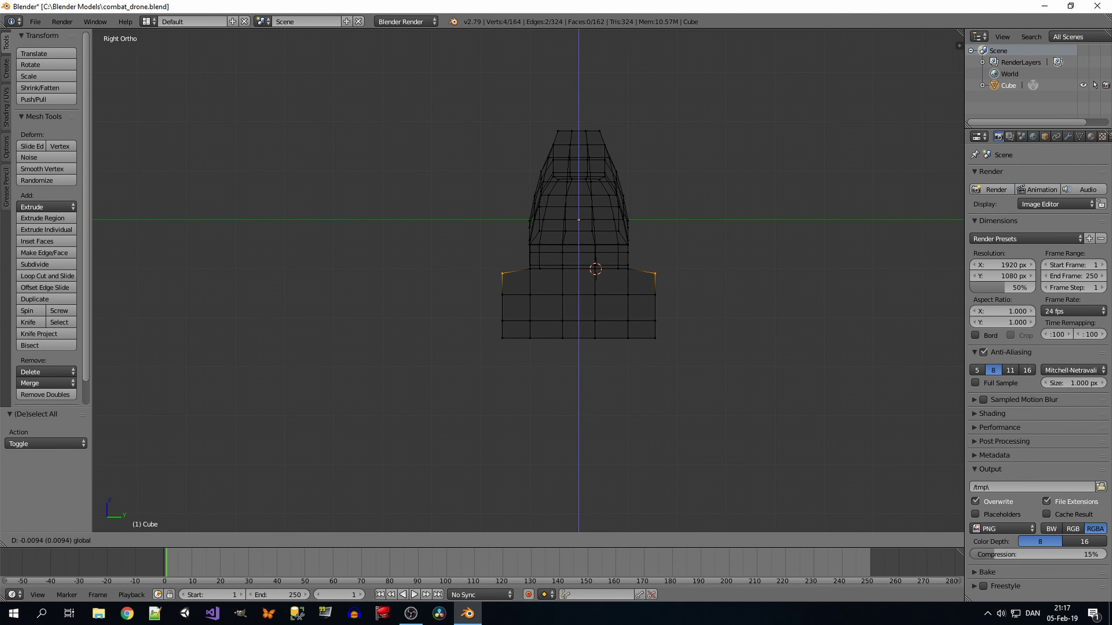
key(s)
key(y)
click(739, 295)
key(a)
middle_drag(740, 295, 657, 263)
key(z)
Step: Add a loop cut around the lower section
scroll(526, 219, down, 3)
mouse_move(525, 219)
middle_down()
mouse_move(481, 218)
mouse_move(459, 197)
mouse_move(437, 198)
middle_up()
right_click(505, 252)
key(ctrl+r)
click(503, 245)
scroll(481, 219, up, 3)
scroll(525, 218, down, 3)
Step: In wireframe, box-select the lower block's front-end vertices and slide them along X
key(g)
key(x)
scroll(525, 219, up, 5)
key(g)
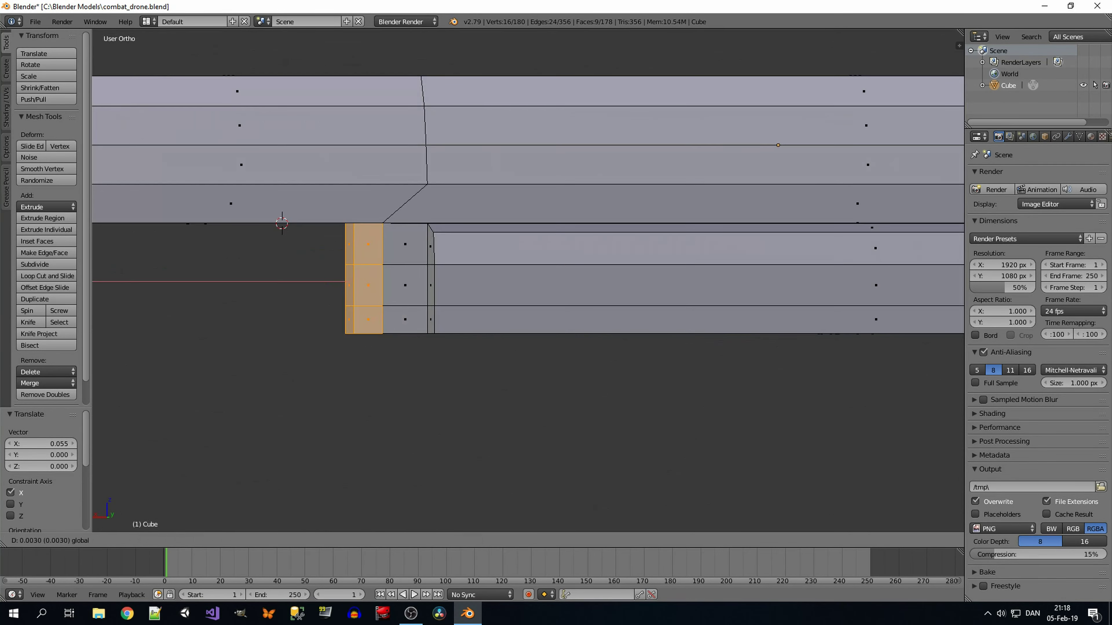
scroll(525, 263, down, 3)
key(Return)
key(z)
key(b)
drag(405, 107, 467, 219)
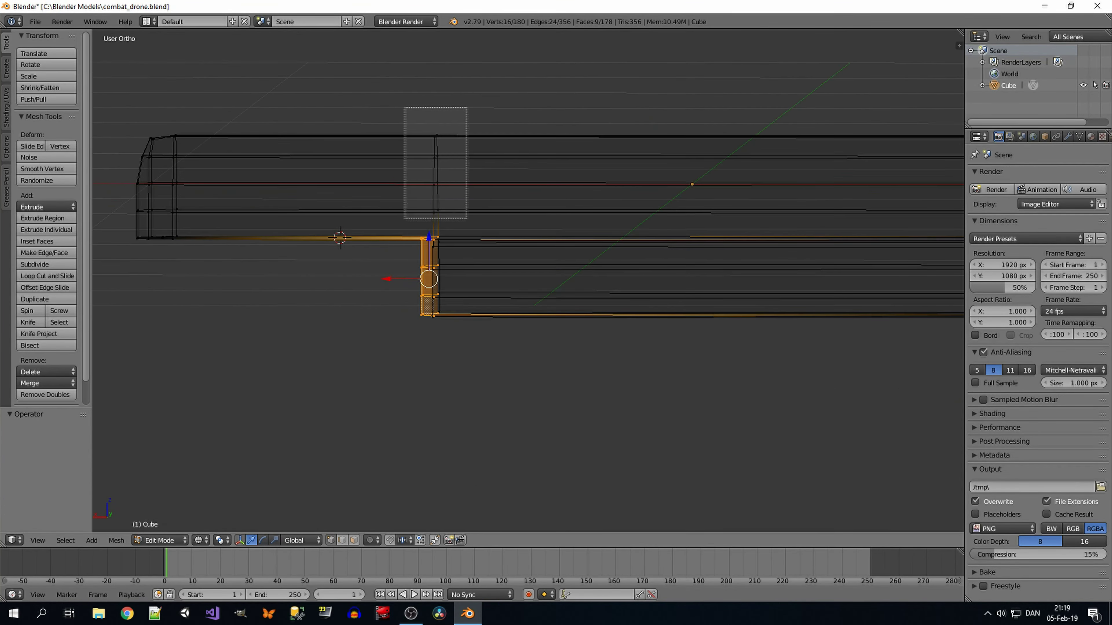
key(z)
Step: From below, pull a single vertex of the lower block back along X
key(a)
middle_drag(467, 219, 613, 184)
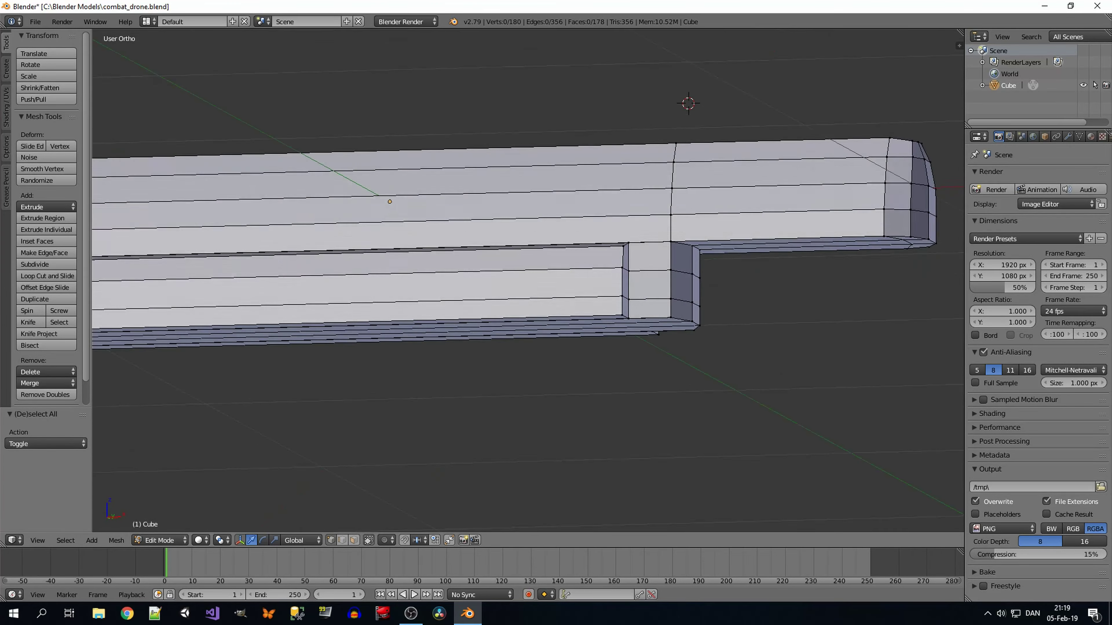
mouse_move(525, 263)
middle_down()
mouse_move(701, 175)
mouse_move(569, 241)
mouse_move(569, 219)
middle_up()
right_click(727, 310)
key(g)
key(x)
key(Return)
Step: Scale the four front vertices 1.159 along Y to taper the nose, and check it from the front
scroll(525, 263, down, 2)
scroll(525, 263, up, 2)
key(g)
key(Return)
key(s)
key(y)
key(Return)
scroll(525, 262, up, 3)
middle_drag(525, 263, 591, 241)
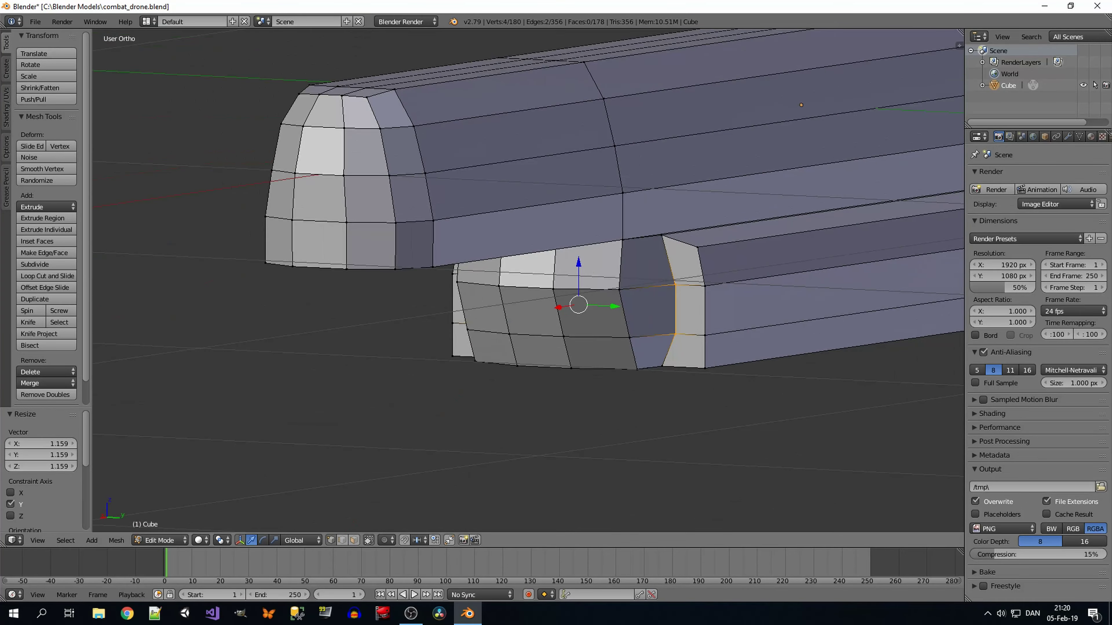
middle_drag(526, 263, 569, 240)
key(KP_1)
Step: Enlarge the nose face, then extrude it in place and scale it into the barrel's end face
scroll(525, 263, up, 2)
key(s)
click(856, 206)
scroll(525, 262, up, 2)
key(e)
key(Return)
scroll(525, 263, up, 3)
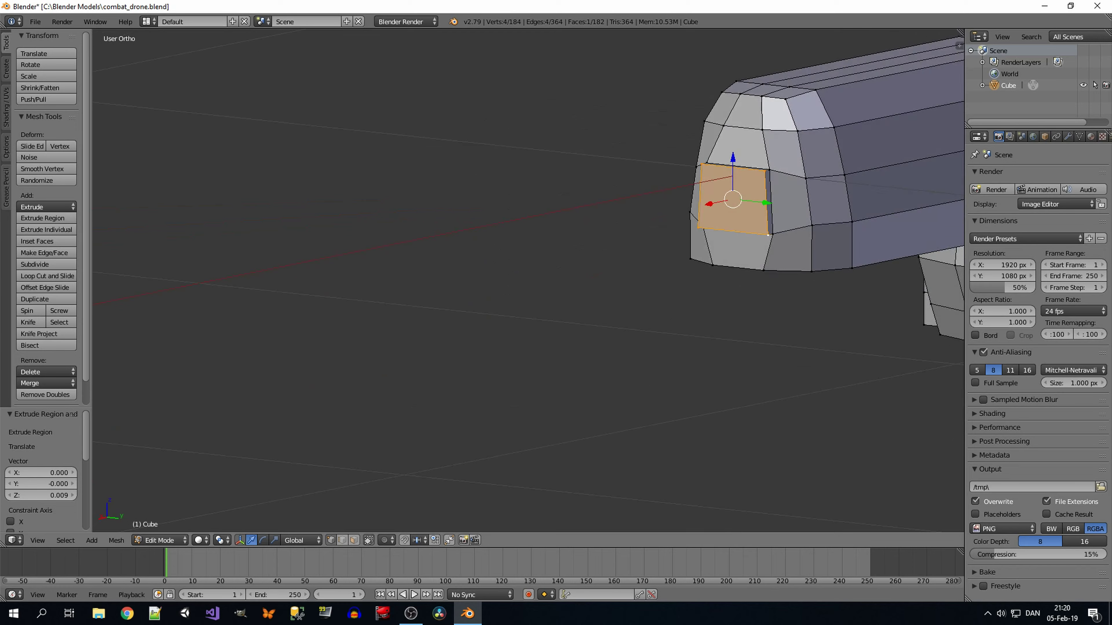
key(s)
click(877, 249)
Step: Extrude the barrel outward, add a centred loop cut, and extrude the tip further
middle_drag(877, 249, 810, 245)
key(KP_7)
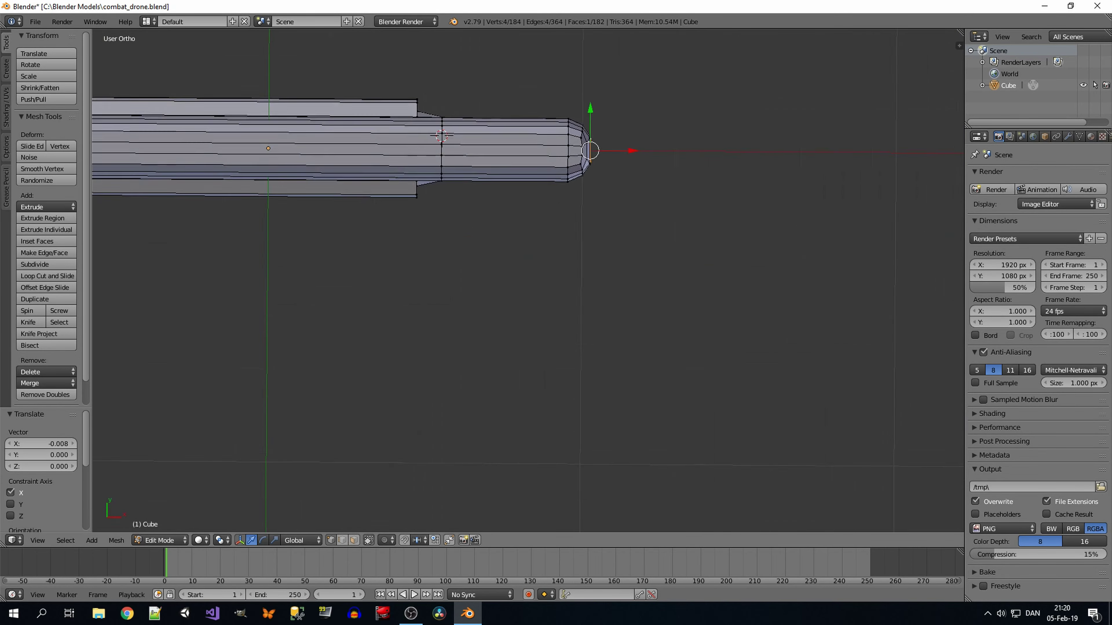
key(e)
key(Return)
middle_drag(526, 263, 613, 219)
key(ctrl+r)
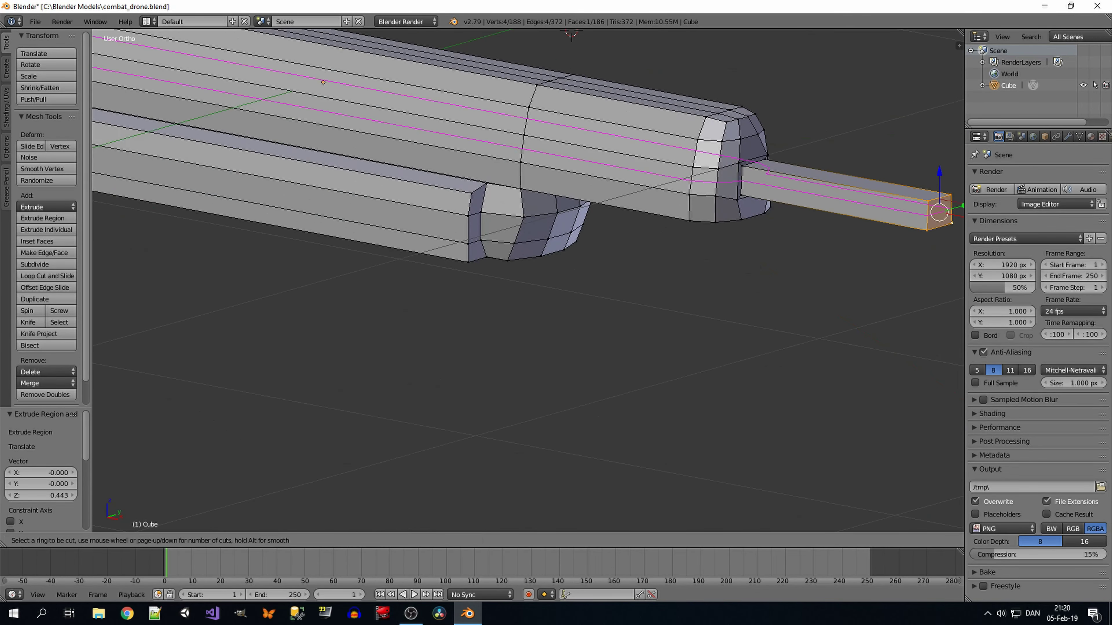
click(740, 184)
right_click(740, 183)
scroll(525, 263, down, 5)
key(e)
key(Return)
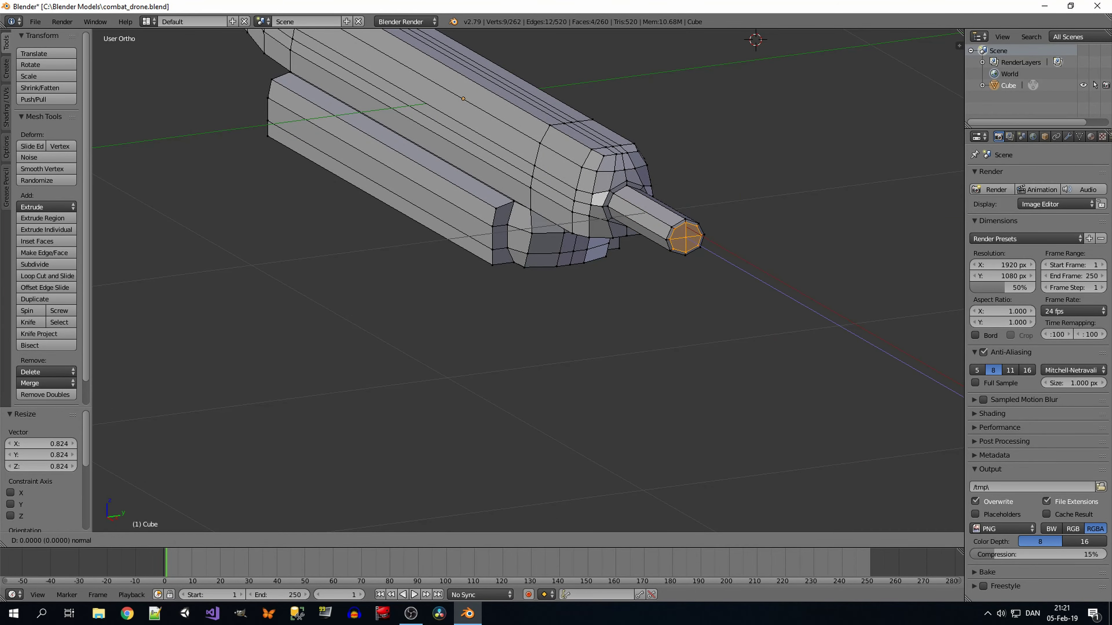
Step: Shrink the barrel tip face to 0.824 and view the drone from above
key(KP_1)
mouse_move(525, 263)
middle_down()
mouse_move(569, 219)
mouse_move(548, 285)
mouse_move(569, 263)
mouse_move(569, 241)
mouse_move(547, 262)
mouse_move(569, 262)
mouse_move(525, 263)
mouse_move(547, 241)
middle_up()
scroll(525, 263, up, 3)
key(KP_7)
Step: Add a cube, scale it small and move it beside the hull
key(shift+a)
key(s)
key(g)
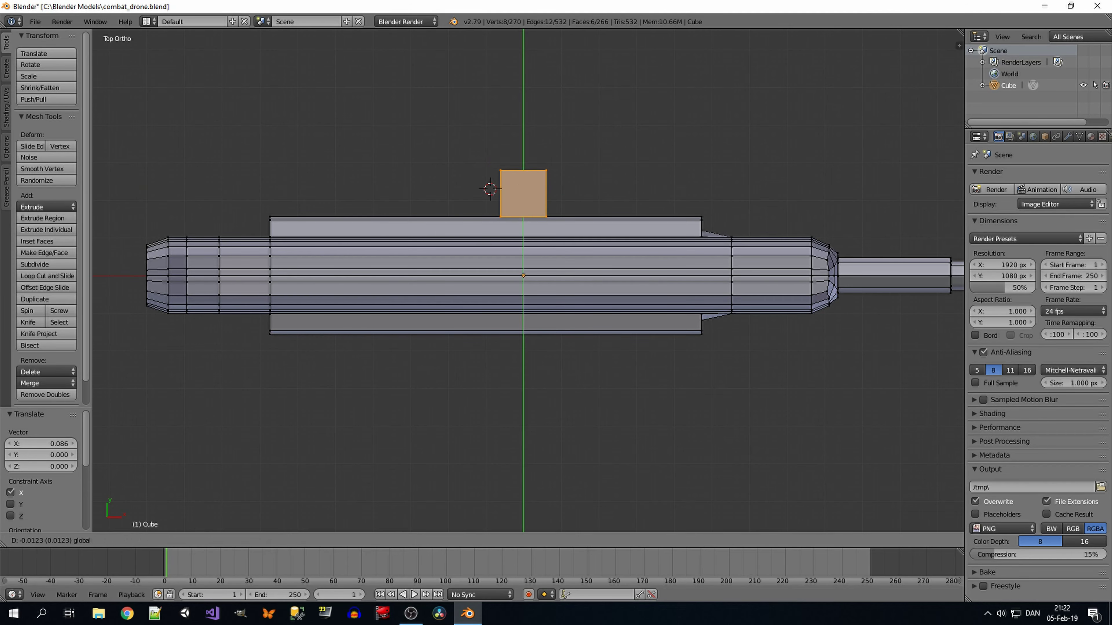
Step: Place the small cube beside the hull and lower it slightly in the right side view
key(Return)
key(KP_3)
key(KP_Decimal)
scroll(526, 281, down, 5)
middle_drag(525, 280, 568, 263)
key(KP_3)
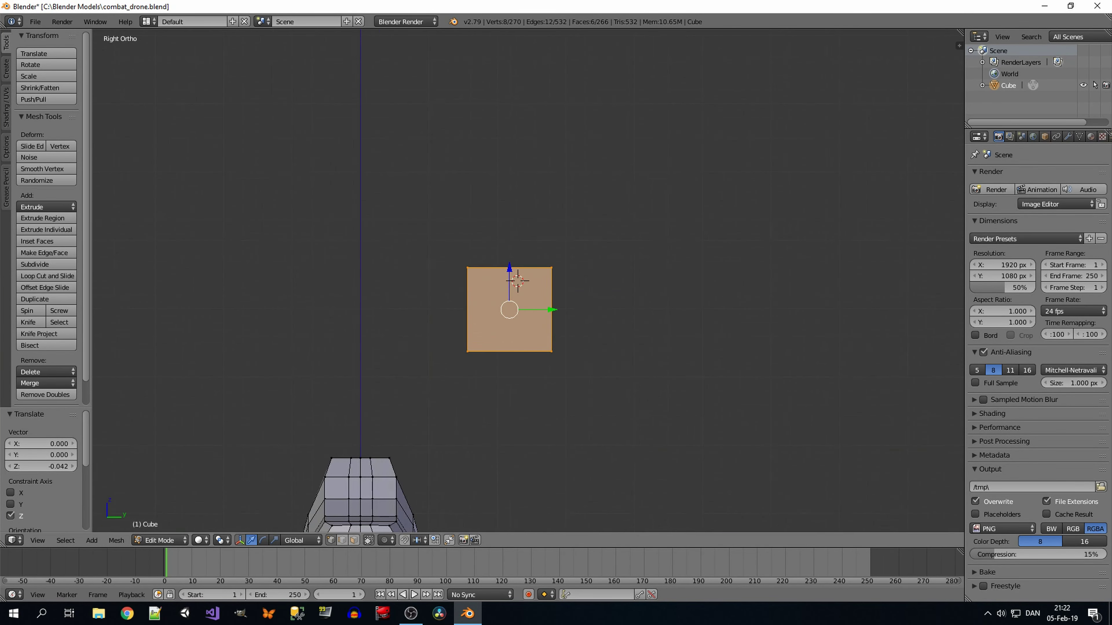
scroll(525, 280, down, 2)
Step: Delete the cube's lower-right corner faces and fill the opening to form an L shape
key(z)
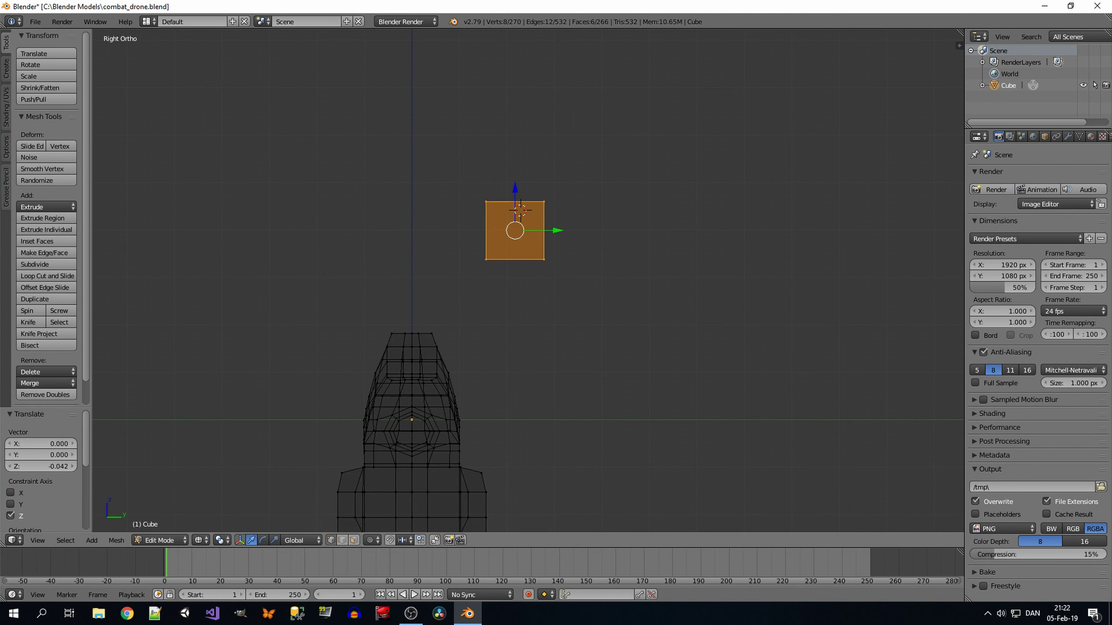
key(a)
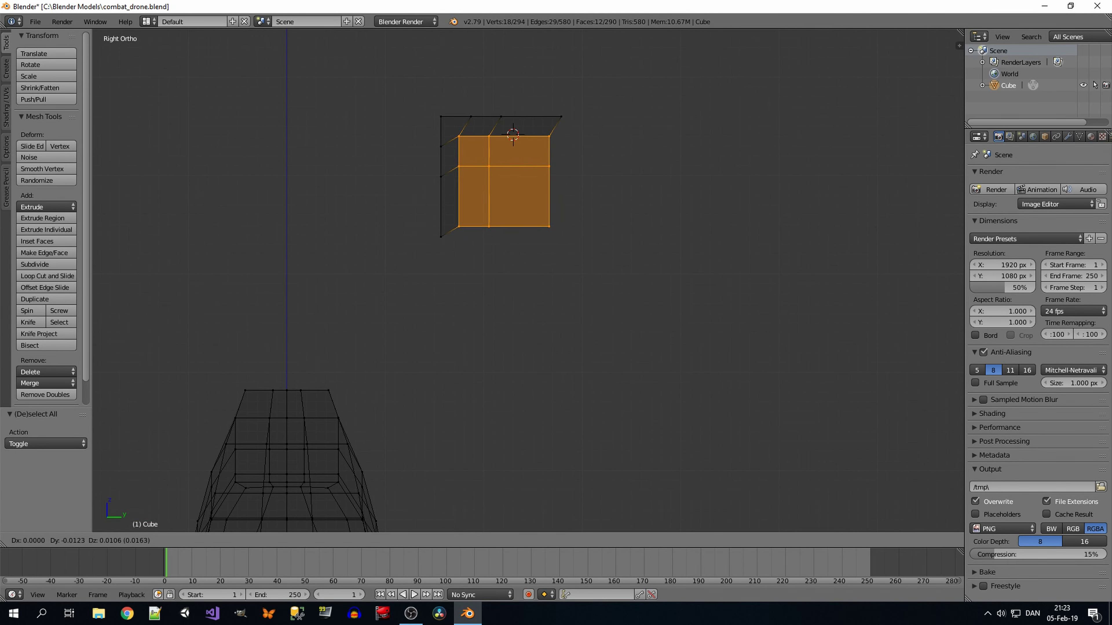
key(a)
click(561, 236)
key(g)
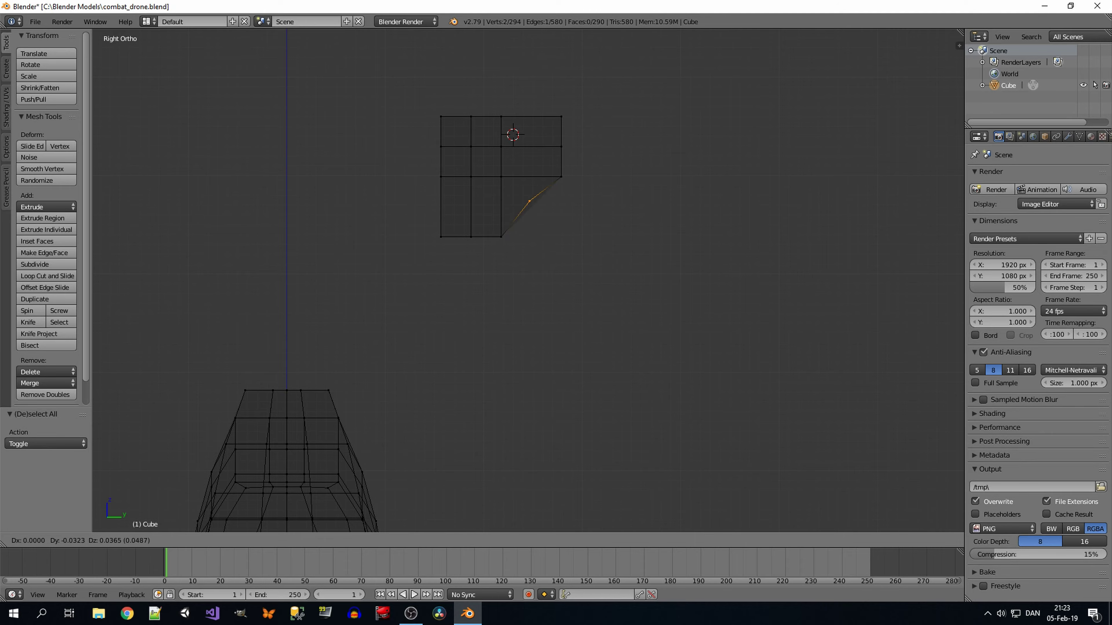
key(Return)
mouse_move(530, 202)
middle_down()
mouse_move(525, 245)
mouse_move(504, 201)
mouse_move(503, 245)
middle_up()
key(x)
click(525, 245)
key(z)
key(f)
Step: Select the linked L piece and lower it below the hull along Z
click(199, 540)
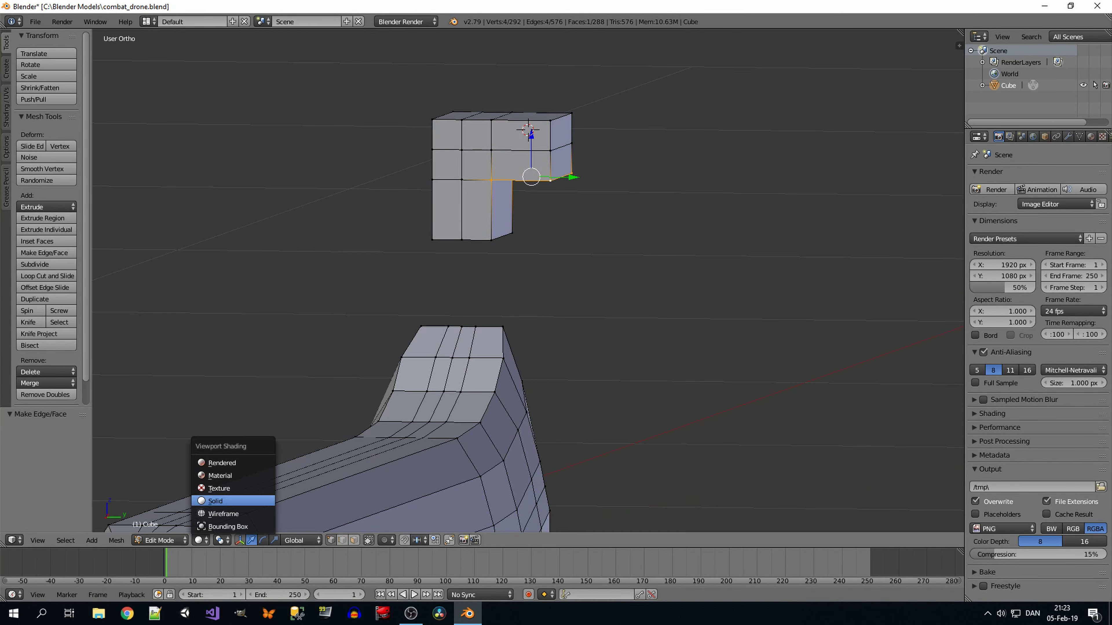
click(245, 501)
click(199, 540)
click(245, 481)
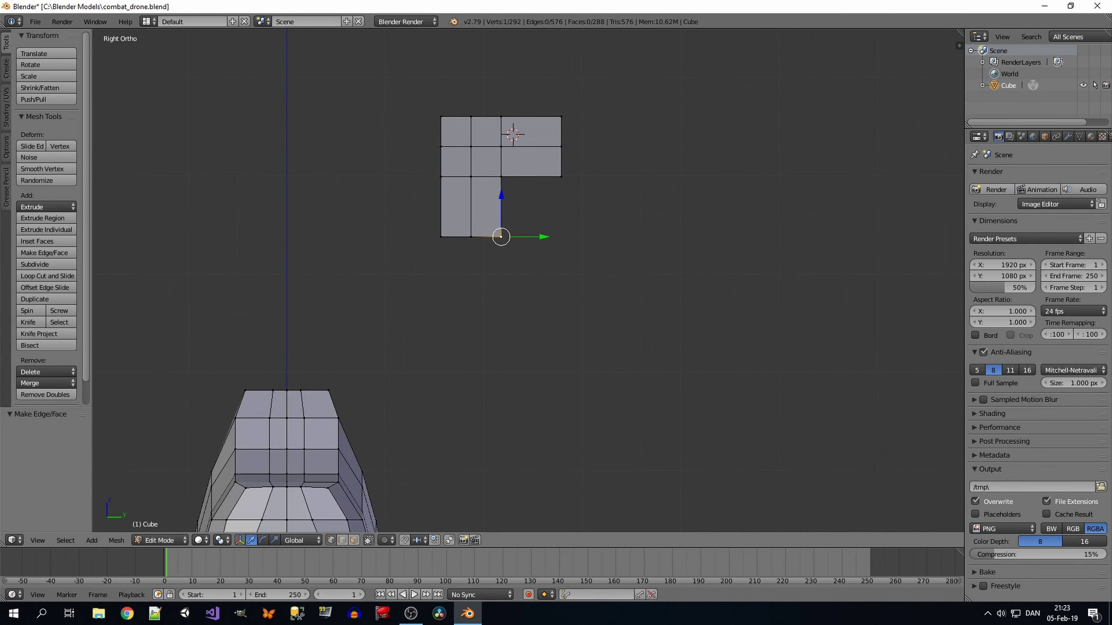
key(z)
key(ctrl+l)
key(g)
key(z)
key(Return)
key(KP_3)
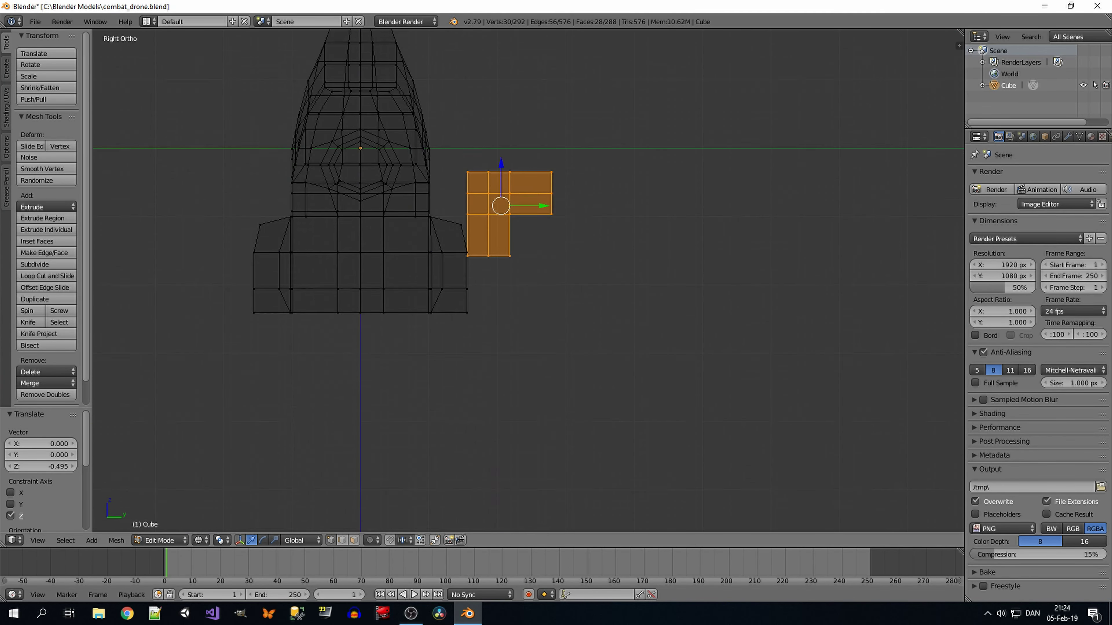
key(g)
Step: Shrink the L piece and stretch it 1.415 along X
key(z)
key(Return)
scroll(680, 376, up, 3)
key(s)
click(680, 376)
scroll(680, 375, down, 5)
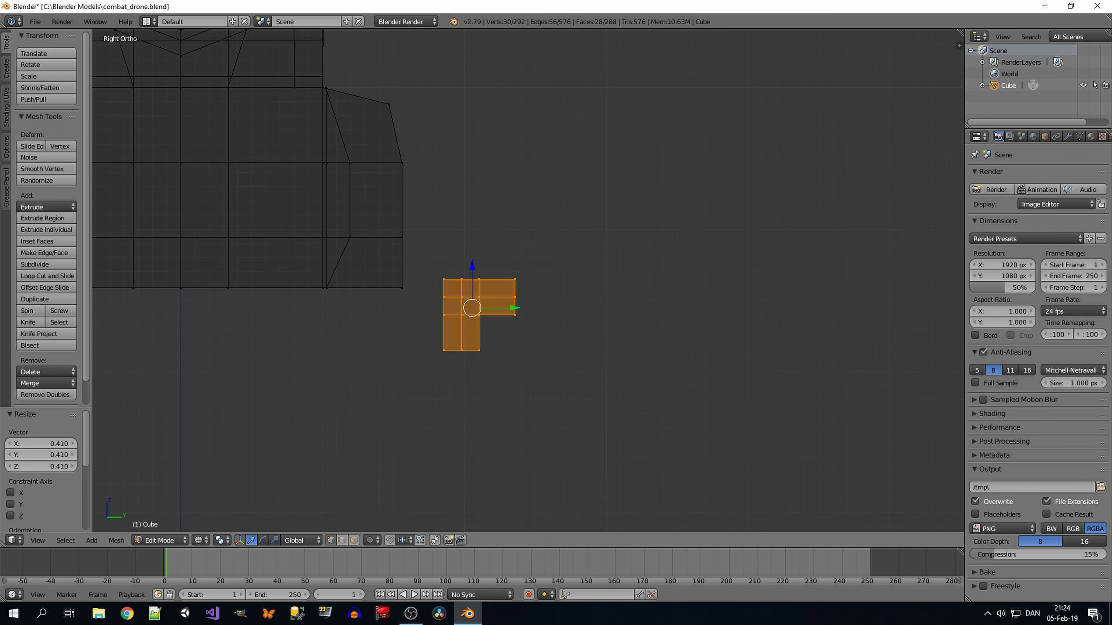
key(KP_7)
key(s)
key(x)
click(749, 315)
key(KP_3)
scroll(528, 281, up, 1)
Step: Pull out a claw tip along Y and add a centred loop cut across the lower column
key(a)
key(g)
key(y)
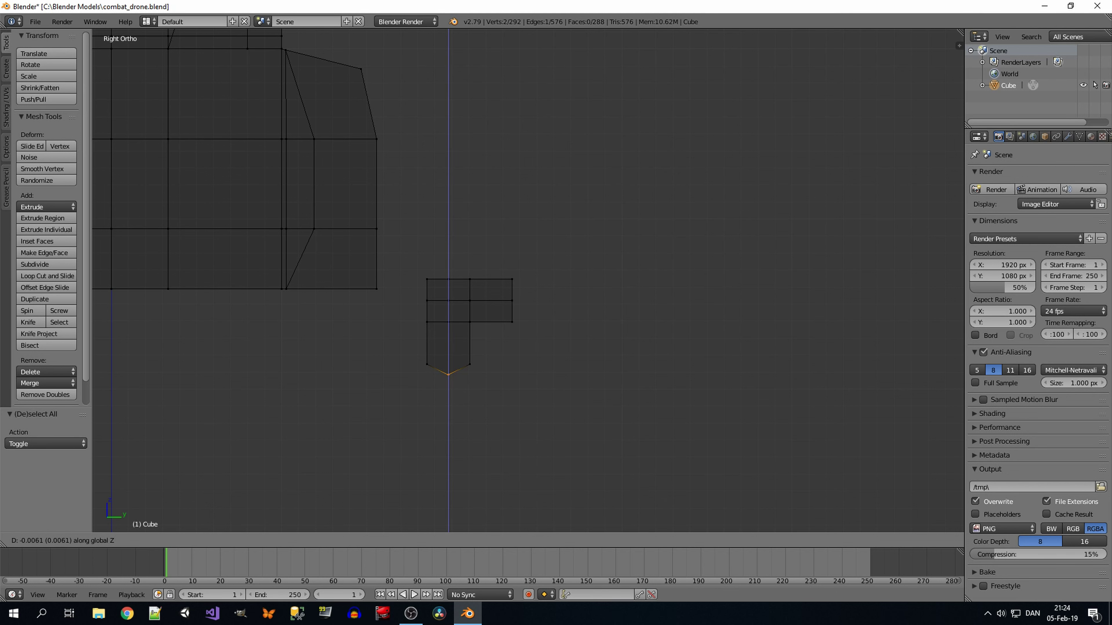
key(Return)
scroll(447, 328, up, 2)
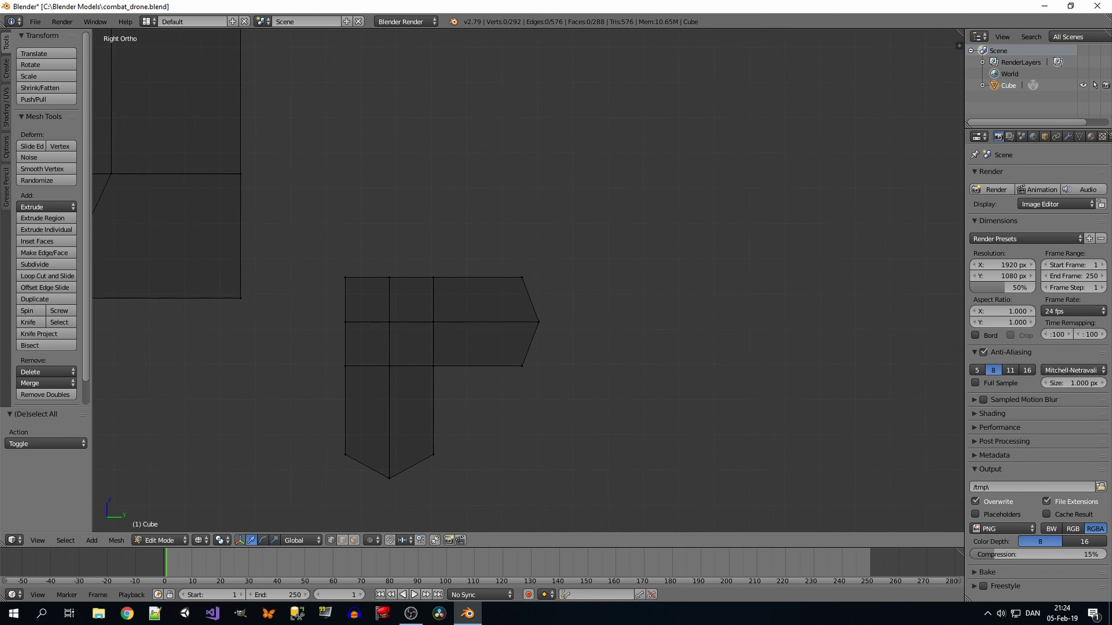
key(ctrl+r)
click(437, 393)
right_click(438, 393)
Step: Bend the arm by moving the points on the lower column's middle loop
key(a)
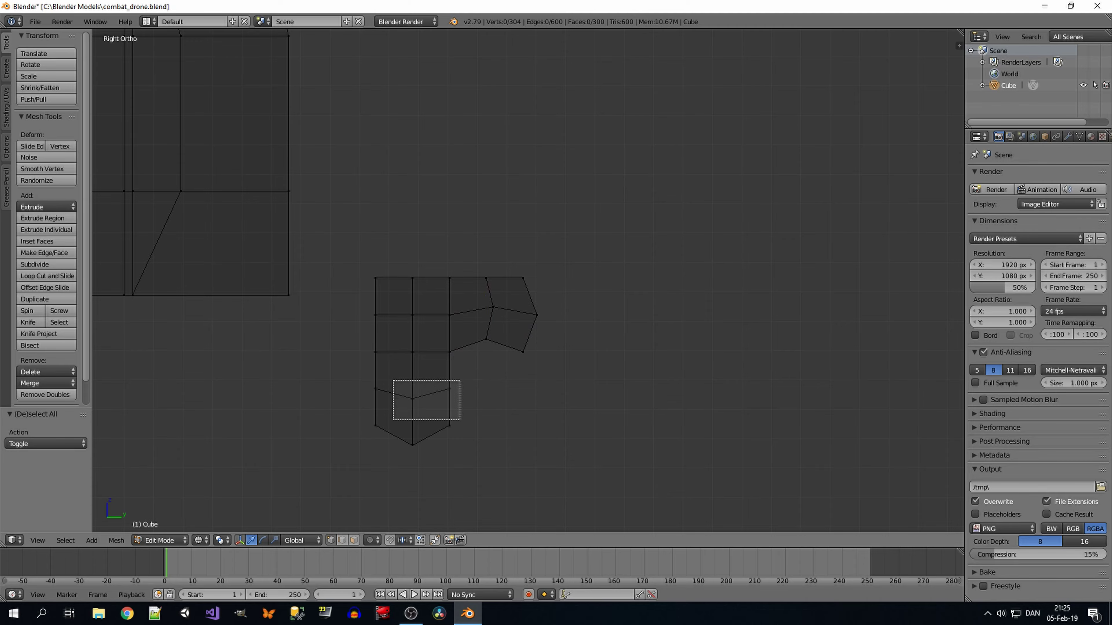
drag(393, 378, 460, 421)
key(g)
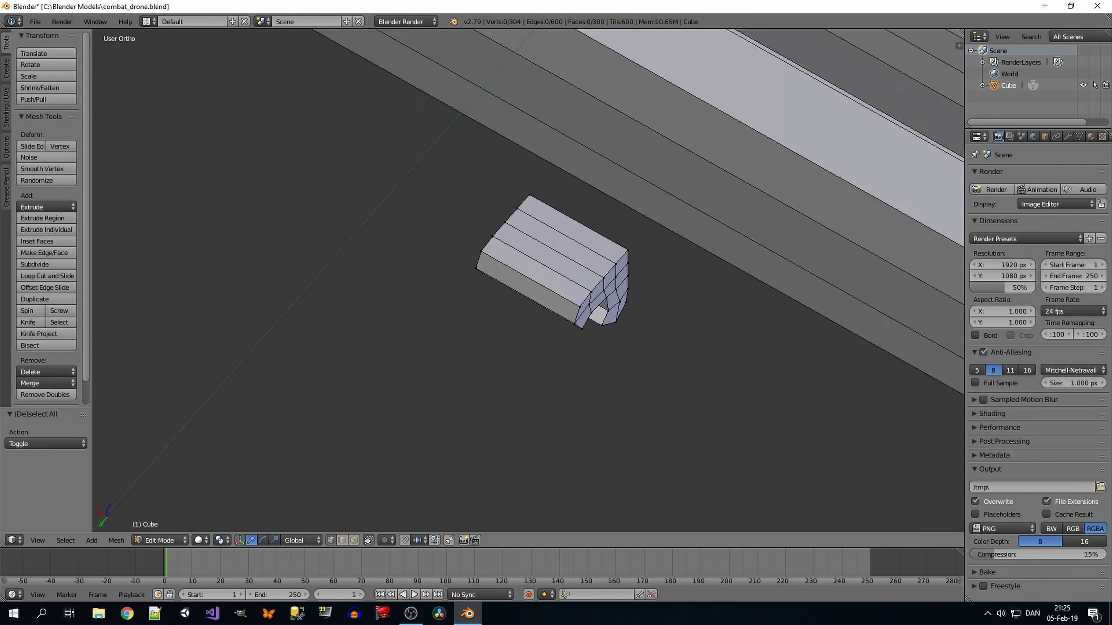
key(z)
key(a)
key(z)
scroll(481, 328, up, 2)
key(a)
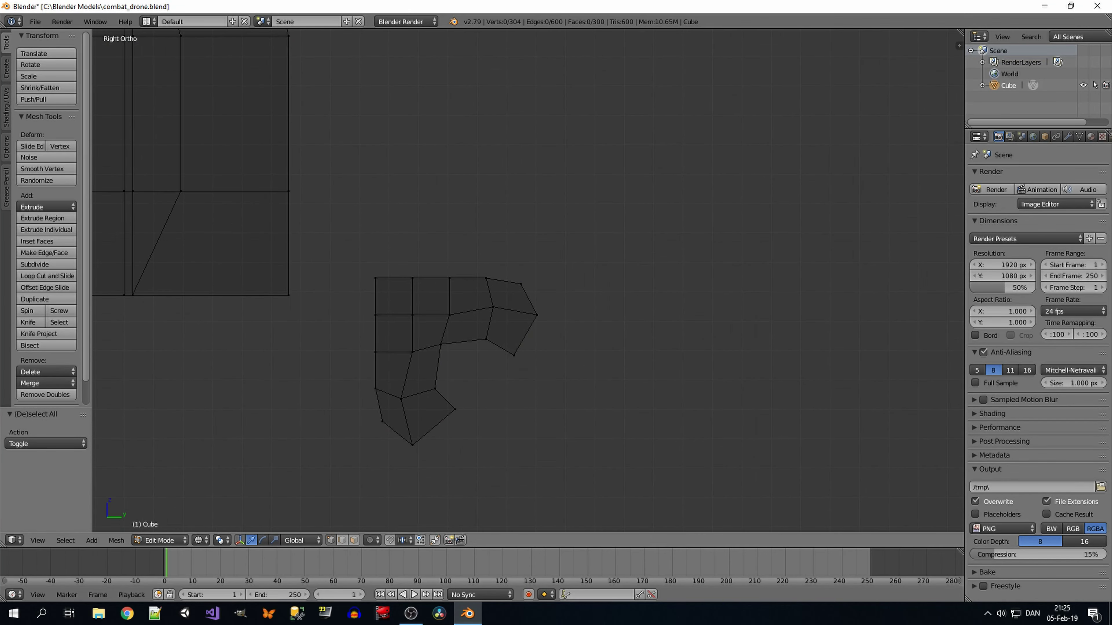
key(Escape)
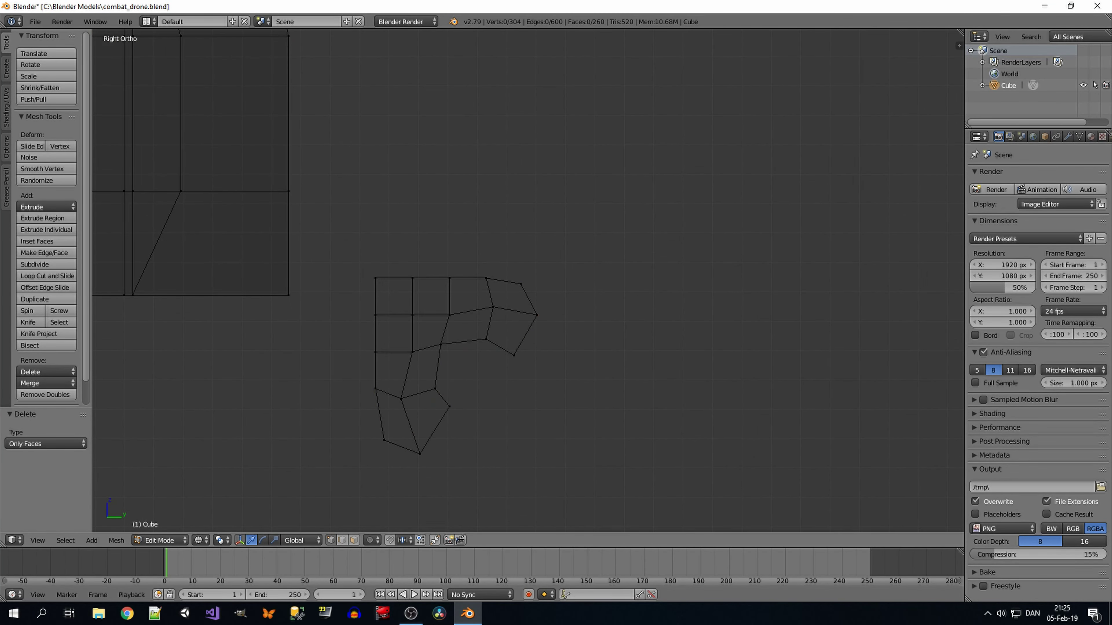
Step: Delete the whole claw piece and add a five-sided cylinder in its place
key(b)
drag(342, 251, 553, 483)
key(x)
key(Return)
click(92, 541)
click(110, 469)
Step: Rotate the five-sided cylinder 90° on Y and scale it down beside the hull
text(ry90)
key(Return)
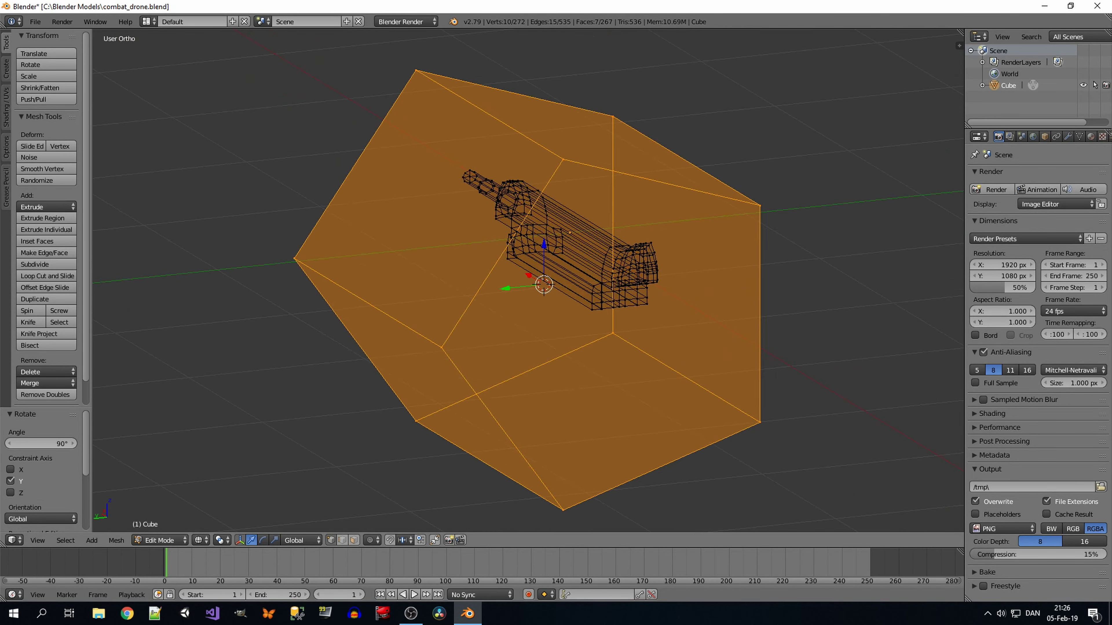
key(s)
click(600, 333)
scroll(600, 333, up, 5)
key(a)
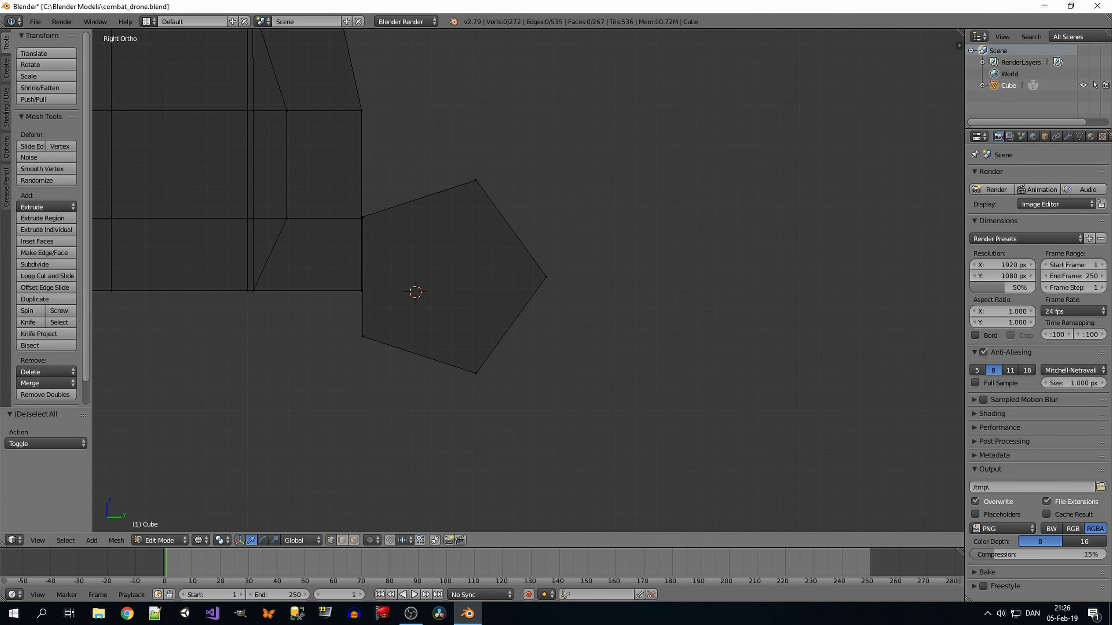
key(a)
key(a)
Step: Extrude the pentagon cap face twice, scaling each new face to 0.5
middle_drag(525, 281, 590, 246)
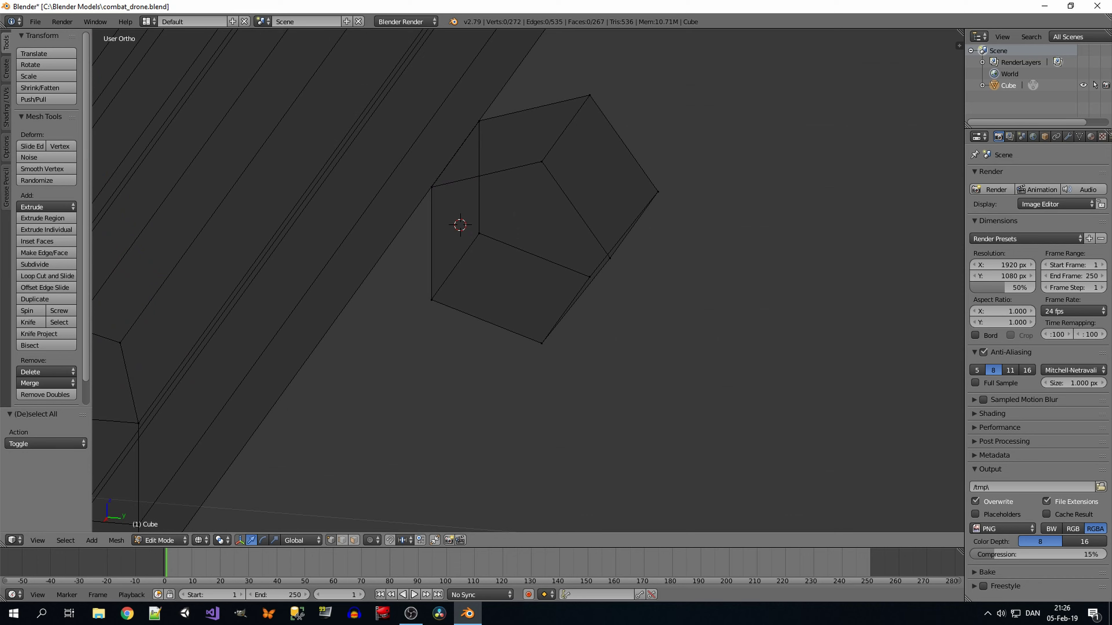
shift+right_click(431, 300)
middle_drag(719, 315, 472, 197)
key(e)
key(Escape)
text(s0.5)
key(Return)
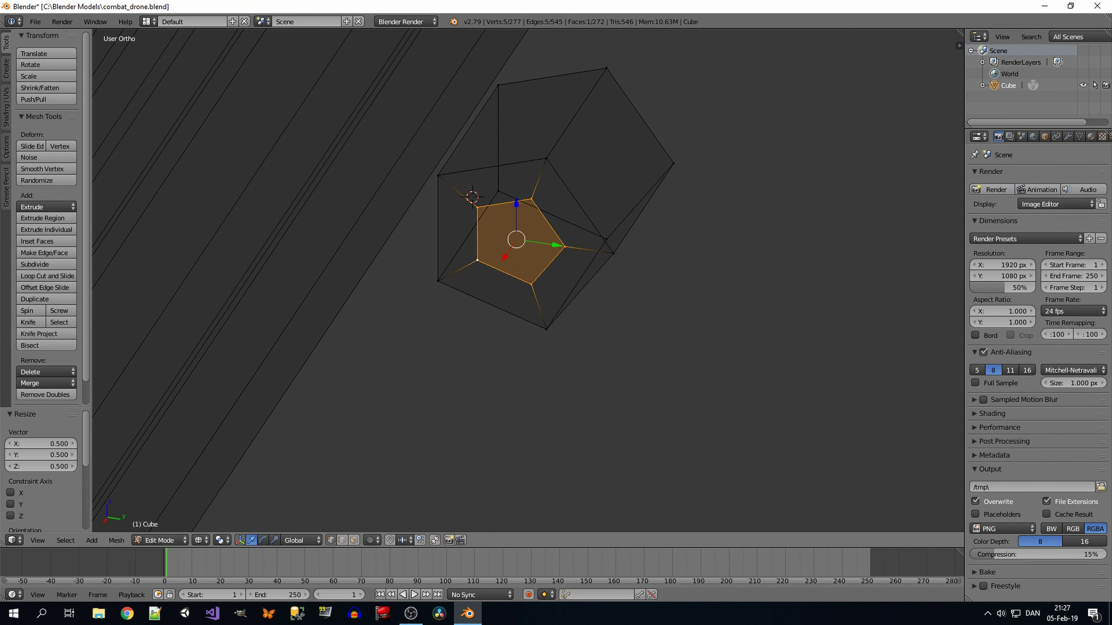
shift+right_click(606, 68)
key(e)
key(Escape)
text(s0.5)
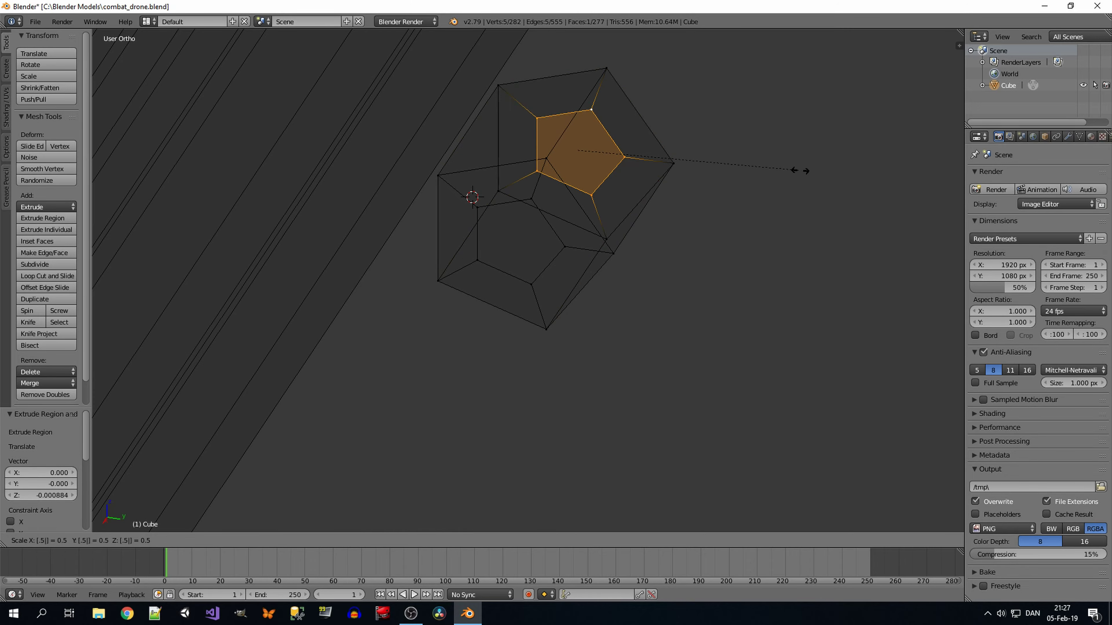
key(Return)
Step: Select the strip of faces to remove and inspect the pentagon in solid and wireframe views
key(shift+KP_7)
key(KP_3)
key(a)
key(a)
key(a)
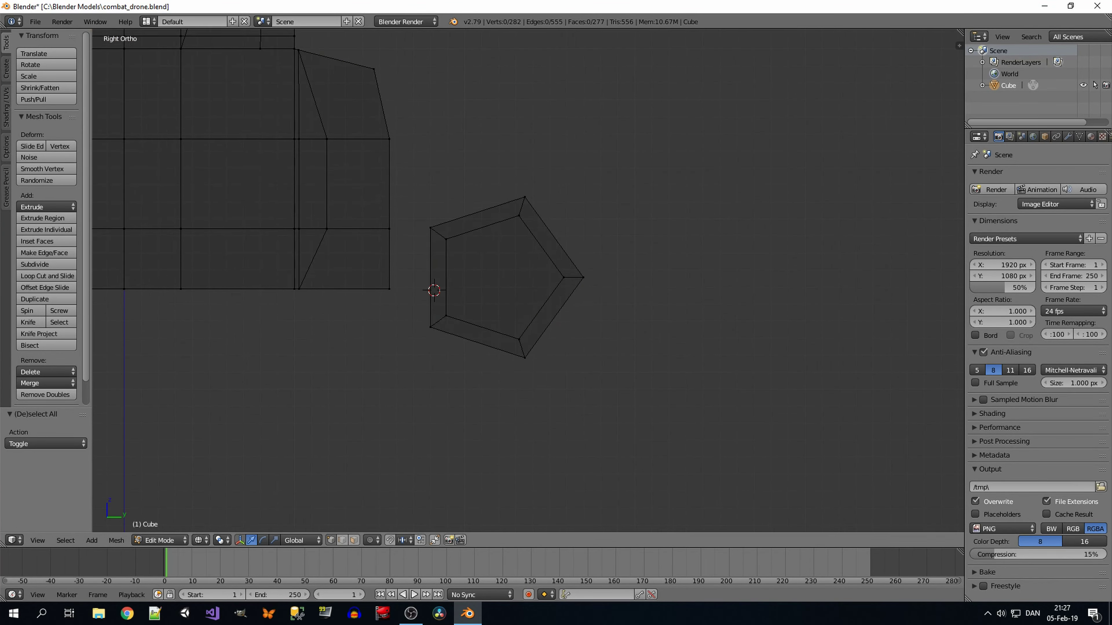
right_click(552, 313)
key(x)
key(Escape)
key(z)
middle_drag(639, 434, 569, 394)
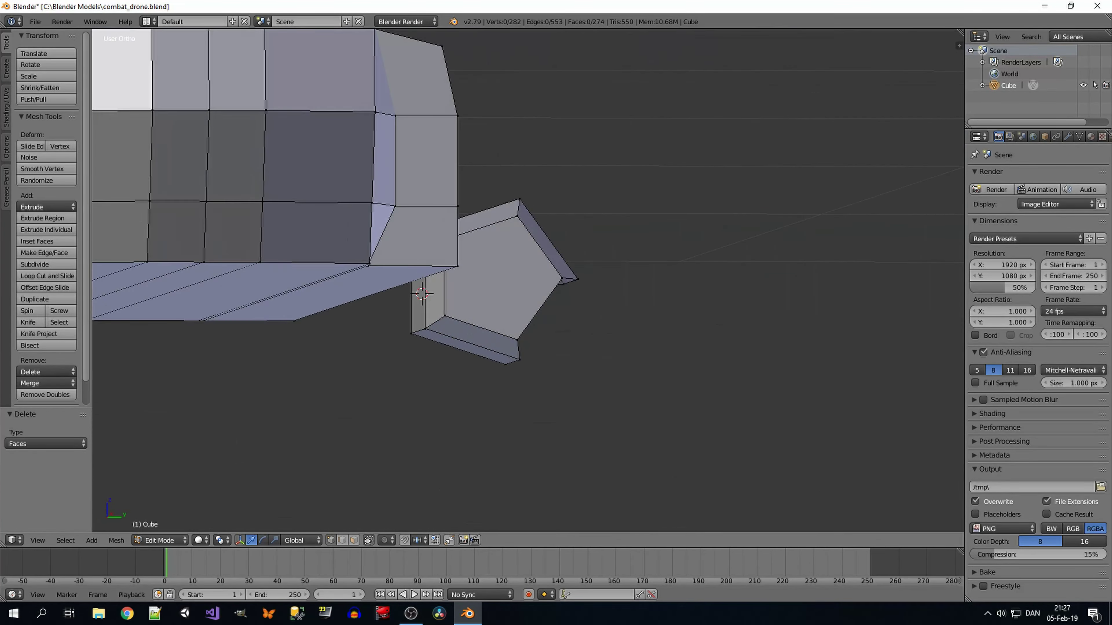
key(KP_3)
key(a)
key(z)
scroll(528, 280, up, 1)
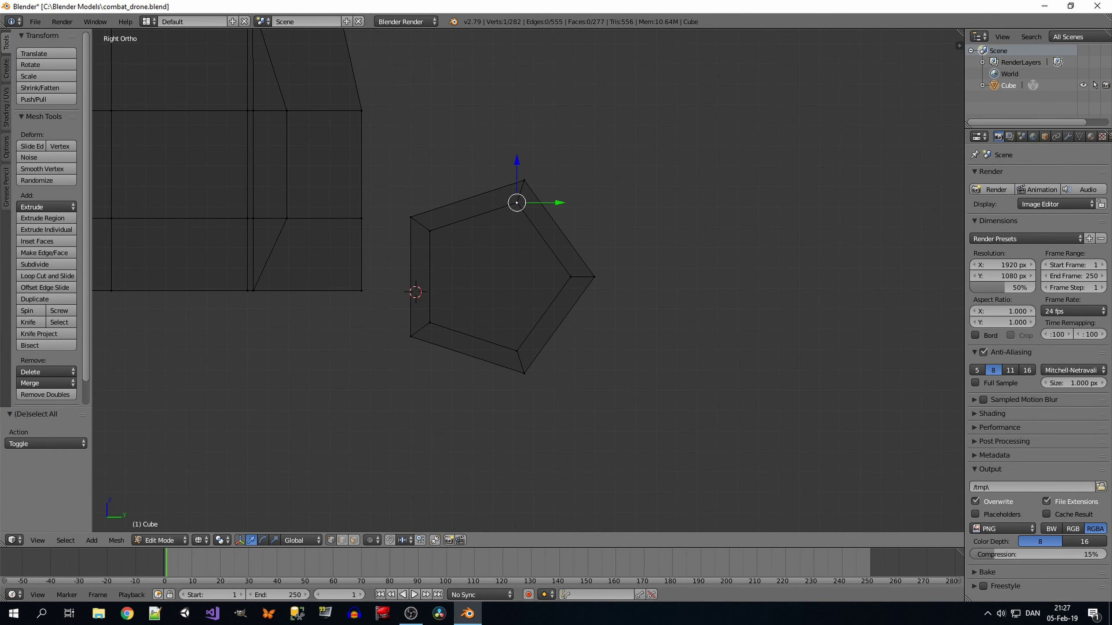
Step: Inset the pentagon faces into a rim and delete the inner faces to hollow the ring
key(i)
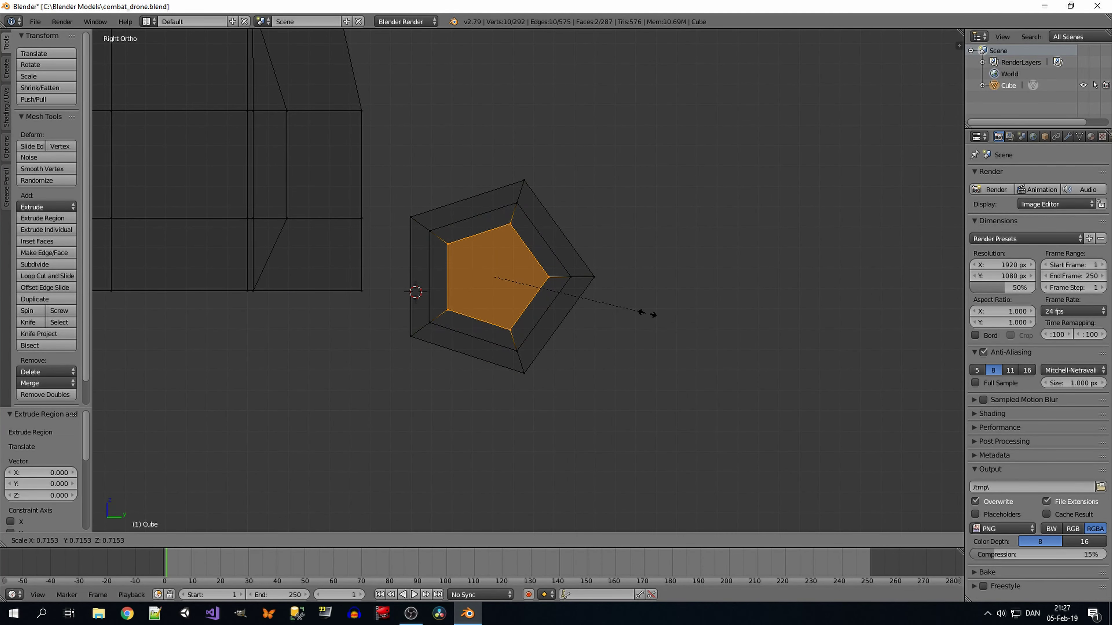
click(650, 313)
key(a)
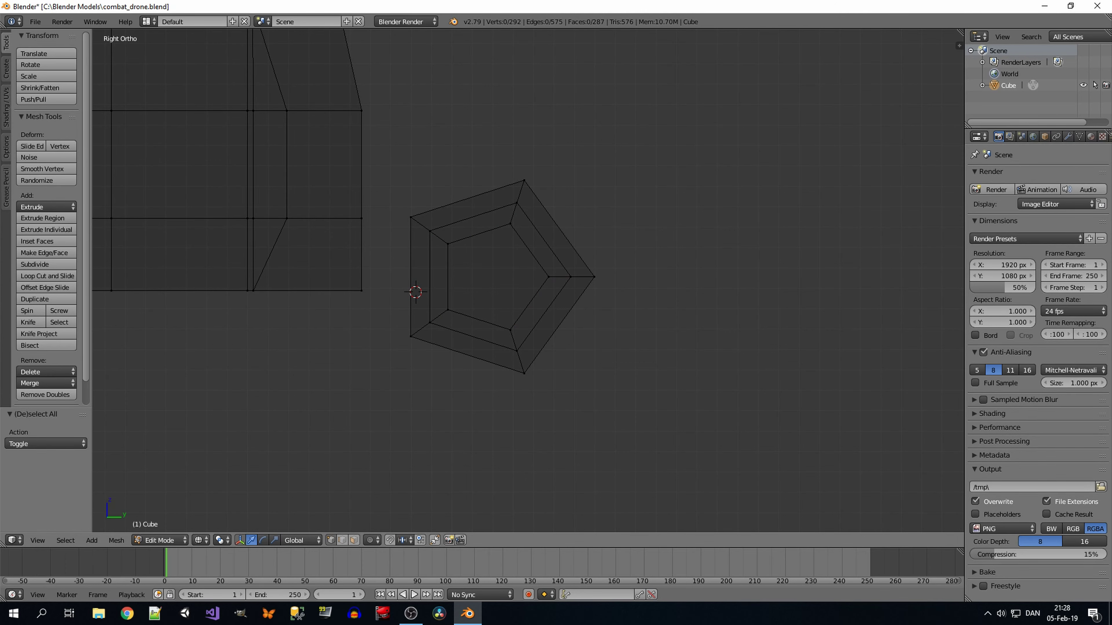
key(ctrl+z)
key(z)
scroll(528, 280, up, 1)
key(a)
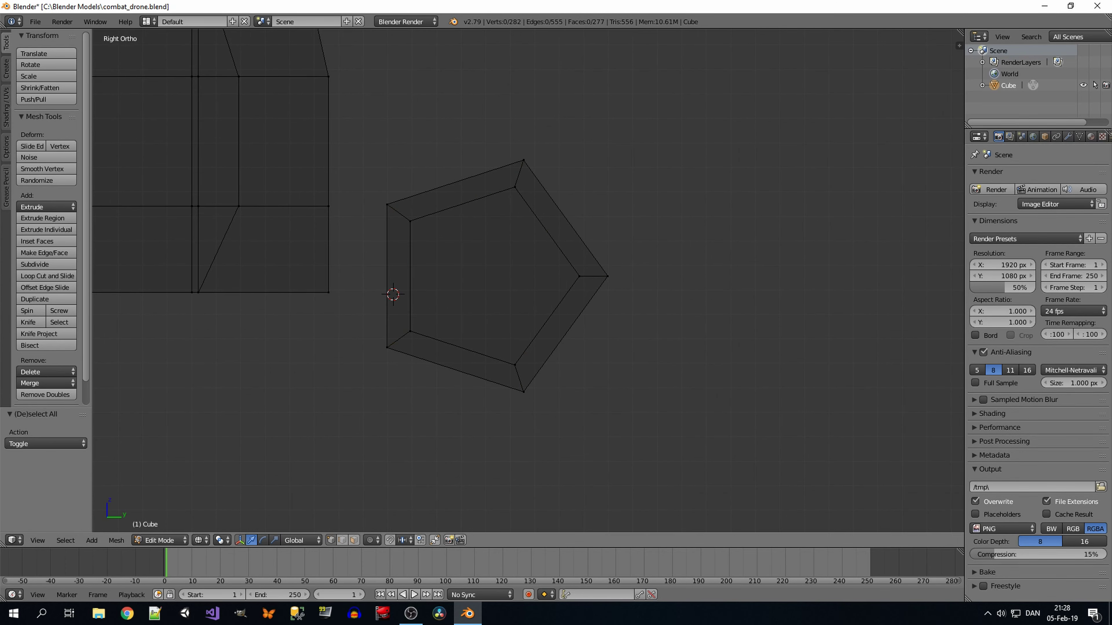
drag(497, 341, 555, 412)
key(x)
mouse_move(555, 411)
middle_down()
mouse_move(482, 263)
mouse_move(547, 219)
middle_up()
Step: Narrow the ring's side edge loops along X to 0.653 and box-select the new edges
key(KP_7)
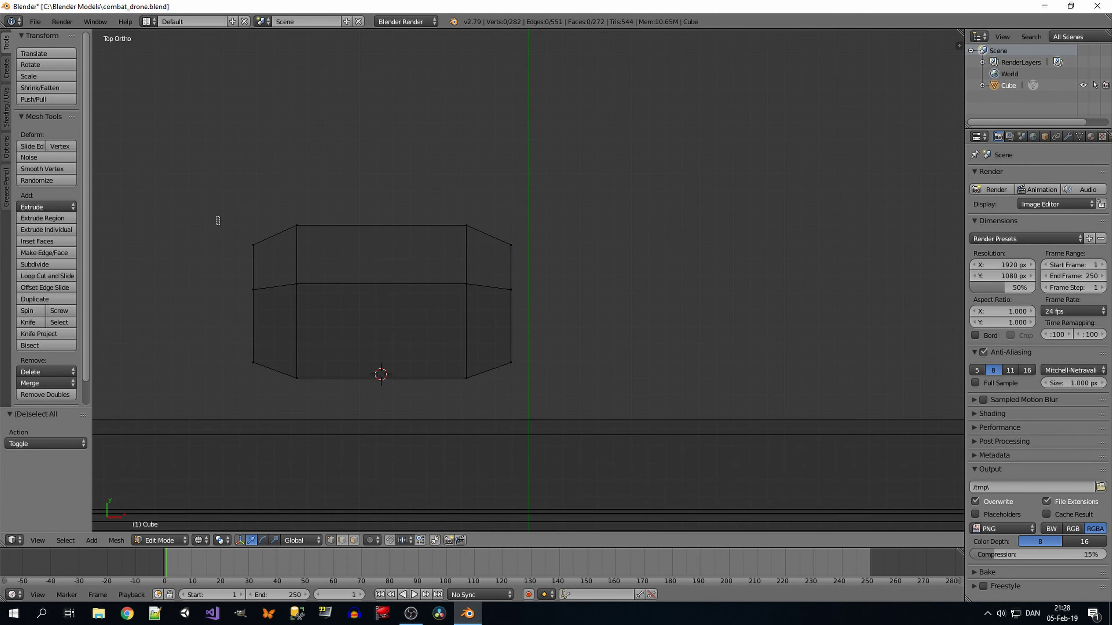
alt+right_click(255, 302)
alt+shift+right_click(504, 302)
key(s)
key(x)
click(727, 251)
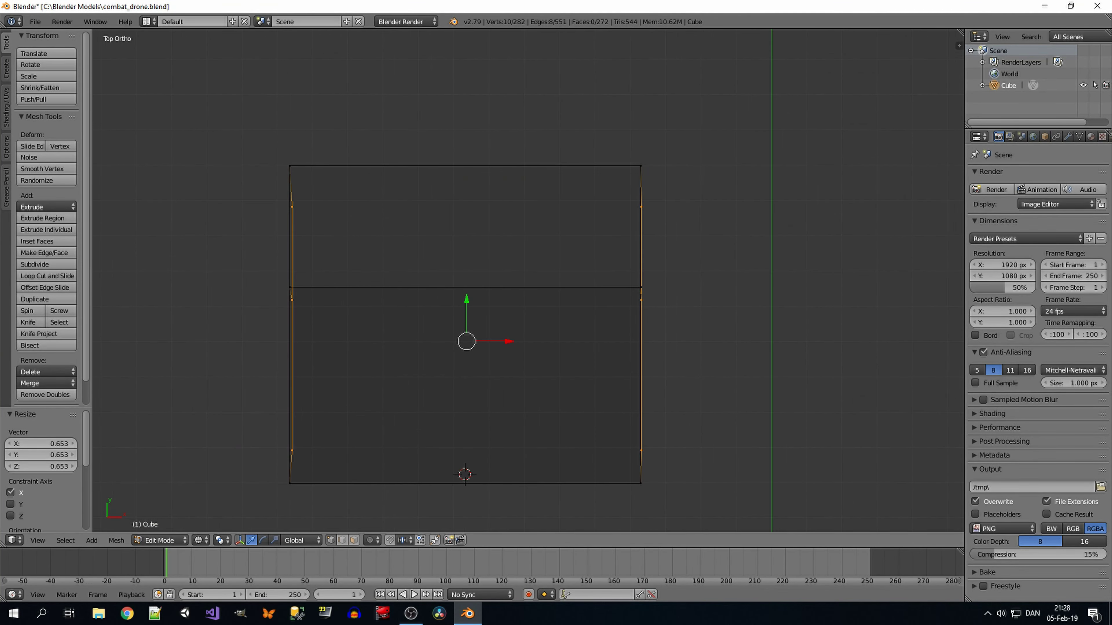
key(a)
key(b)
drag(230, 193, 323, 429)
mouse_move(323, 429)
middle_down()
mouse_move(499, 263)
mouse_move(569, 307)
middle_up()
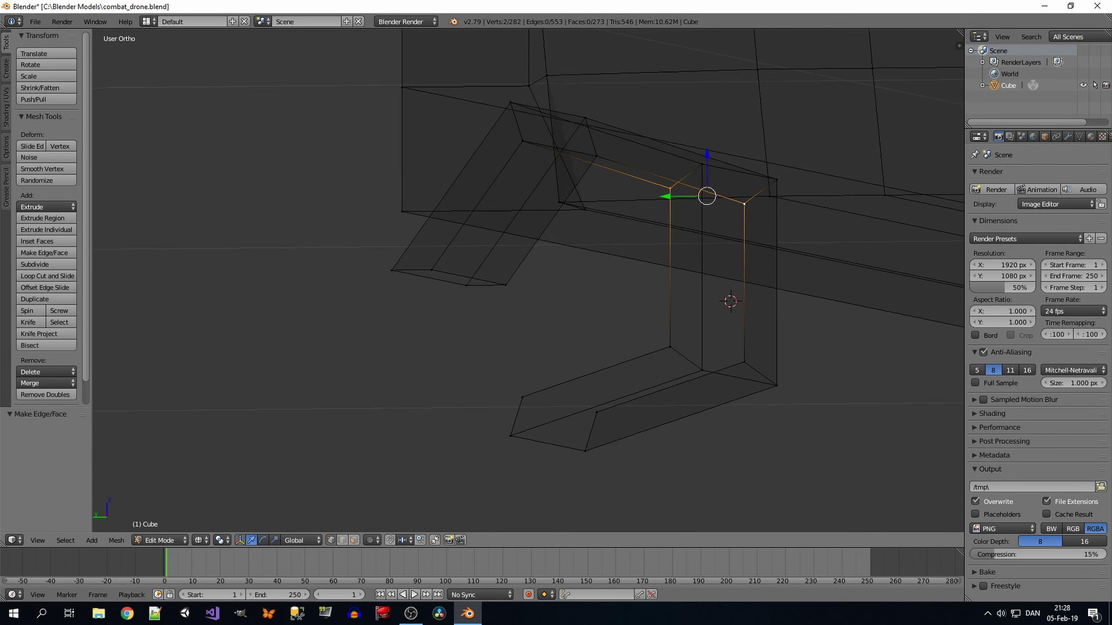
Step: Fill the missing faces across the claw arm's gaps with F
key(f)
right_click(565, 420)
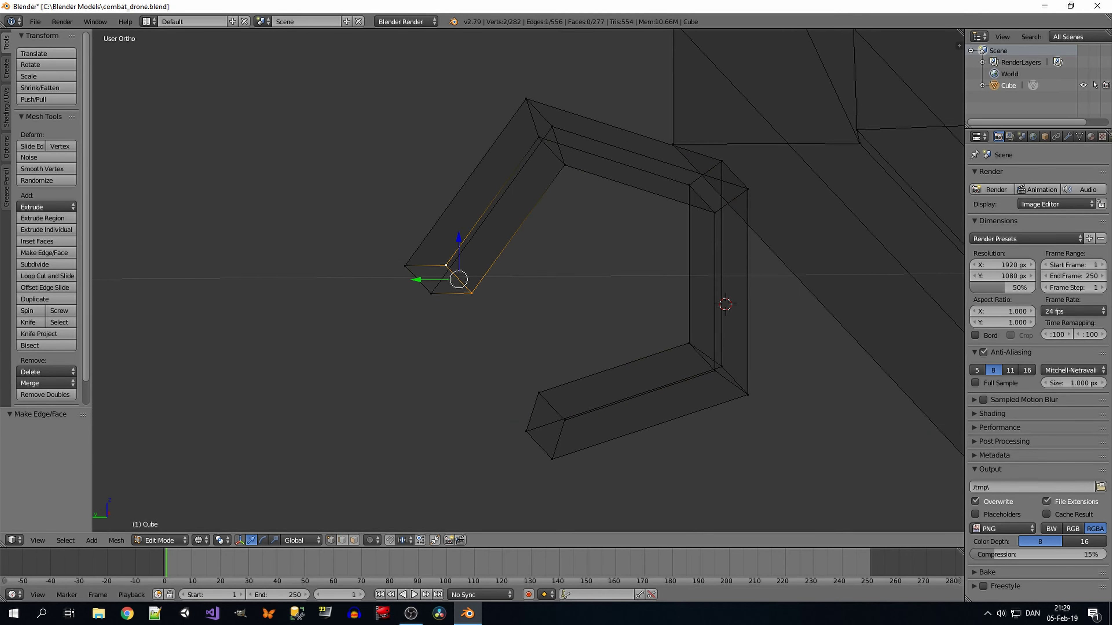
key(f)
click(199, 540)
click(206, 487)
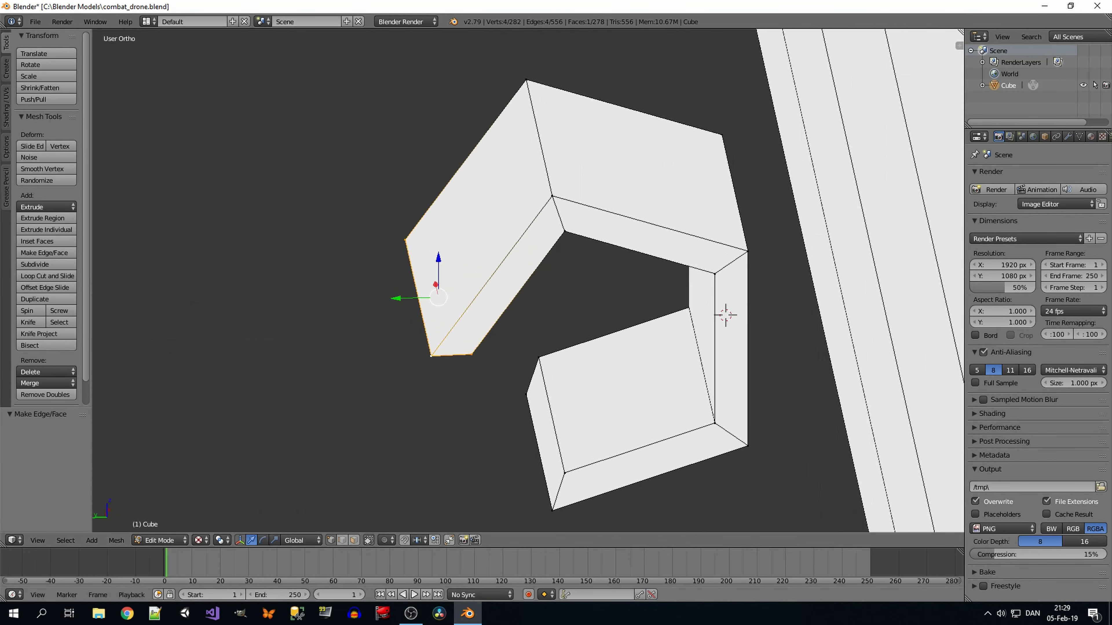
key(alt+z)
key(KP_3)
Step: Select the linked arm piece and move it 0.028 along Y and 0.032 along Z beside the hull
key(ctrl+l)
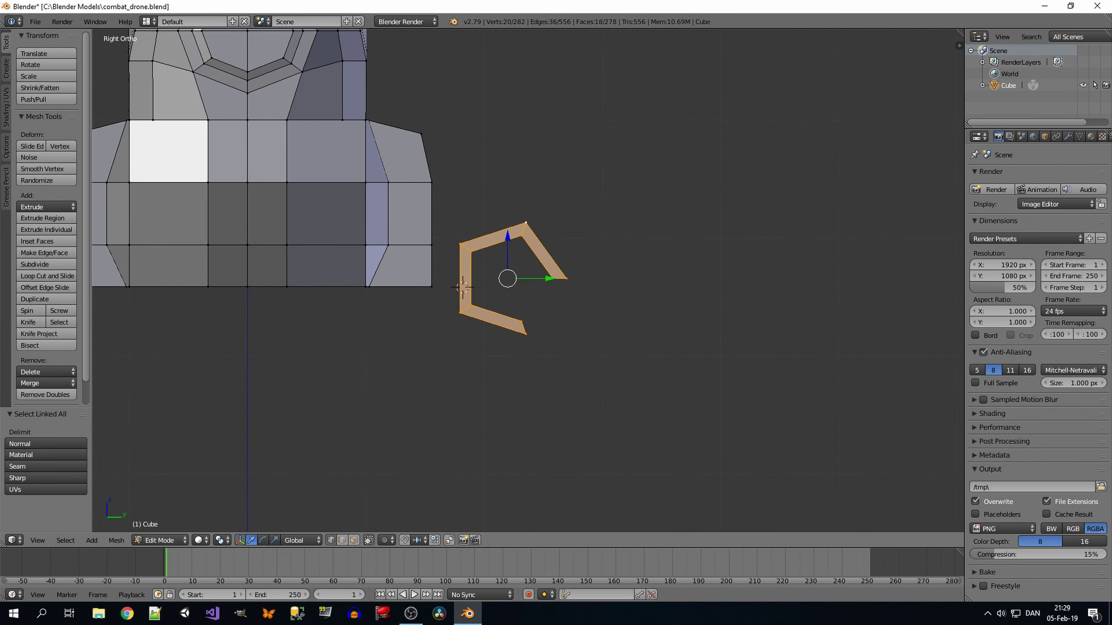
key(a)
key(z)
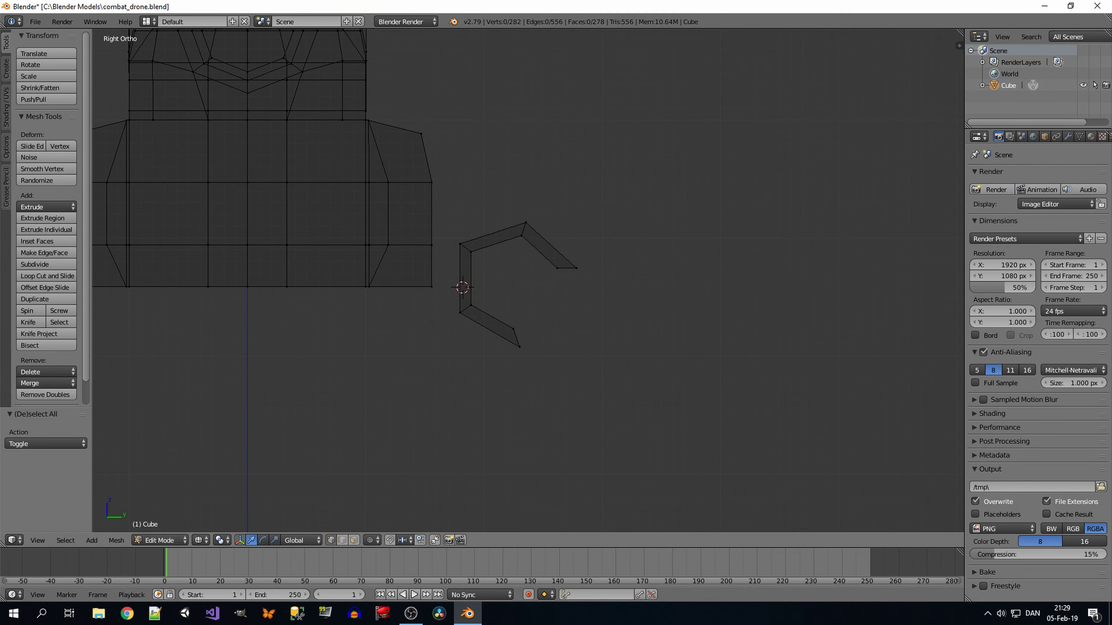
scroll(528, 280, up, 2)
click(638, 234)
key(z)
key(l)
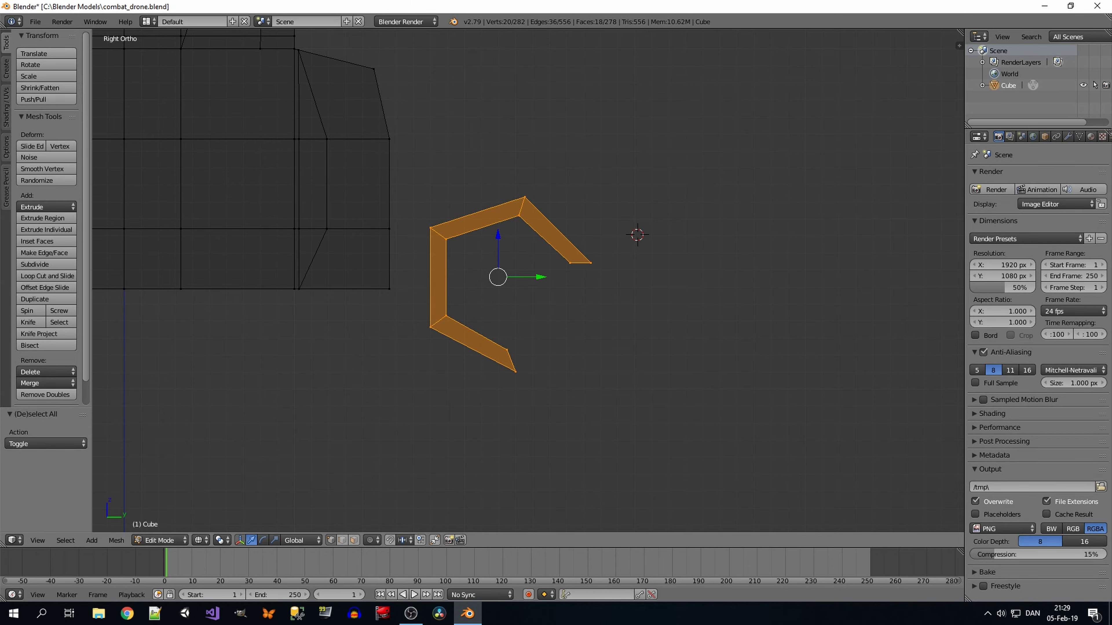
scroll(526, 281, down, 4)
key(g)
key(Escape)
Step: Scale the arm's end faces to fit against the hull's lower side
mouse_move(580, 280)
middle_down()
mouse_move(656, 307)
mouse_move(569, 285)
middle_up()
key(z)
key(s)
click(667, 320)
key(a)
key(z)
right_click(547, 271)
key(g)
Step: Duplicate the claw arm, move the copy along Y, and mirror it with a -1 scale
key(KP_1)
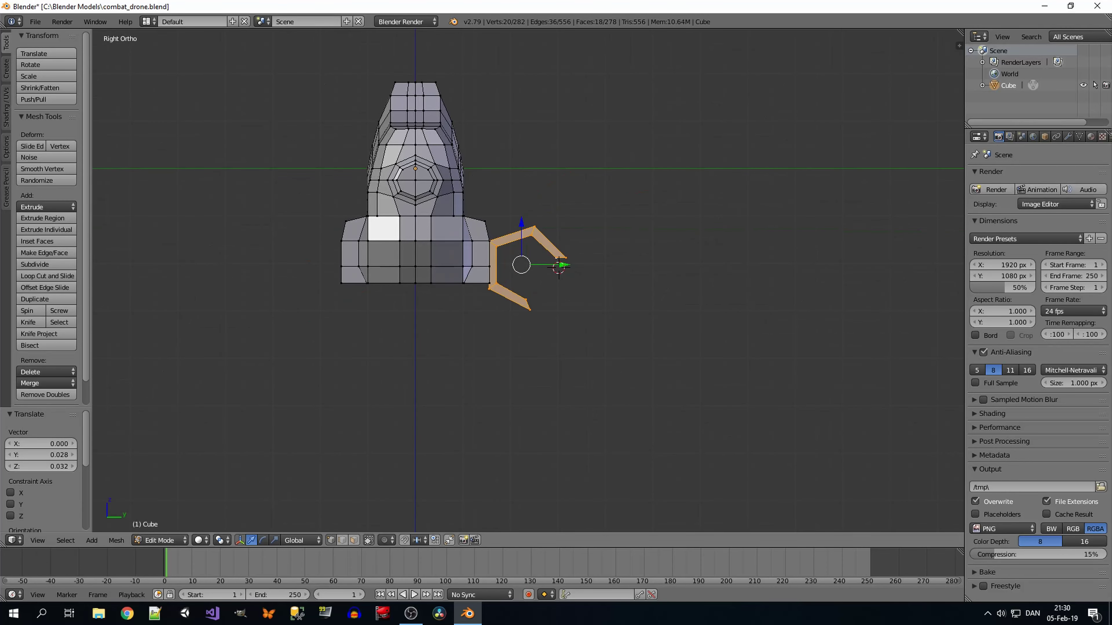
key(ctrl+c)
middle_drag(547, 271, 554, 267)
key(KP_3)
key(w)
key(Escape)
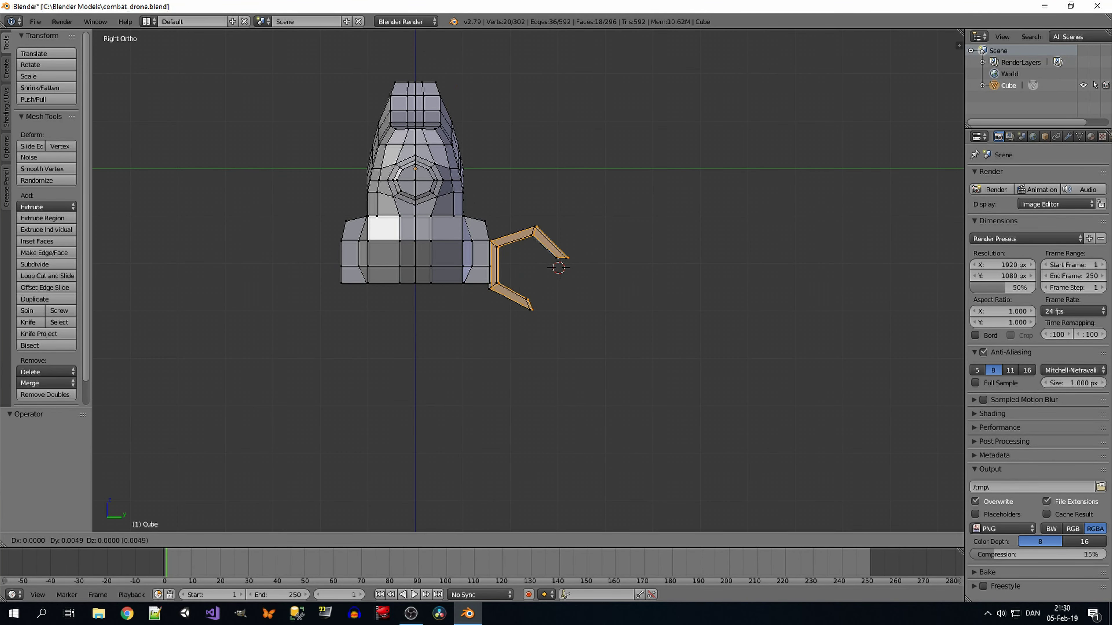
key(y)
key(Return)
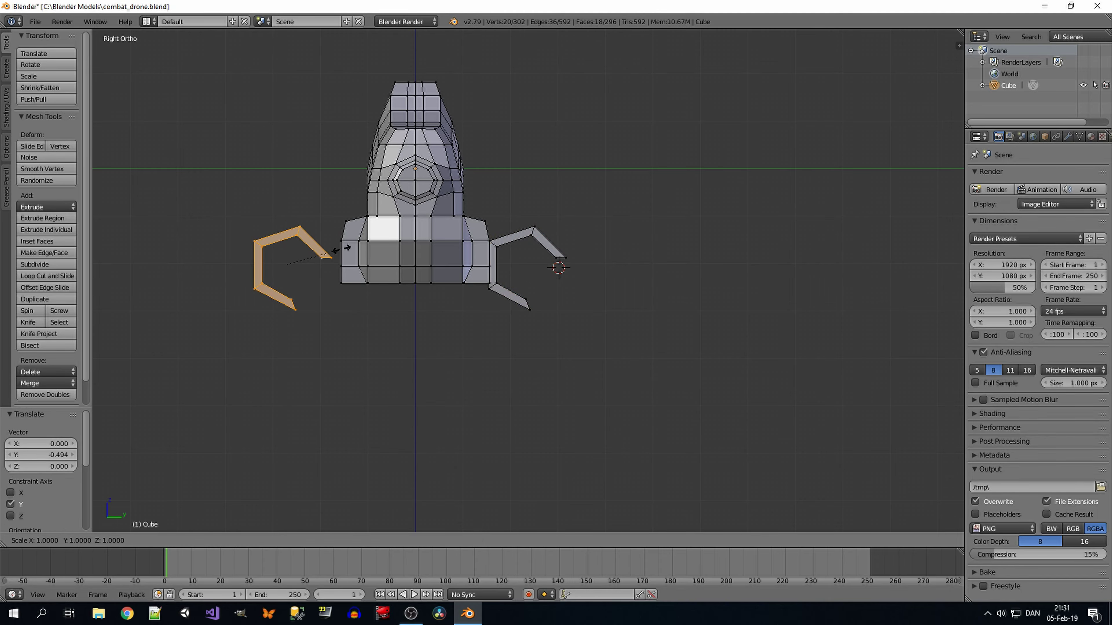
text(-1)
key(Return)
Step: Check the paired claw arms in solid shading from front, right and perspective views
click(199, 540)
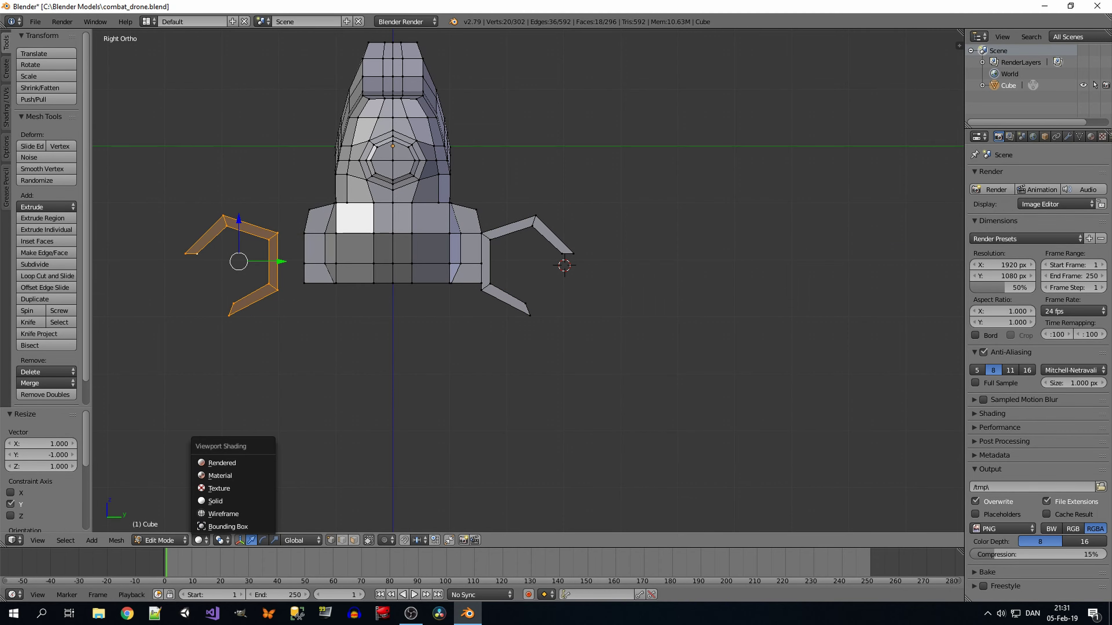
click(228, 490)
key(z)
key(KP_1)
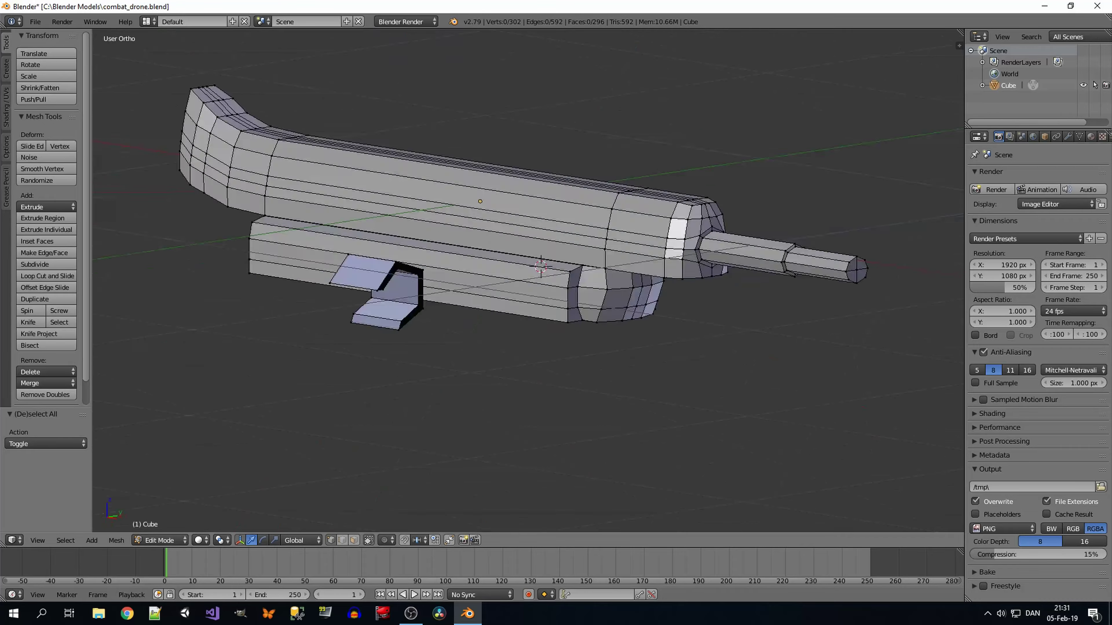
key(KP_3)
key(ctrl+l)
key(a)
scroll(526, 263, down, 3)
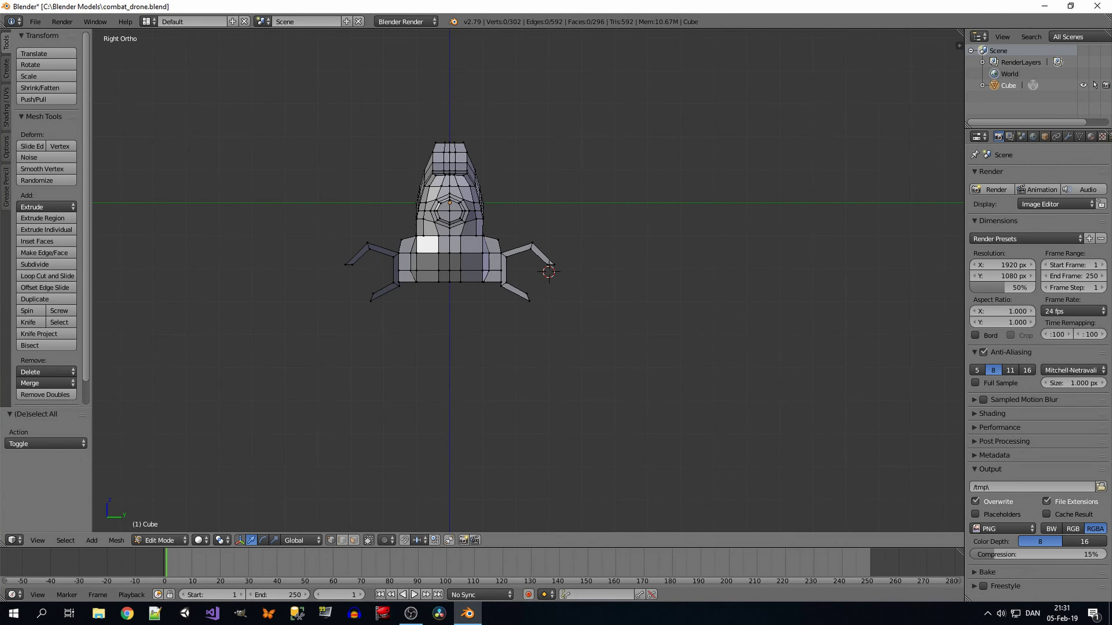
middle_drag(525, 263, 569, 272)
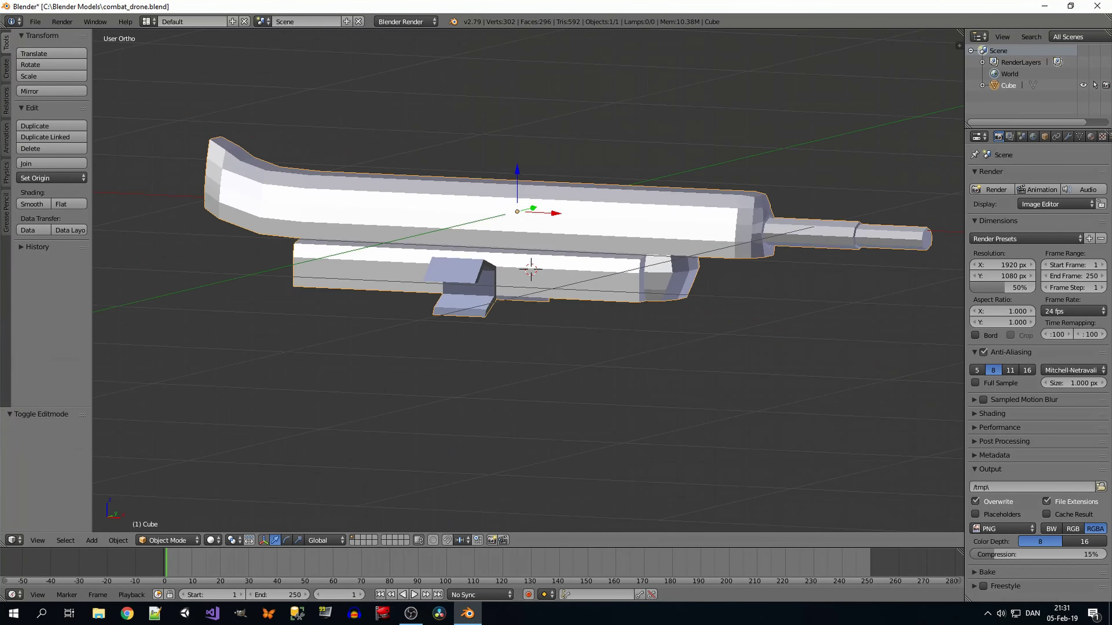
Step: Add a five-sided cylinder and place it over the drone
key(Tab)
key(KP_3)
click(91, 540)
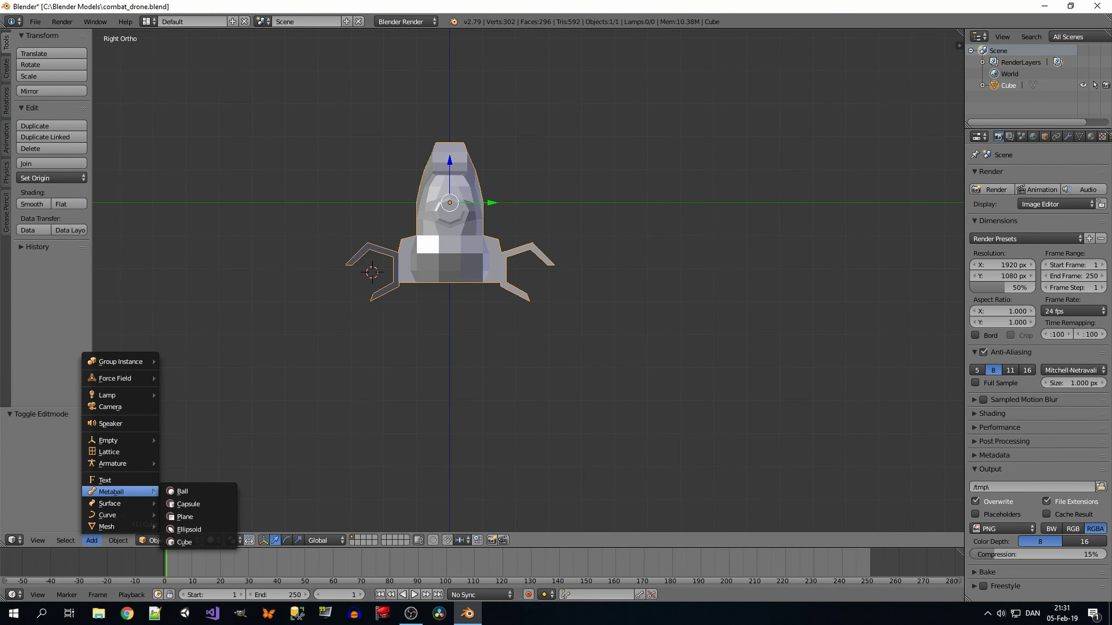
click(184, 476)
key(Tab)
key(KP_3)
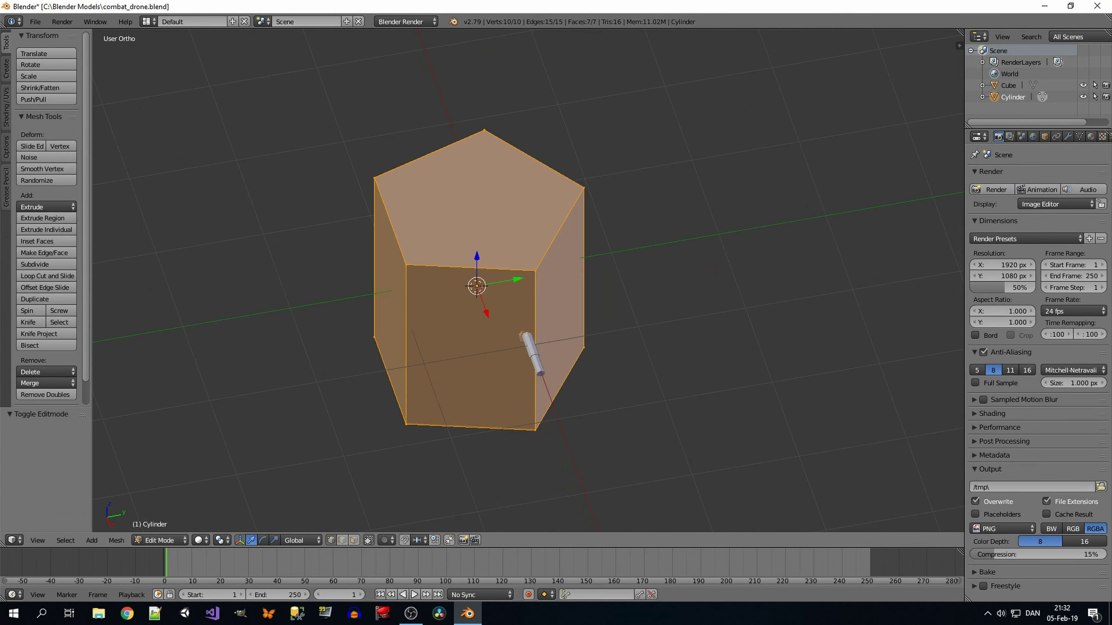
key(Tab)
key(z)
scroll(495, 253, up, 2)
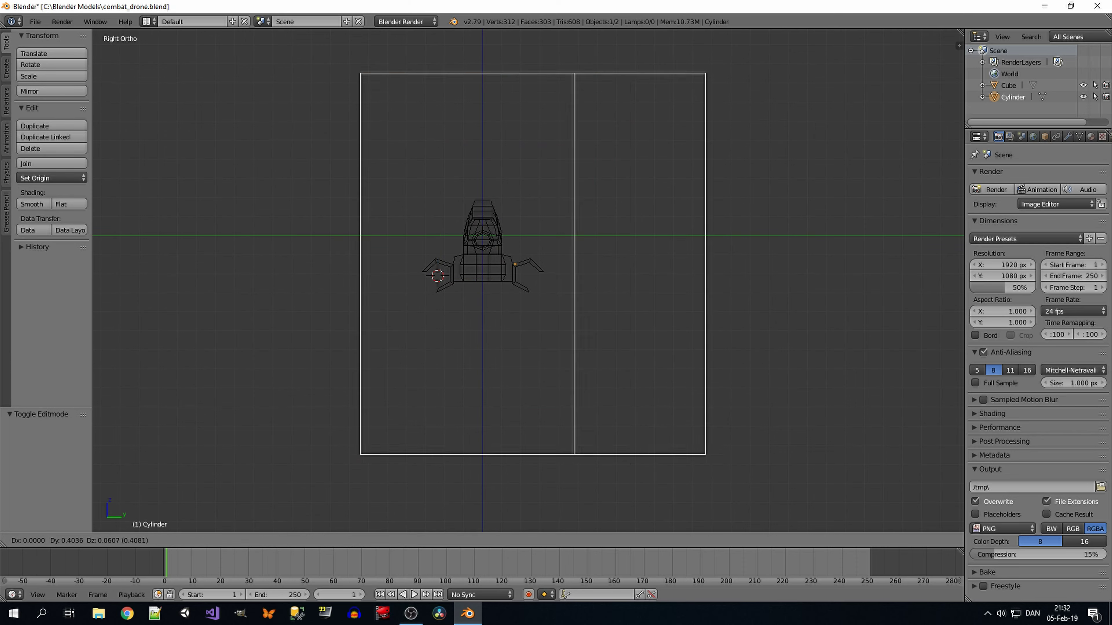
key(g)
click(495, 253)
middle_drag(495, 253, 525, 272)
Step: Rotate the cylinder 90° on Y, shrink it, and stretch it lengthwise along X
key(KP_7)
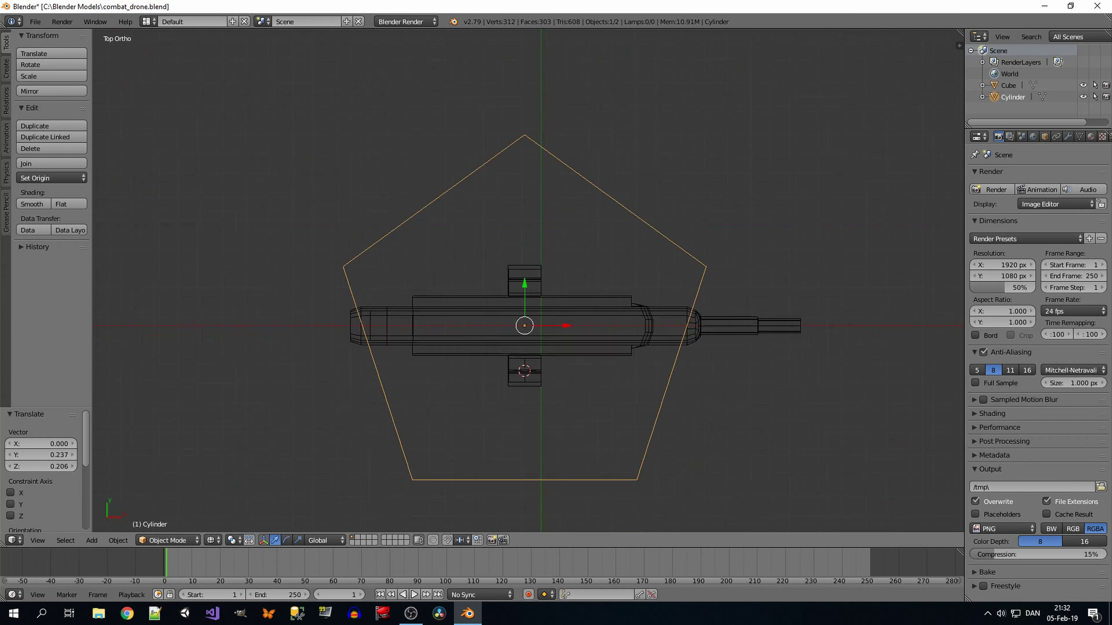
text(ry90)
key(Return)
key(s)
click(549, 312)
scroll(549, 312, up, 7)
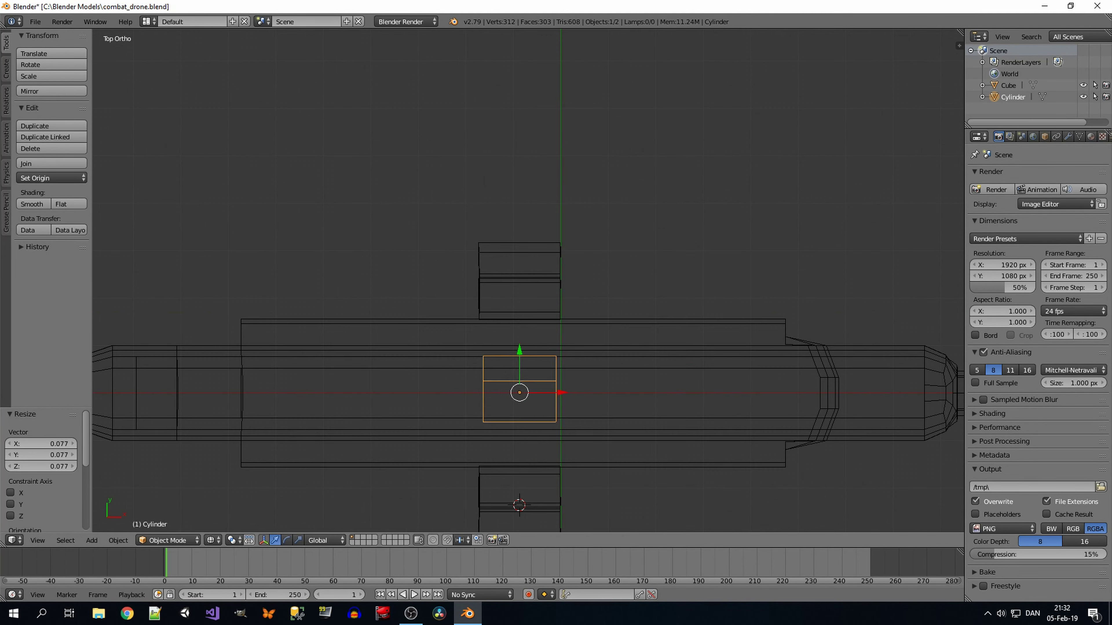
click(884, 386)
scroll(884, 385, down, 2)
key(s)
key(x)
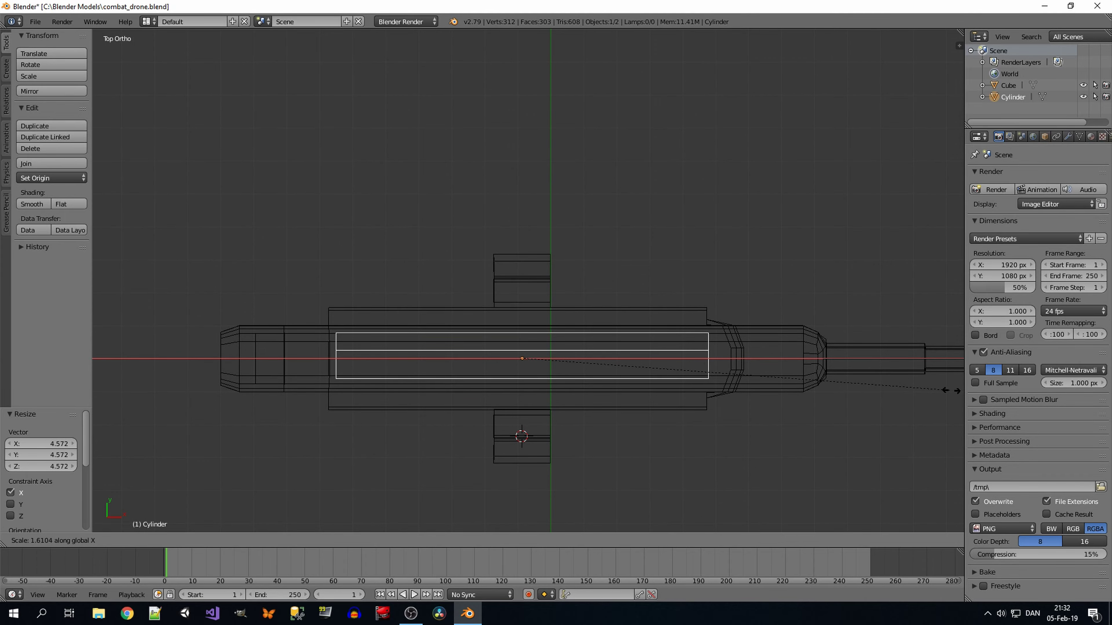
click(950, 390)
key(s)
click(909, 404)
mouse_move(910, 404)
middle_down()
mouse_move(613, 263)
mouse_move(701, 285)
mouse_move(657, 263)
middle_up()
Step: Extrude and resize the cylinder's end face
key(Tab)
key(e)
key(s)
key(Return)
middle_drag(525, 263, 438, 218)
Step: Add a loop cut near the end and merge the tip vertices into a pointed tip
key(ctrl+r)
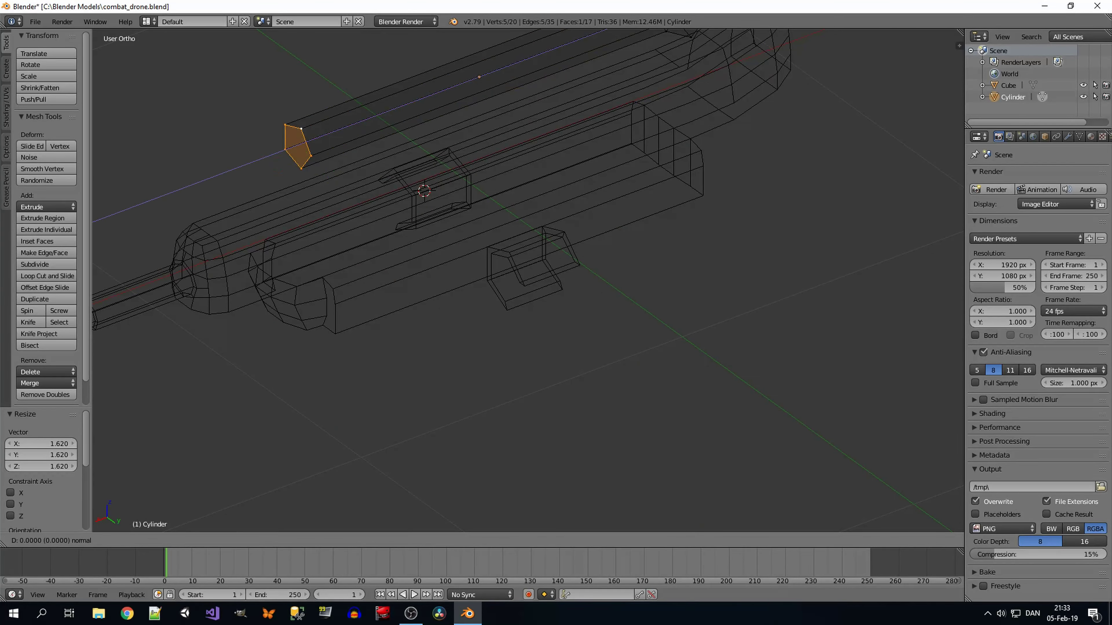
click(289, 149)
right_click(289, 149)
key(w)
click(211, 198)
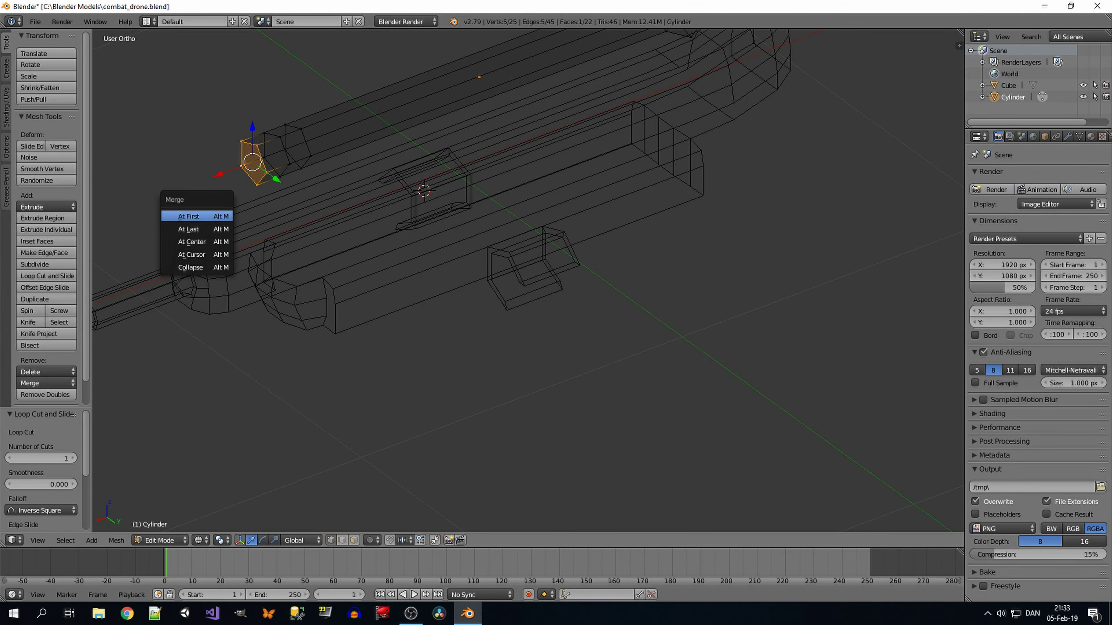
click(199, 219)
middle_drag(394, 263, 438, 280)
drag(197, 75, 200, 75)
key(Tab)
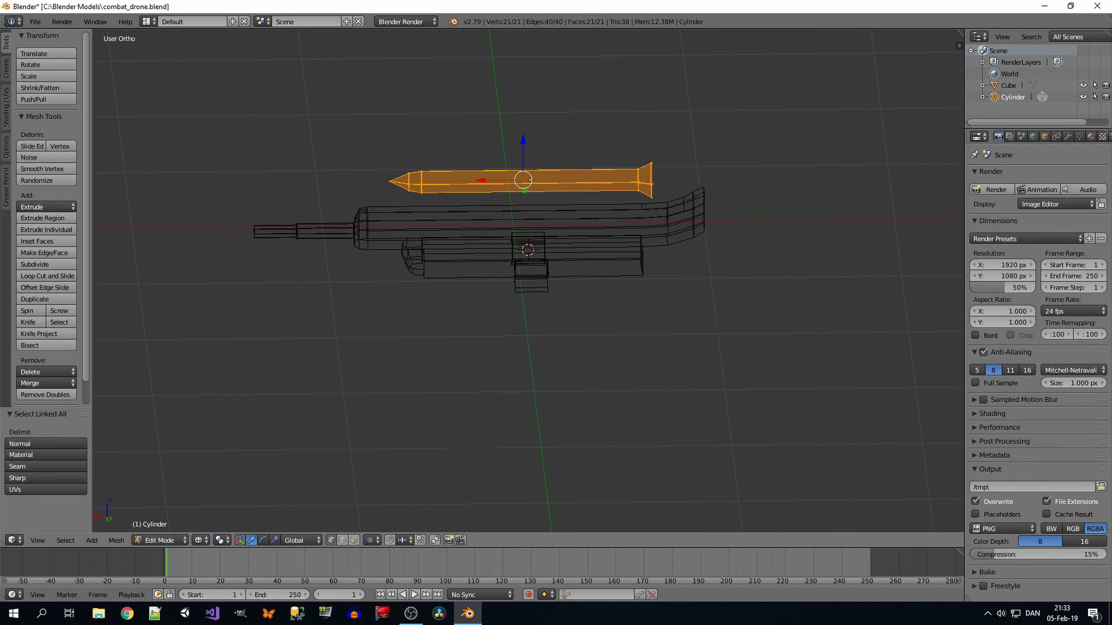
key(KP_3)
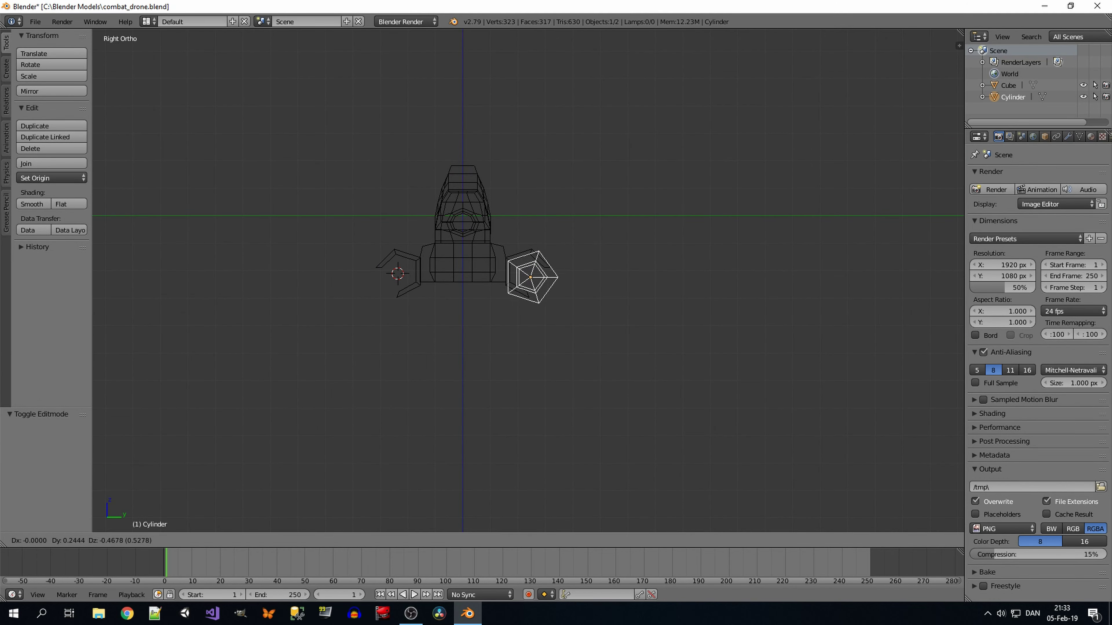
Step: Finish placing the first missile pod beside the body and check it from the right side
click(565, 274)
key(KP_Decimal)
key(s)
key(Return)
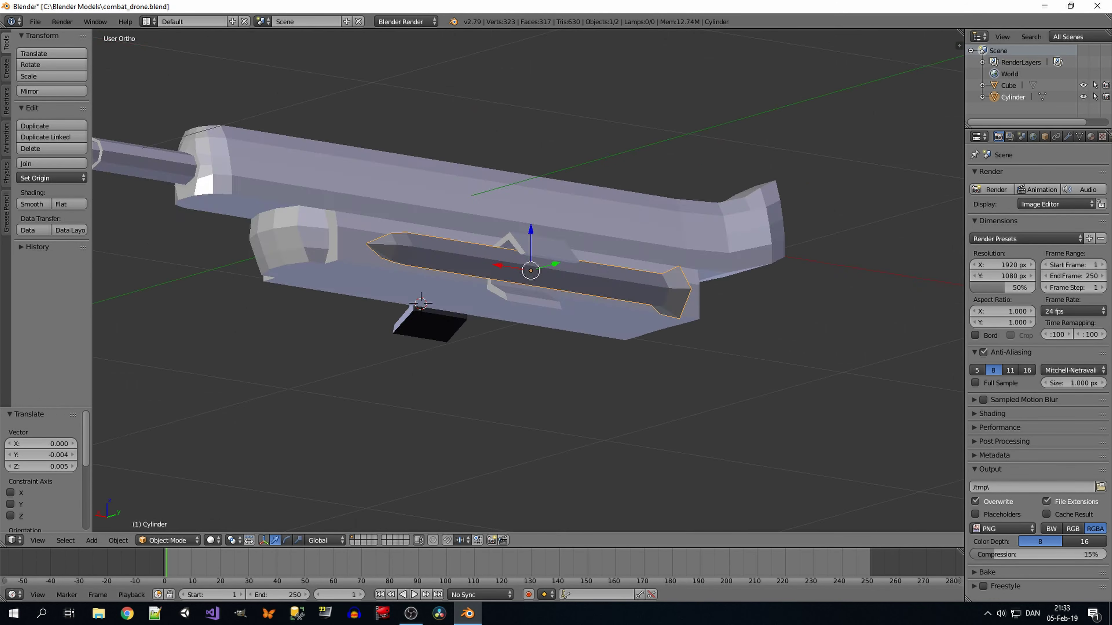
mouse_move(525, 263)
middle_down()
mouse_move(437, 284)
mouse_move(481, 263)
middle_up()
key(KP_3)
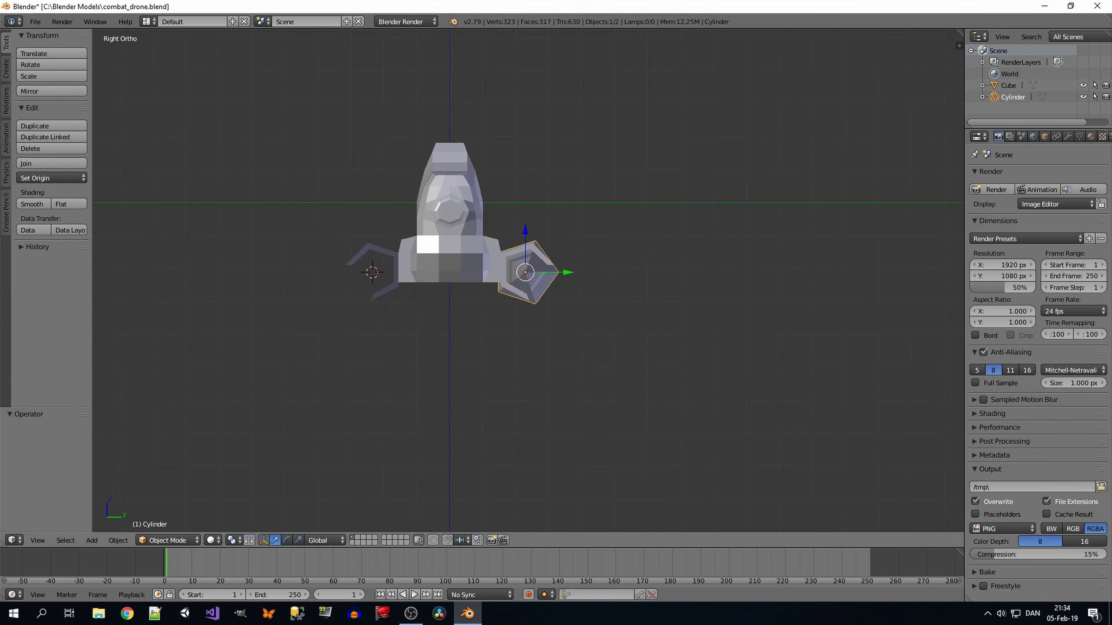
Step: Duplicate the missile pod along Y to the drone's left side, rotated about -37.3°
key(shift+d)
key(y)
key(Return)
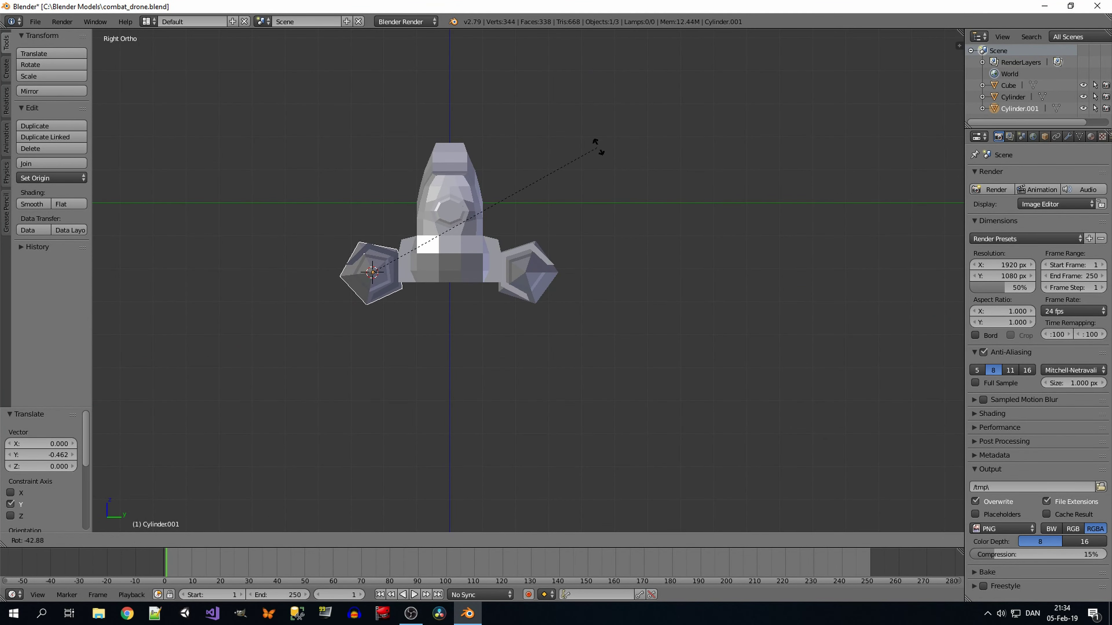
click(595, 149)
middle_drag(595, 149, 499, 298)
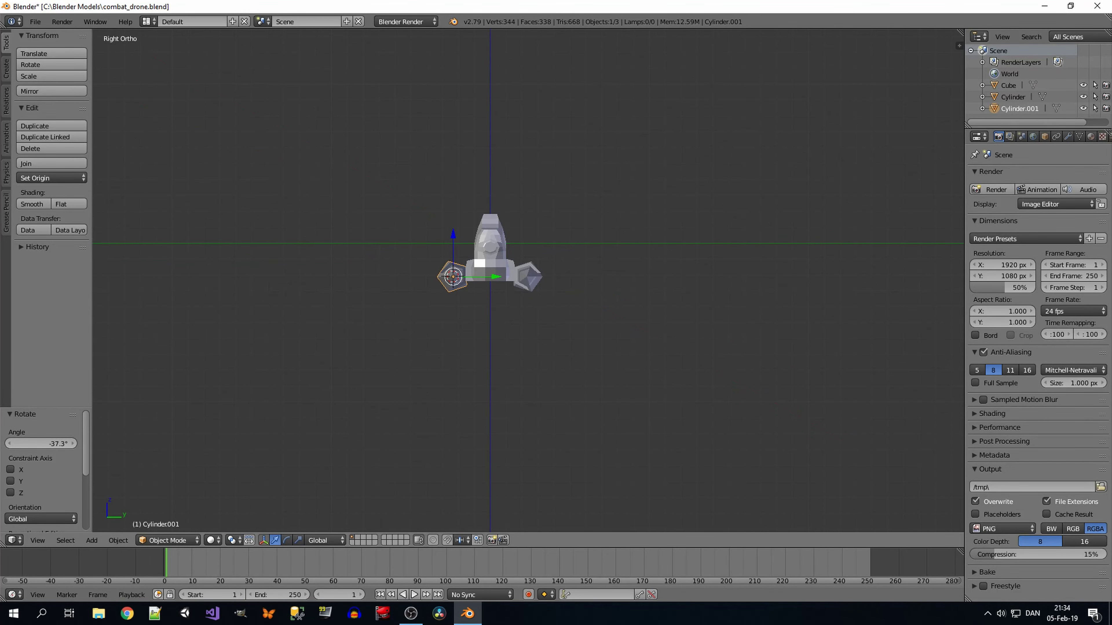
scroll(528, 281, up, 2)
click(91, 540)
mouse_move(107, 514)
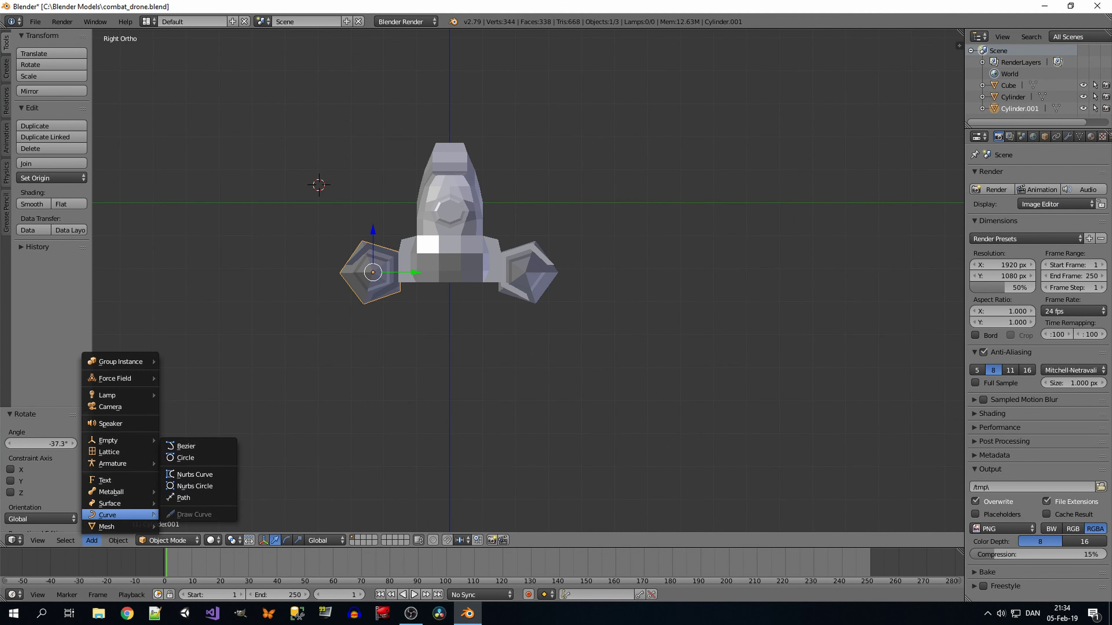
Step: Add a new cylinder for the hover ring and scale it down
click(189, 474)
middle_drag(429, 237, 442, 241)
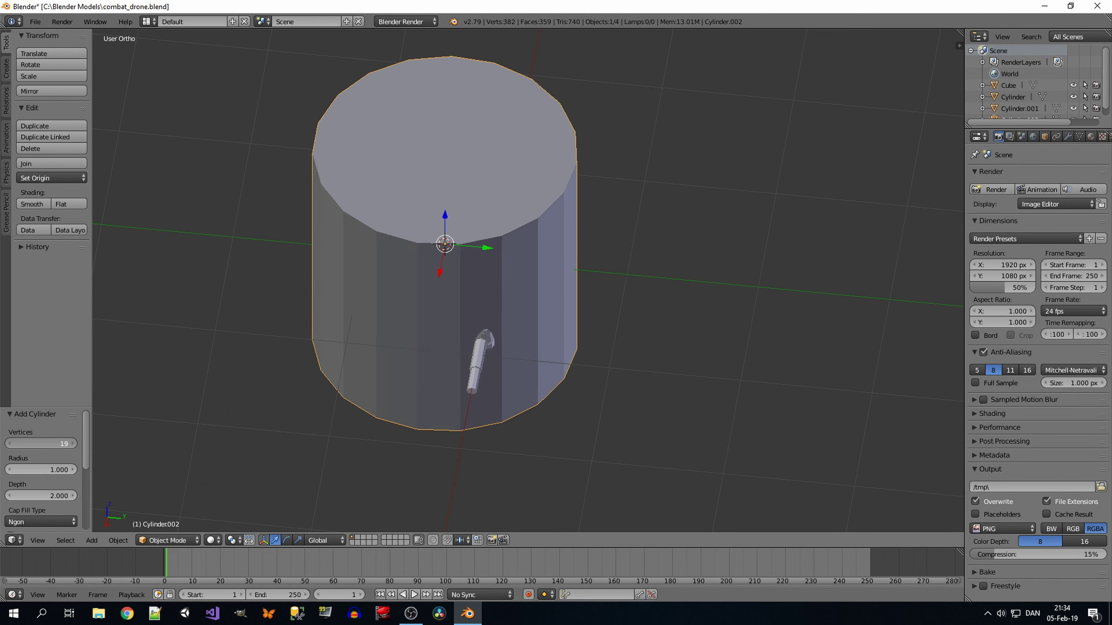
key(KP_3)
key(z)
scroll(444, 242, down, 3)
key(s)
key(Return)
Step: Flatten the cylinder along Z and move it sideways along Y
scroll(527, 281, up, 5)
key(s)
key(z)
key(Return)
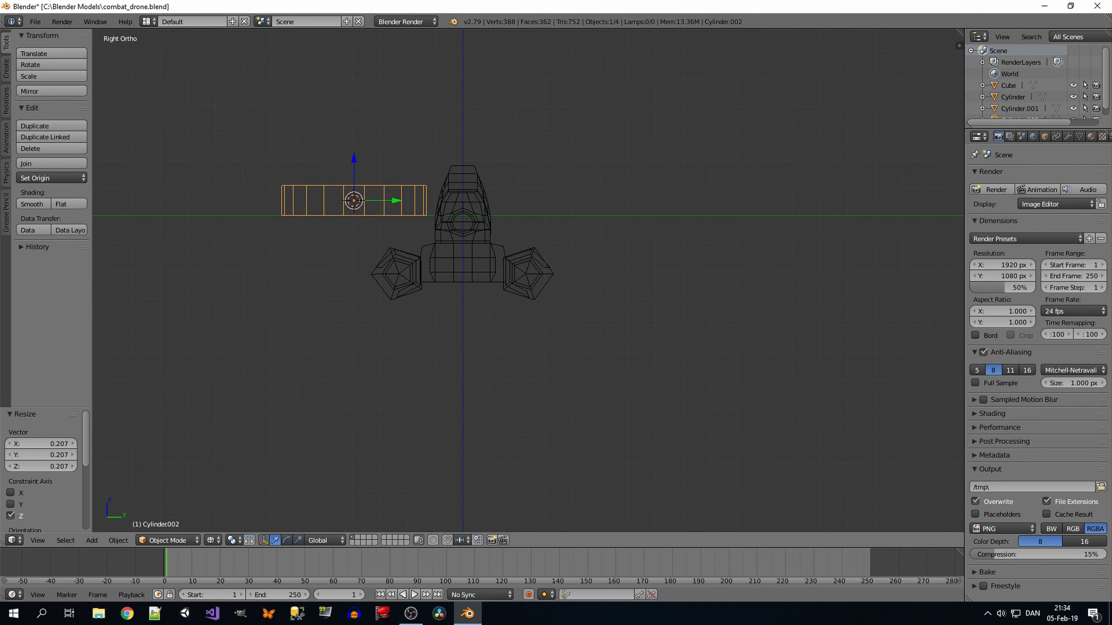
key(g)
key(y)
key(Return)
Step: Reposition the ring along Y and enter Edit Mode on it from the right view
key(g)
key(y)
key(0)
key(Return)
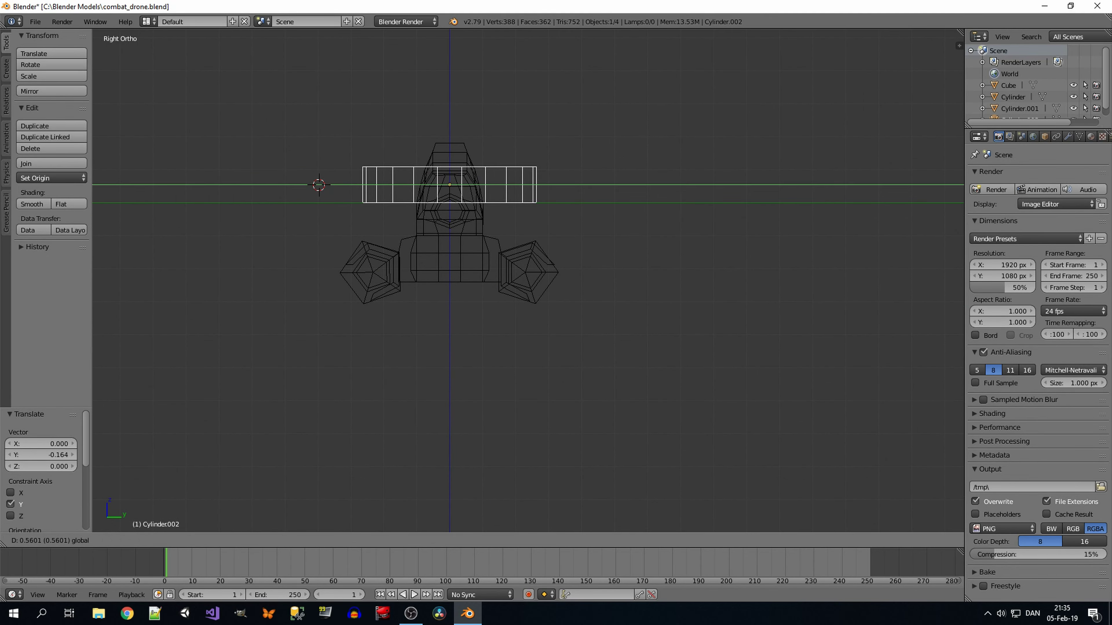
middle_drag(525, 281, 552, 245)
key(z)
key(Tab)
key(KP_3)
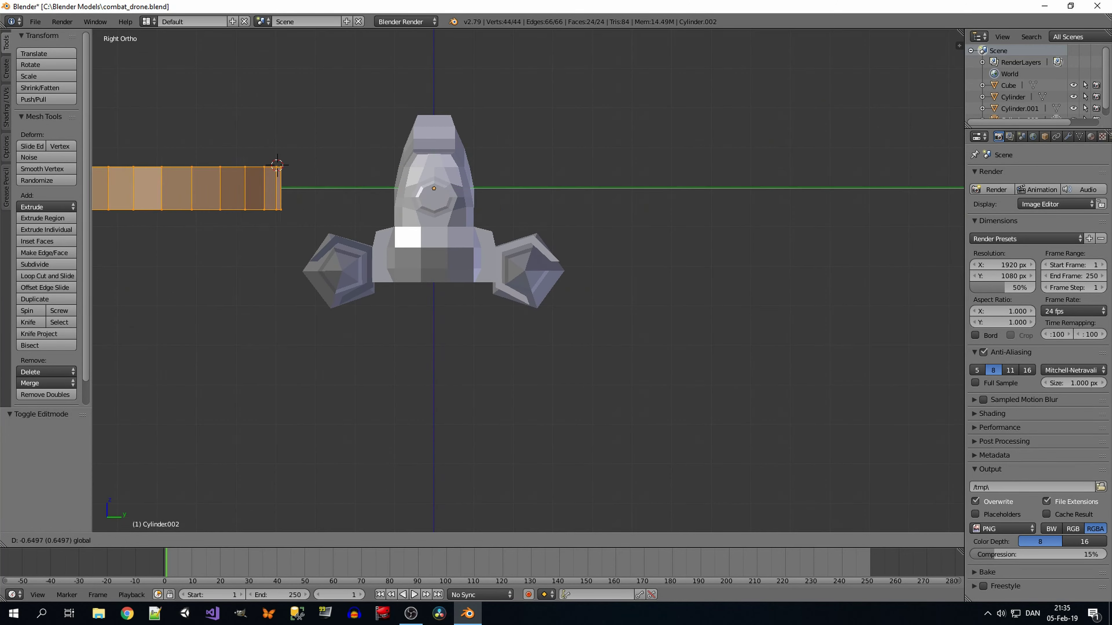
Step: Add a loop cut around the ring cylinder
key(ctrl+r)
key(Return)
key(z)
middle_drag(525, 306, 525, 219)
middle_drag(525, 285, 525, 241)
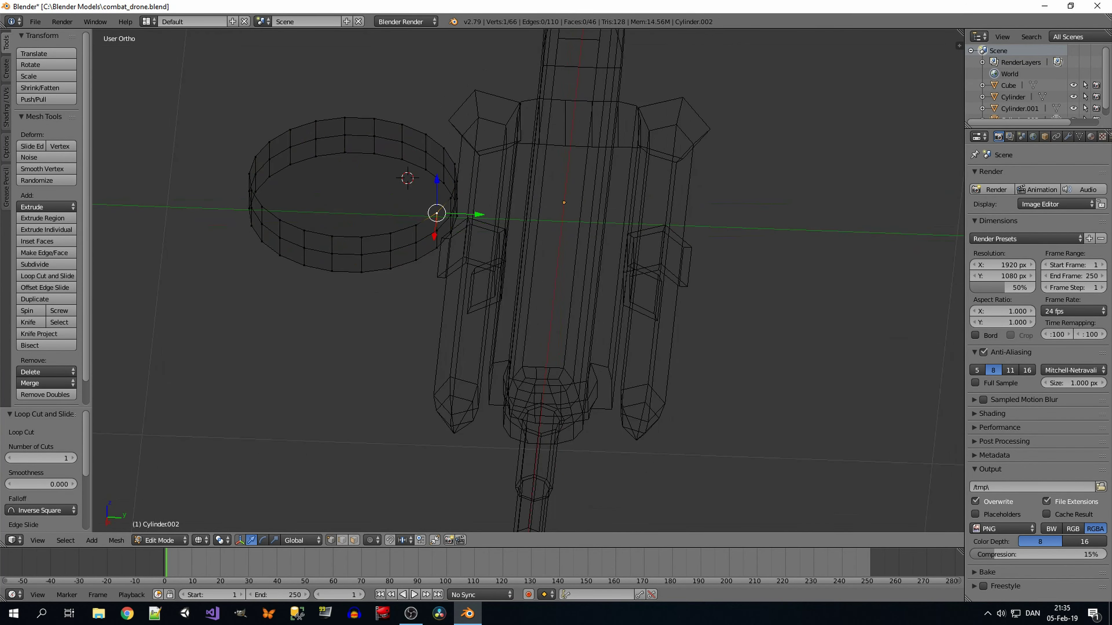
Step: Try extruding both end caps and shrinking them inward, then undo that attempt
key(z)
key(ctrl+i)
key(e)
key(Return)
key(KP_7)
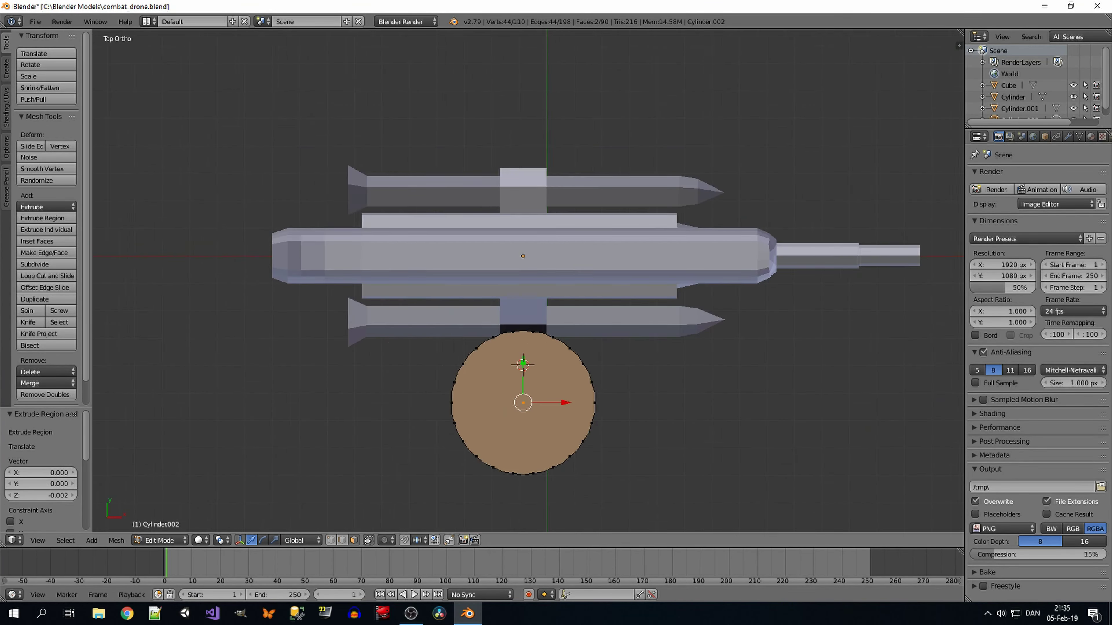
scroll(525, 280, up, 4)
key(s)
key(Return)
mouse_move(525, 284)
middle_down()
mouse_move(525, 197)
mouse_move(525, 263)
mouse_move(525, 228)
mouse_move(569, 272)
mouse_move(525, 245)
mouse_move(525, 281)
mouse_move(525, 245)
middle_up()
key(KP_7)
key(ctrl+z)
key(ctrl+z)
Step: Scale the middle edge loop and widen the lower edge loop of the ring
key(KP_3)
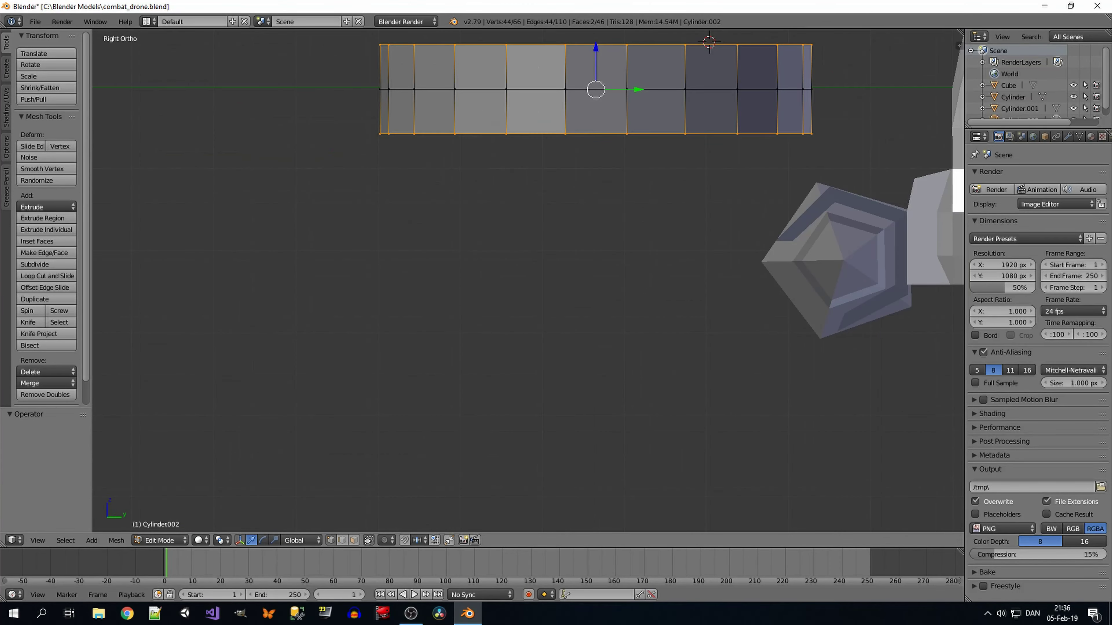
key(ctrl+shift+z)
key(z)
key(a)
click(866, 122)
click(362, 72)
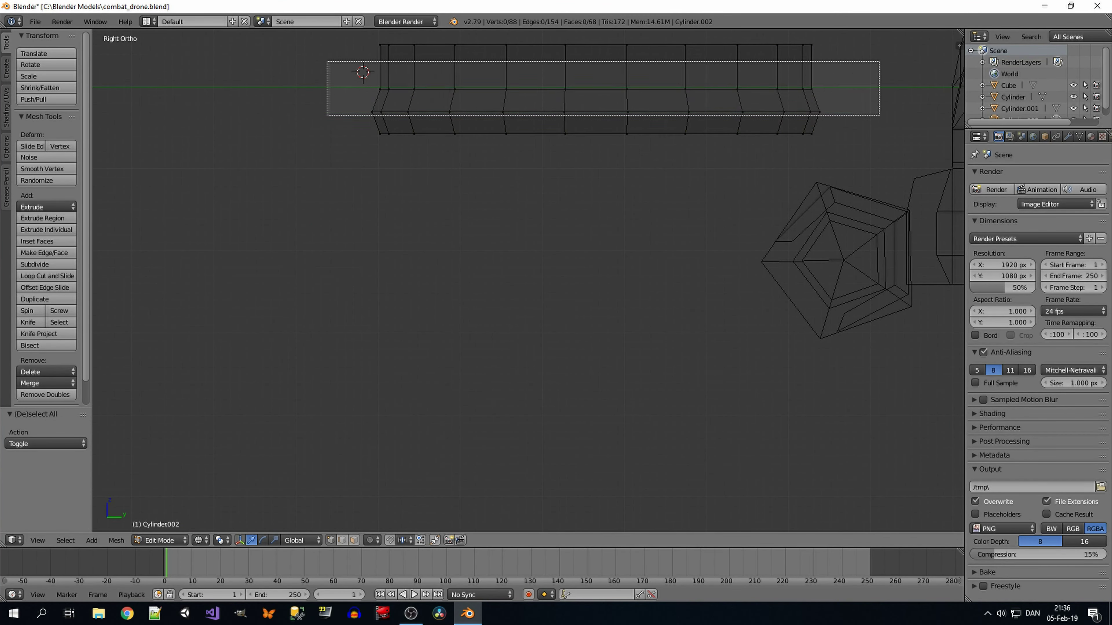
alt+right_click(613, 89)
key(s)
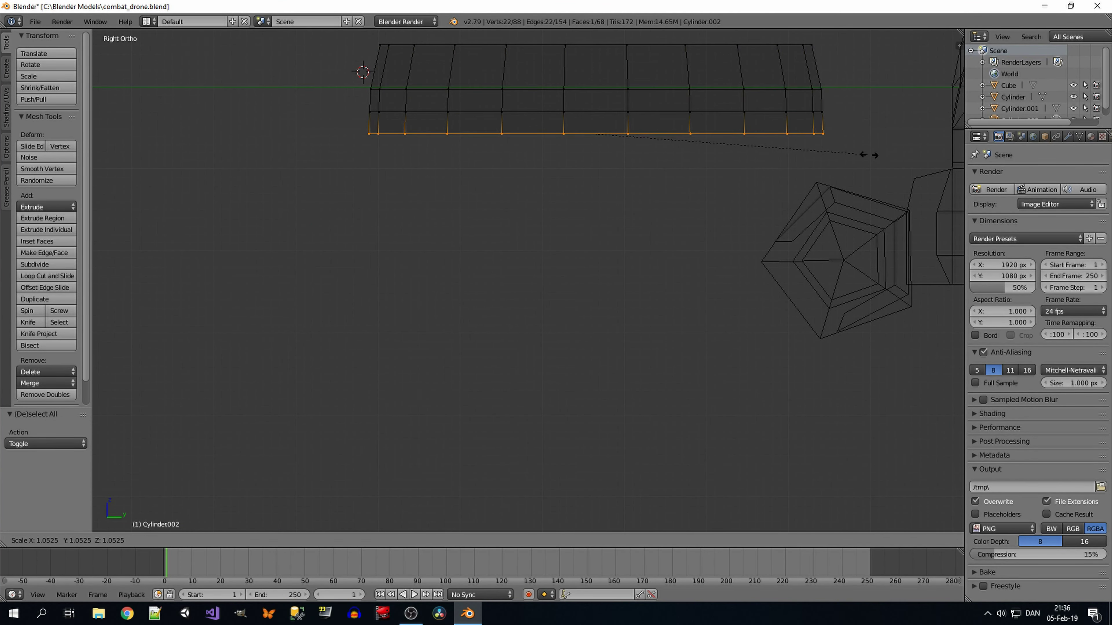
click(874, 154)
Step: Extrude the cap faces and shrink them inward to form a rim
middle_drag(875, 154, 875, 123)
key(z)
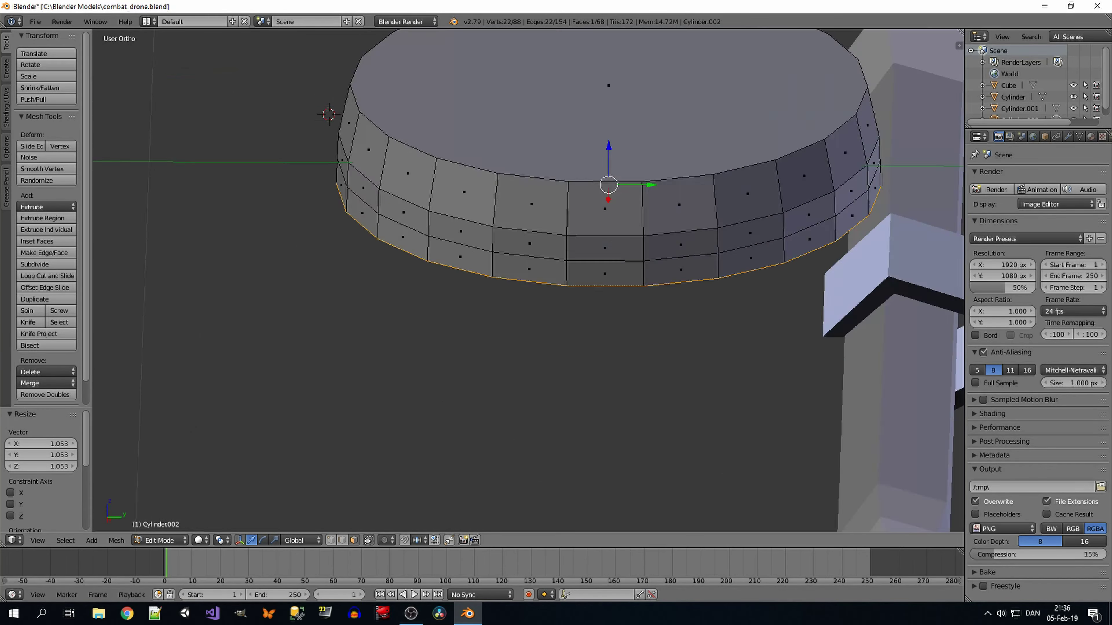
key(e)
key(KP_7)
key(s)
click(861, 286)
Step: Extrude the caps once more and shrink the new caps slightly
mouse_move(861, 285)
middle_down()
mouse_move(867, 193)
mouse_move(834, 278)
middle_up()
key(KP_7)
key(z)
key(s)
click(949, 157)
key(KP_3)
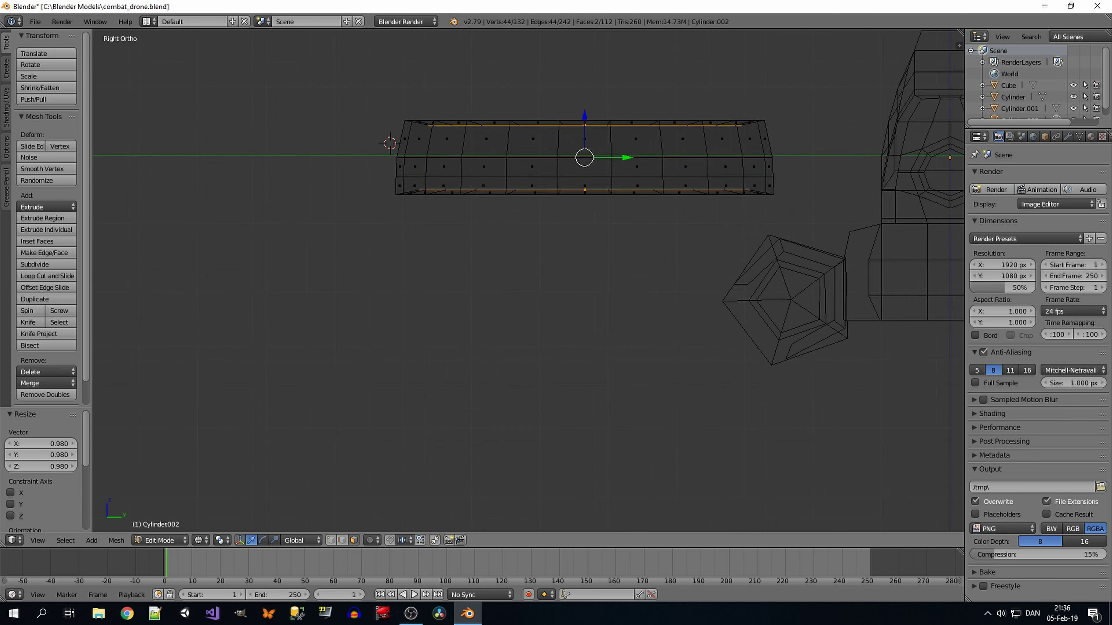
scroll(595, 94, up, 1)
Step: Move the top cap face along Z, then delete that face to open the ring
click(596, 93)
key(g)
key(z)
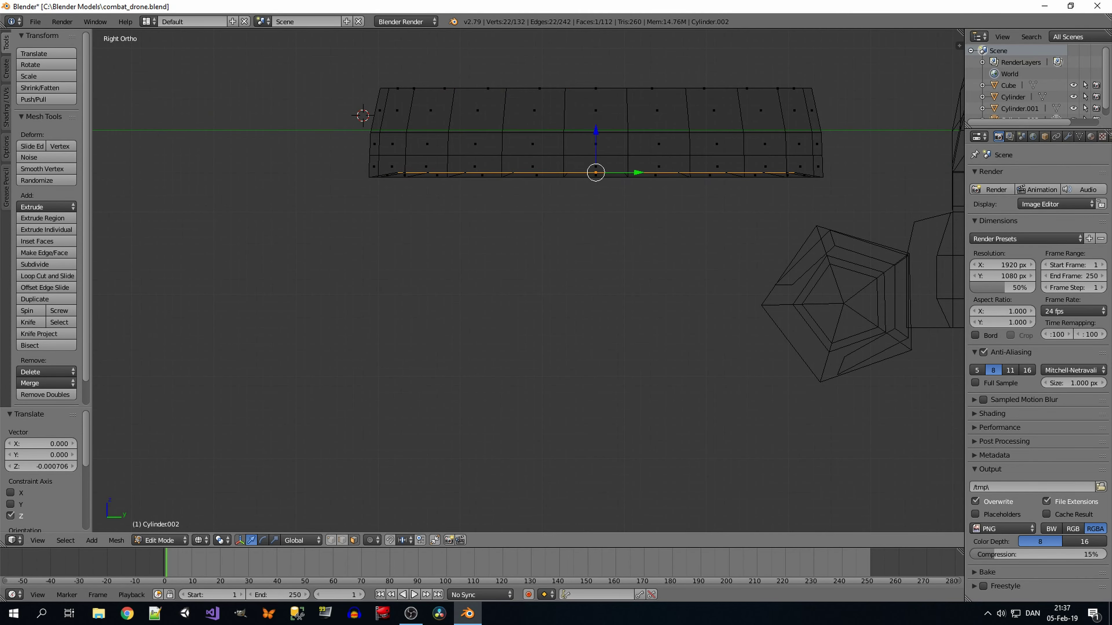
mouse_move(613, 285)
middle_down()
mouse_move(622, 305)
mouse_move(630, 254)
middle_up()
key(KP_7)
key(z)
key(x)
click(622, 305)
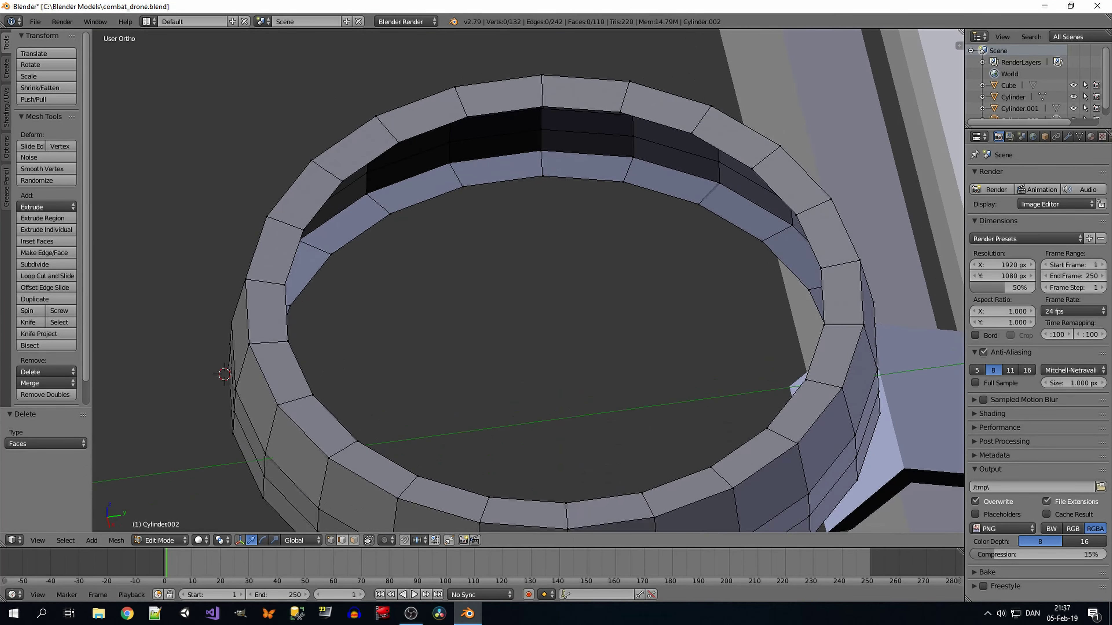
Step: Select an edge beside an inner-wall gap and fill it with a face
middle_drag(545, 306, 545, 238)
right_click(495, 223)
key(f)
key(f)
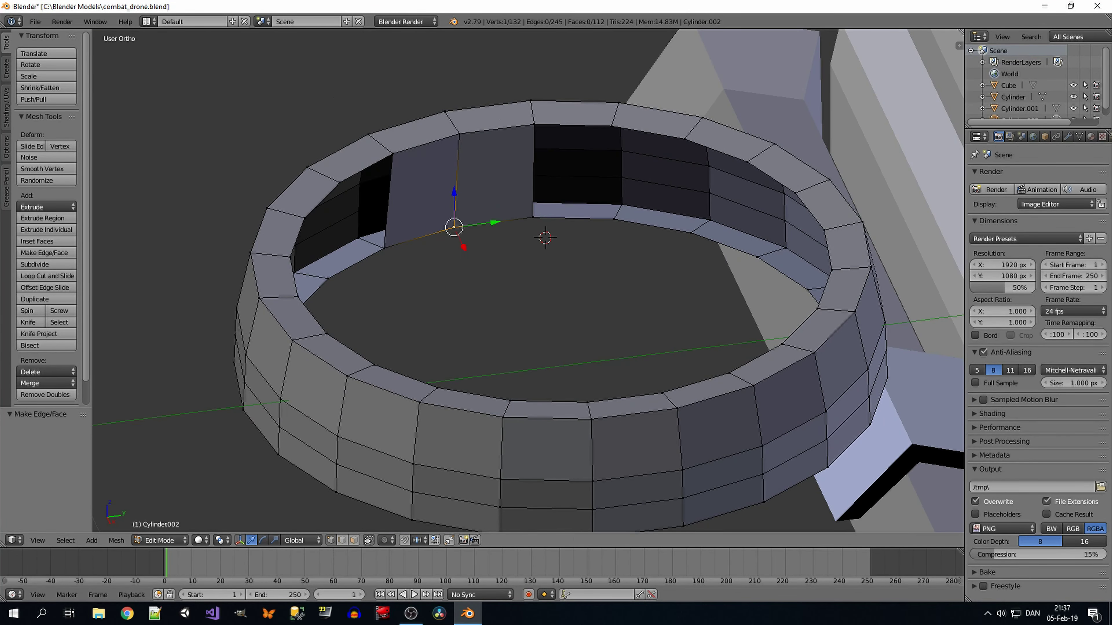
middle_drag(544, 306, 438, 307)
key(a)
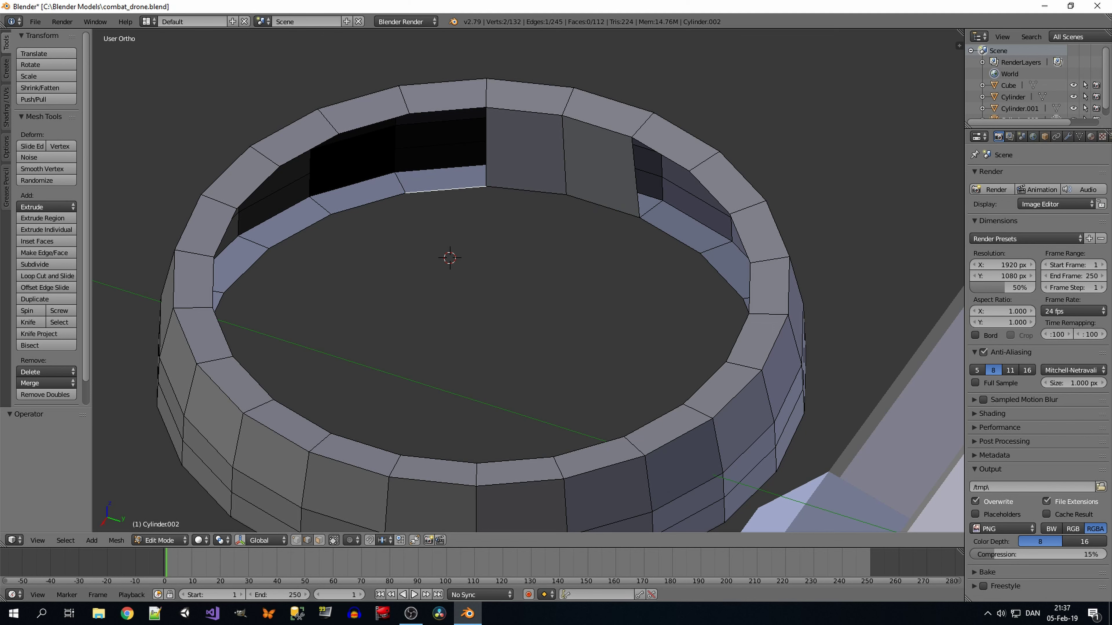
Step: Fill the remaining inner-wall gaps with F and deselect everything
key(f)
key(f)
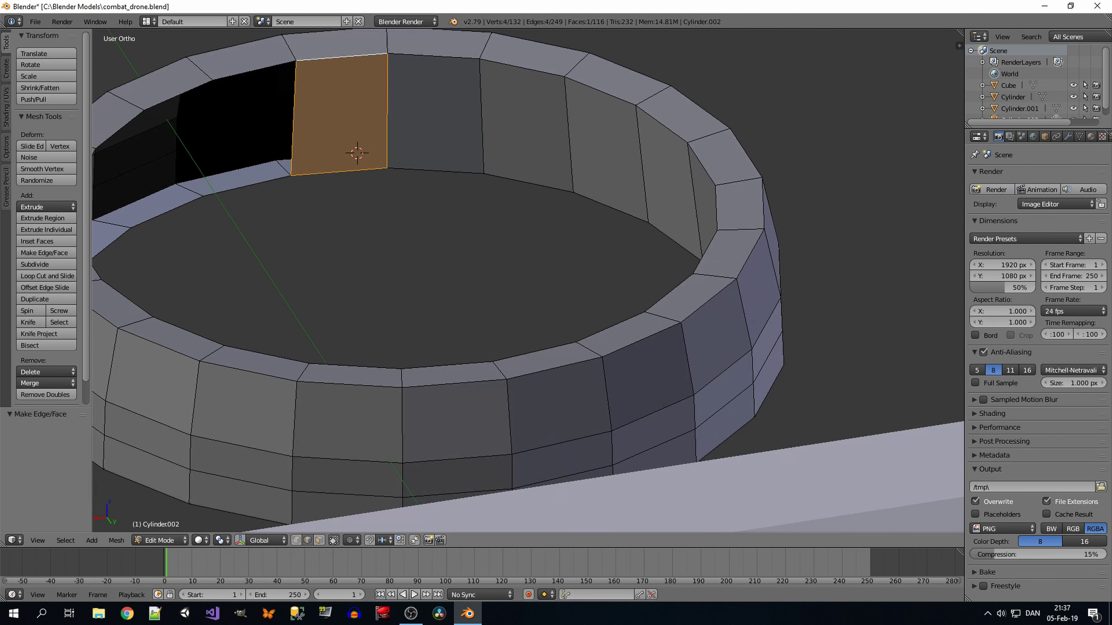
key(f)
key(f)
key(f)
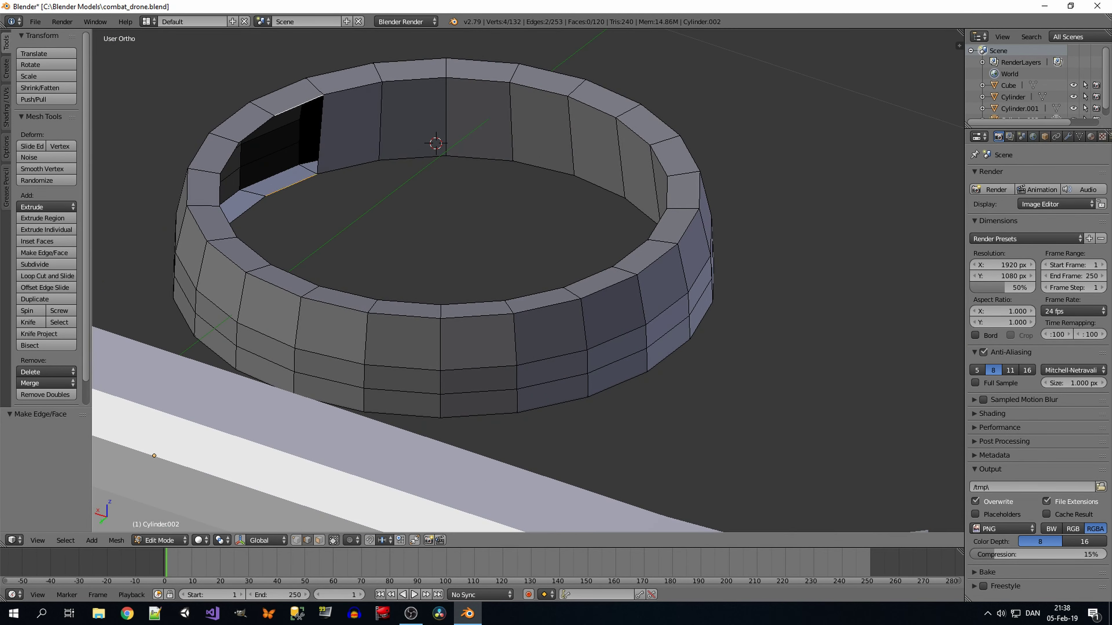
key(f)
key(f)
key(f)
key(f)
key(f)
key(f)
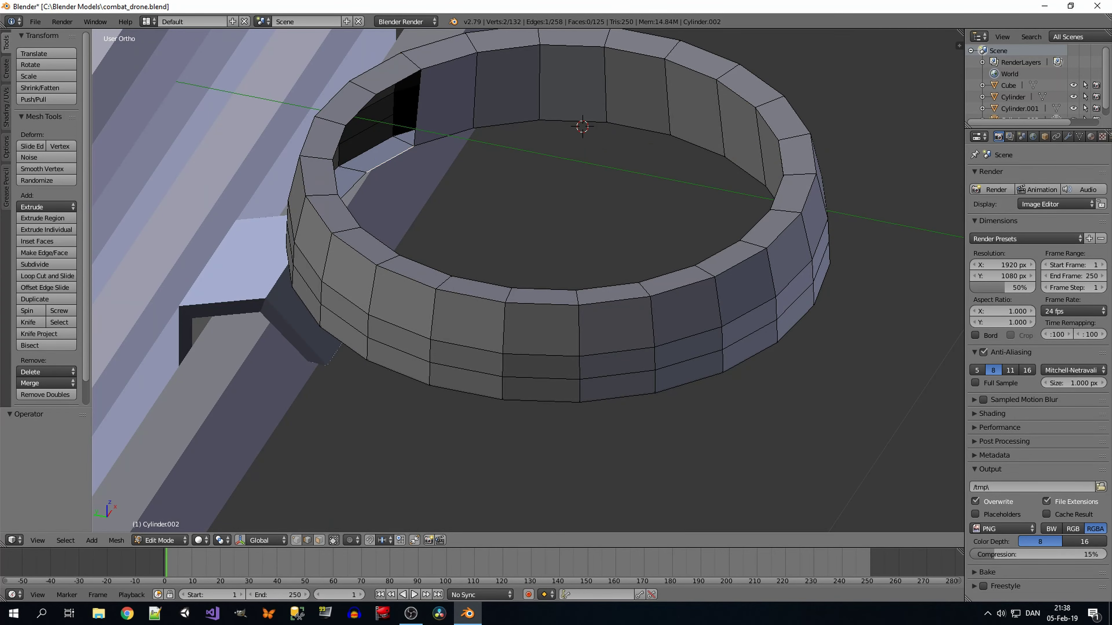
key(f)
key(f)
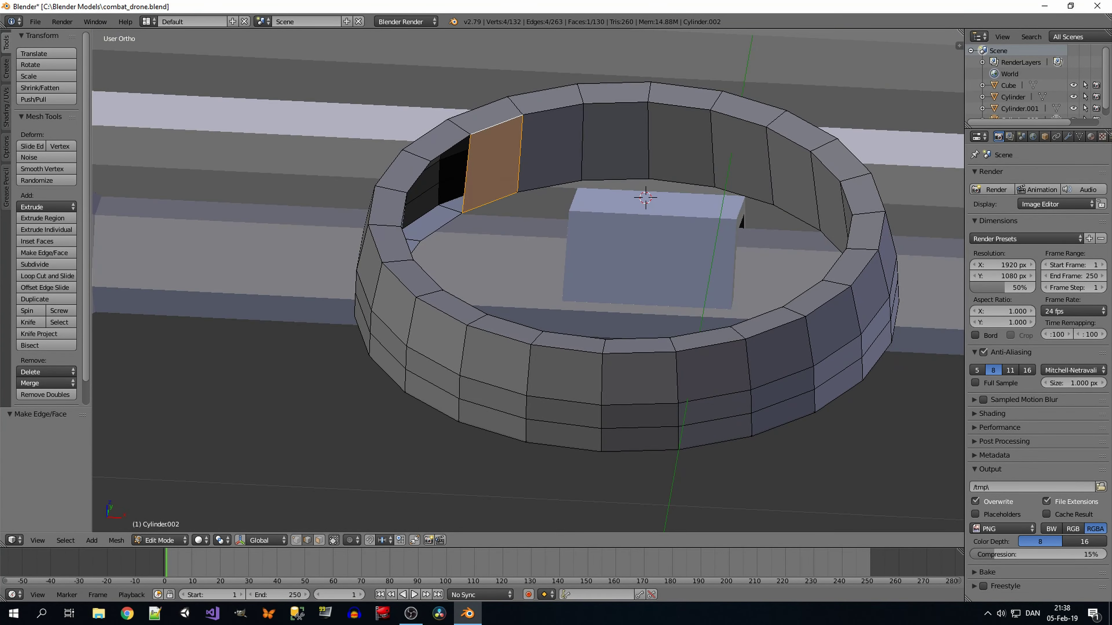
key(f)
key(f)
key(a)
Step: Add a 22-vertex cylinder and rotate it 90° about X
key(shift+a)
key(KP_3)
key(r)
Step: Shrink the cylinder to 0.0948 scale into a thin rod and extrude its end toward the ring
key(s)
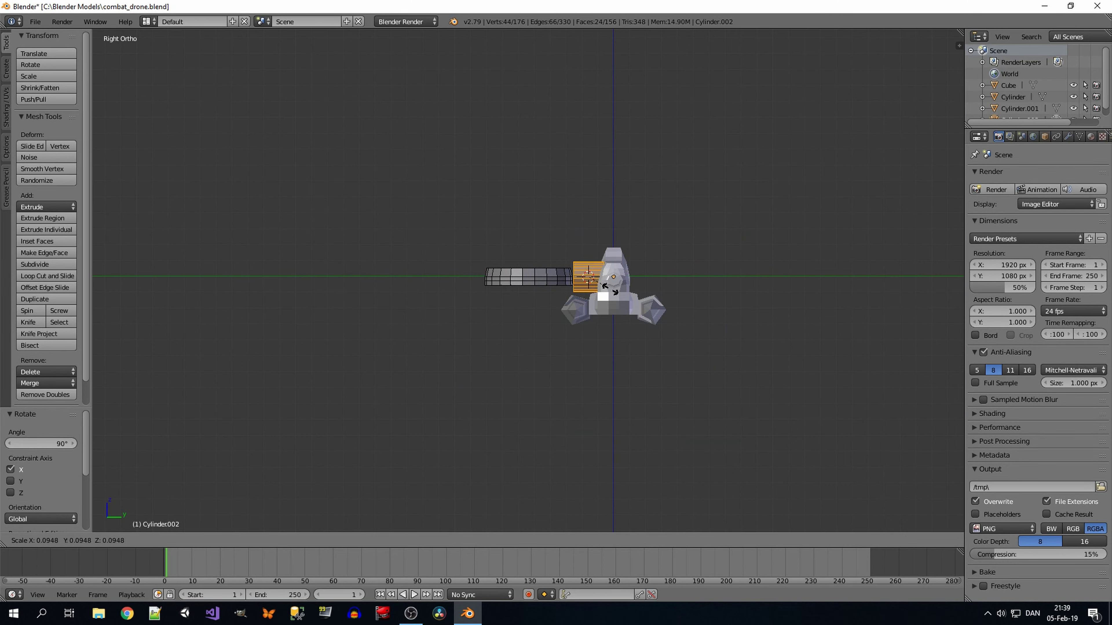
key(Return)
scroll(528, 280, up, 3)
key(a)
key(a)
key(z)
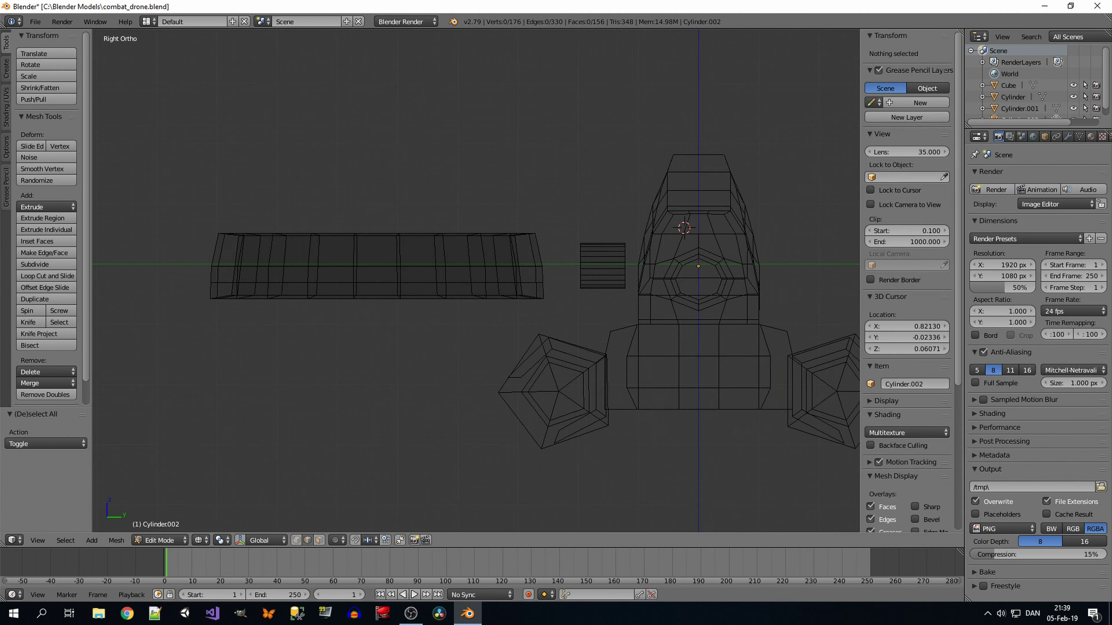
scroll(528, 280, up, 2)
shift+middle_drag(798, 263, 473, 259)
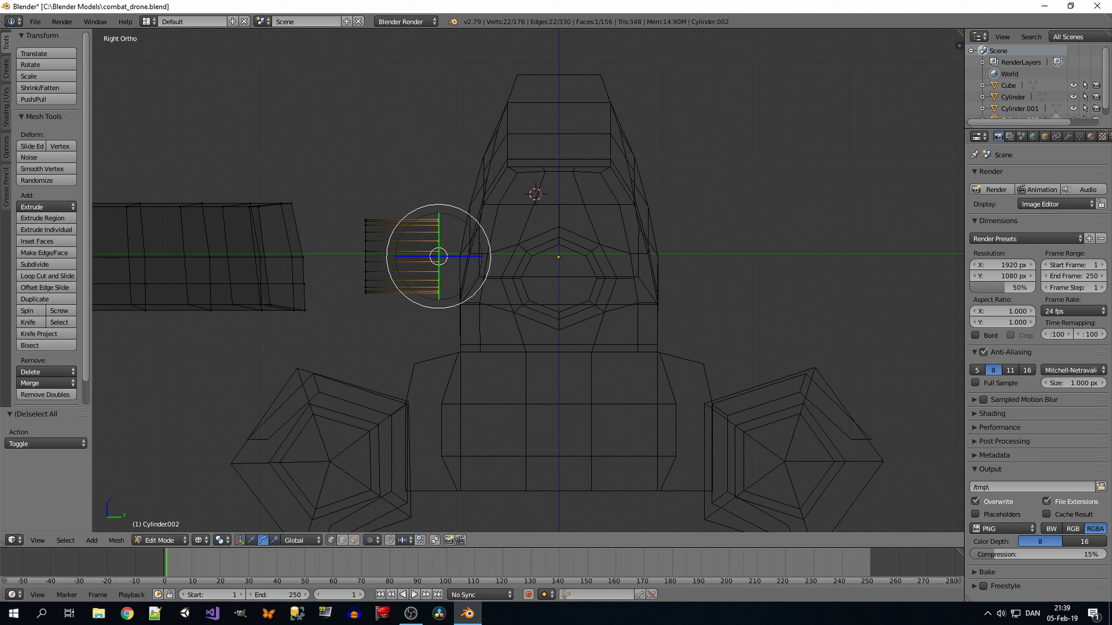
key(e)
key(Return)
scroll(528, 280, down, 3)
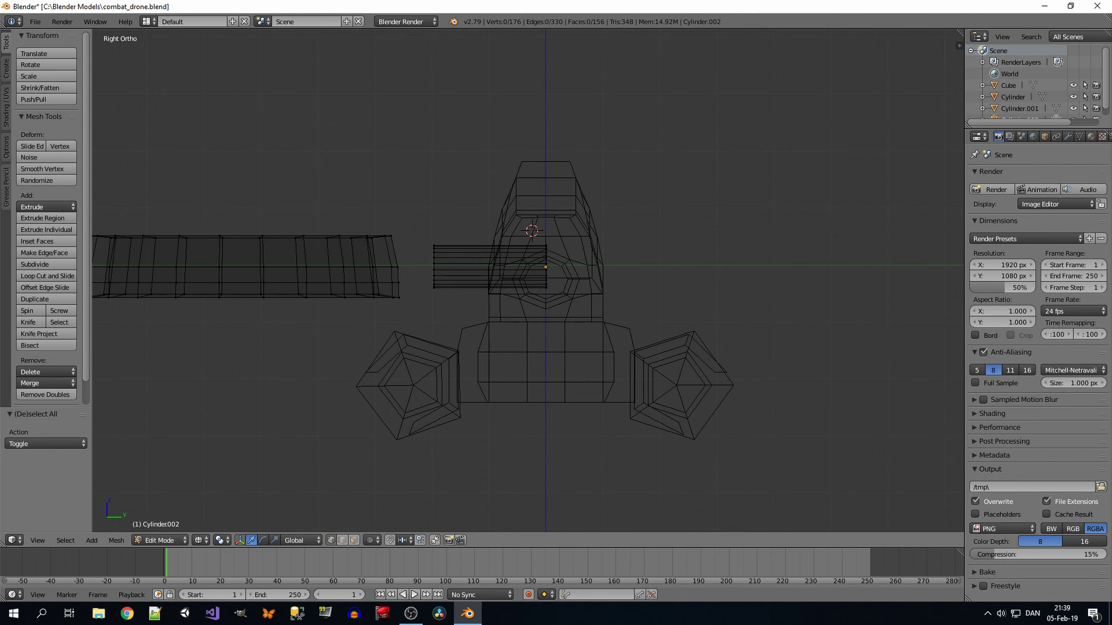
Step: Box-select the hover ring and slide it over to meet the rod
key(b)
drag(124, 201, 423, 316)
drag(314, 271, 367, 271)
key(a)
key(a)
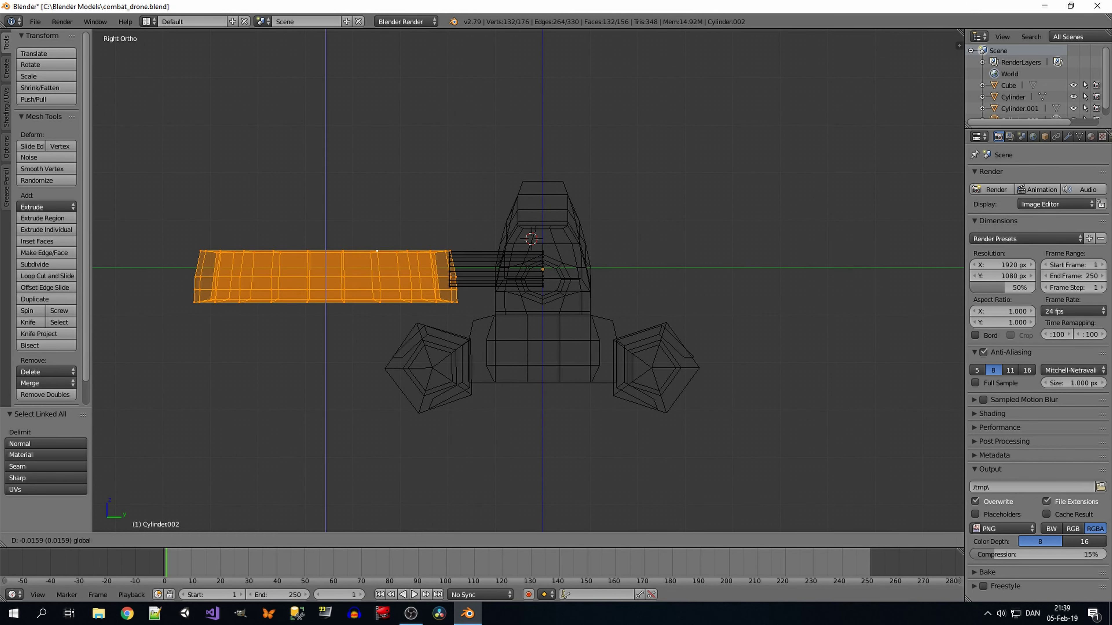
Step: Select the connected ring geometry and raise it 0.005 along Z to meet the strut
key(a)
key(z)
middle_drag(528, 280, 482, 333)
scroll(527, 280, up, 3)
key(ctrl+l)
mouse_move(528, 281)
middle_down()
mouse_move(481, 262)
mouse_move(503, 246)
mouse_move(464, 280)
mouse_move(473, 306)
middle_up()
key(KP_3)
key(ctrl+l)
key(g)
key(z)
key(Return)
key(a)
Step: Select the whole hover ring, rotate it into position, then clear the selection
middle_drag(528, 281, 481, 263)
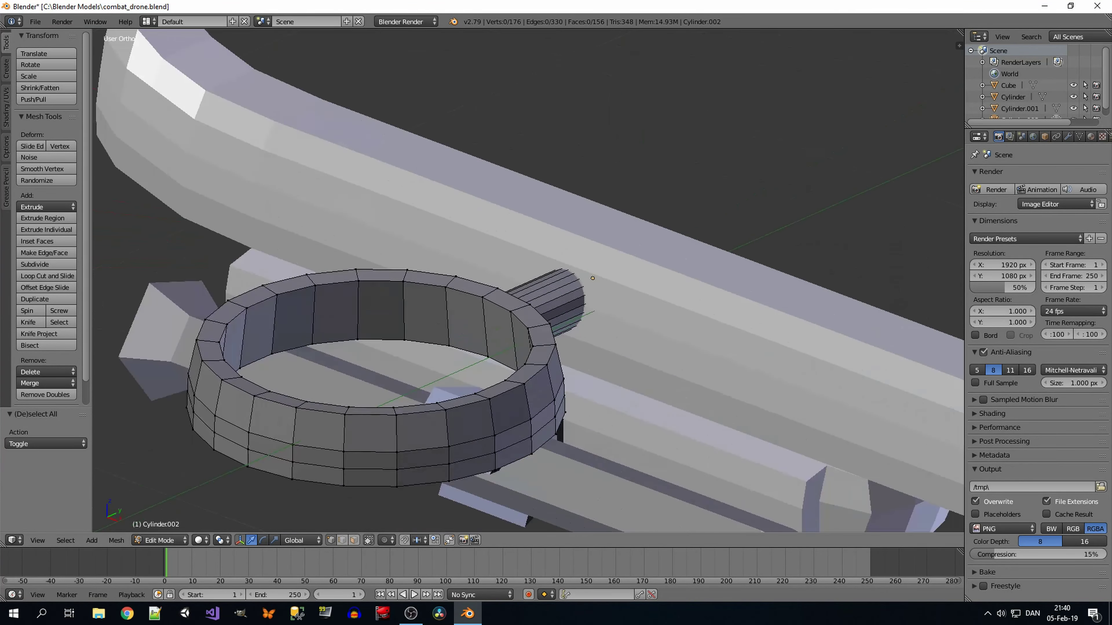
key(KP_7)
scroll(528, 280, down, 2)
shift+middle_drag(860, 404, 861, 375)
key(ctrl+l)
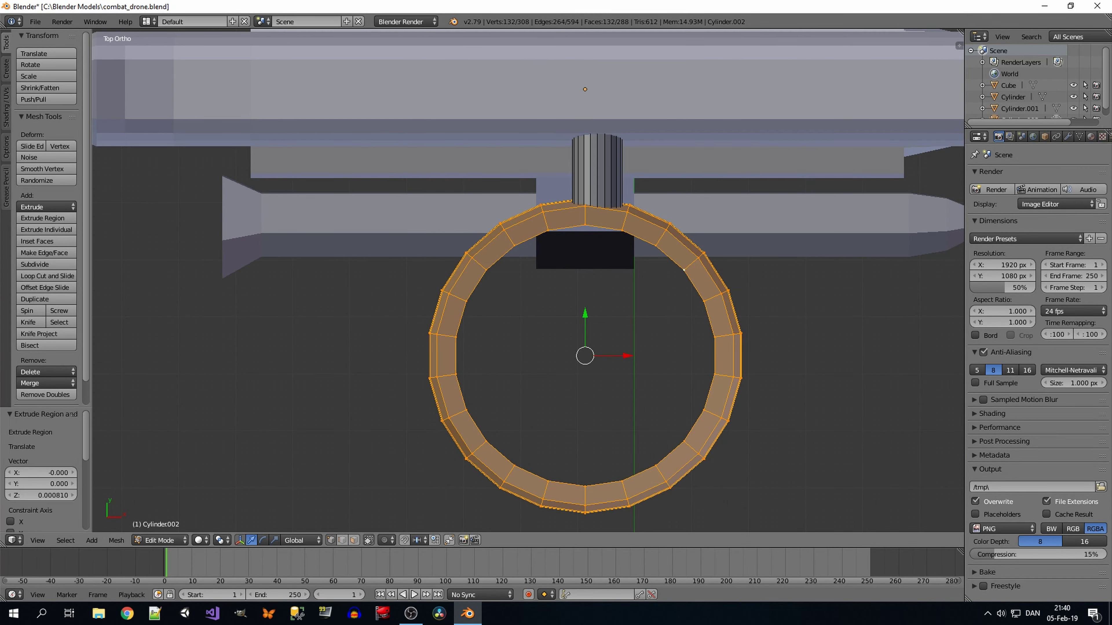
key(r)
key(Return)
key(a)
key(a)
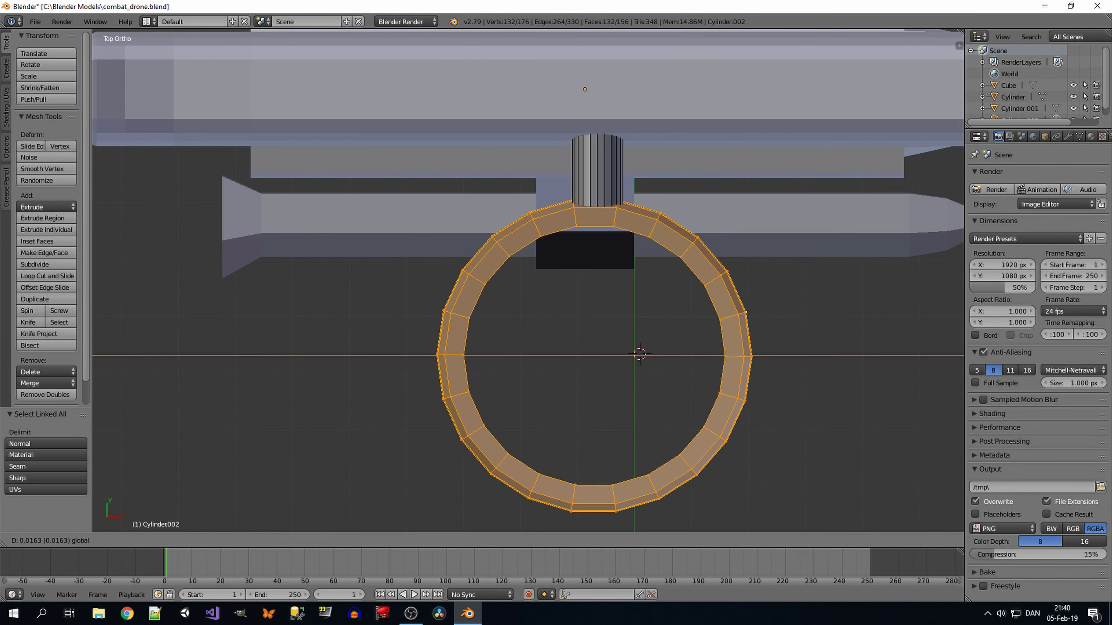
key(a)
Step: Select one face on the ring's inner wall and extrude it
middle_drag(861, 375, 744, 306)
right_click(556, 239)
scroll(600, 281, up, 3)
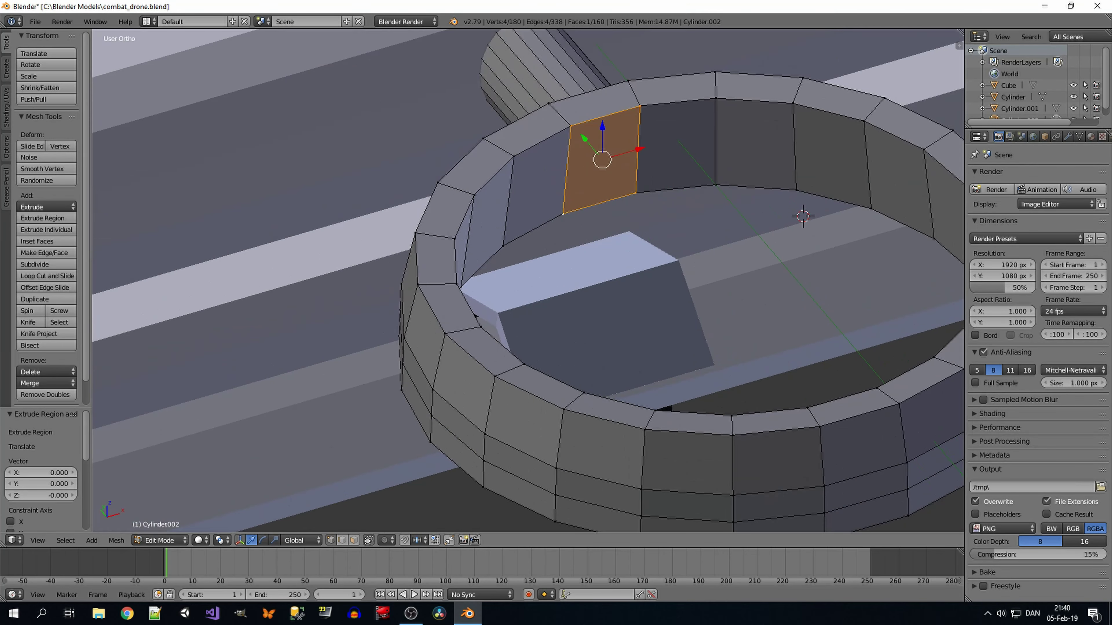
key(e)
mouse_move(525, 280)
middle_down()
mouse_move(569, 307)
mouse_move(504, 263)
mouse_move(481, 263)
middle_up()
scroll(525, 280, up, 3)
Step: Adjust the extruded vertices, then extrude the face −0.132 along Y toward the ring's centre
shift+right_click(670, 161)
scroll(526, 280, up, 3)
key(g)
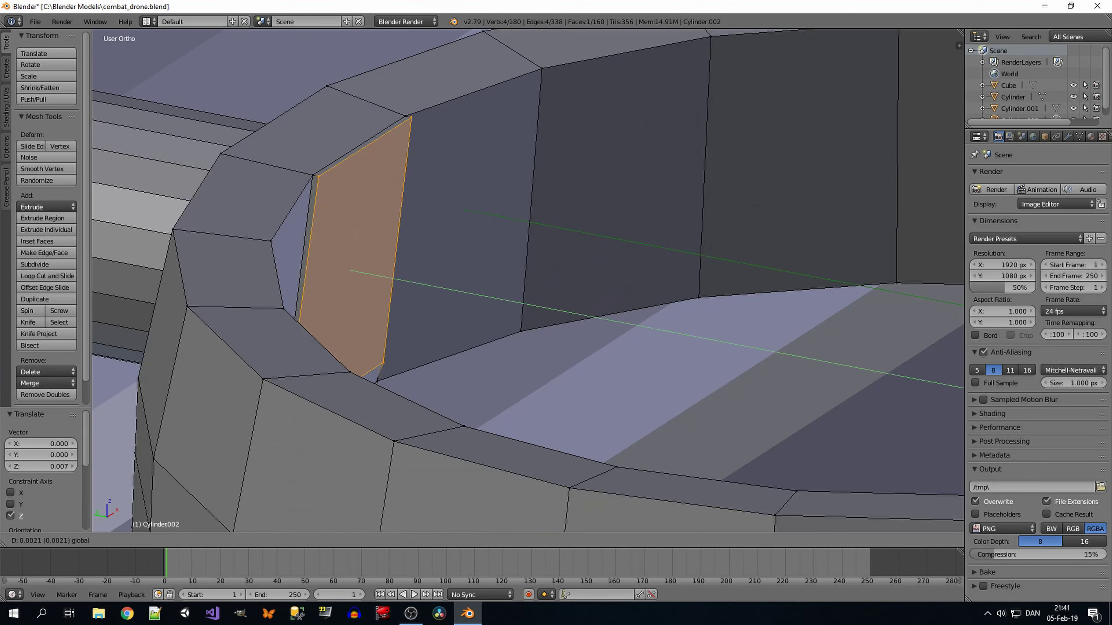
key(Return)
key(KP_7)
key(z)
scroll(547, 280, down, 5)
key(e)
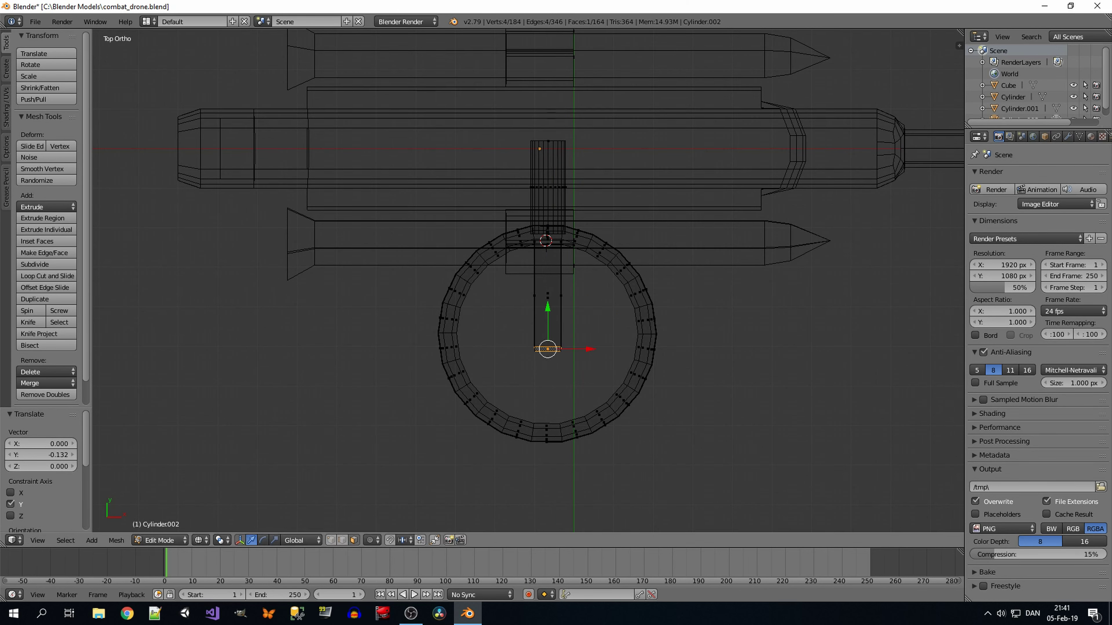
scroll(547, 306, up, 5)
key(KP_3)
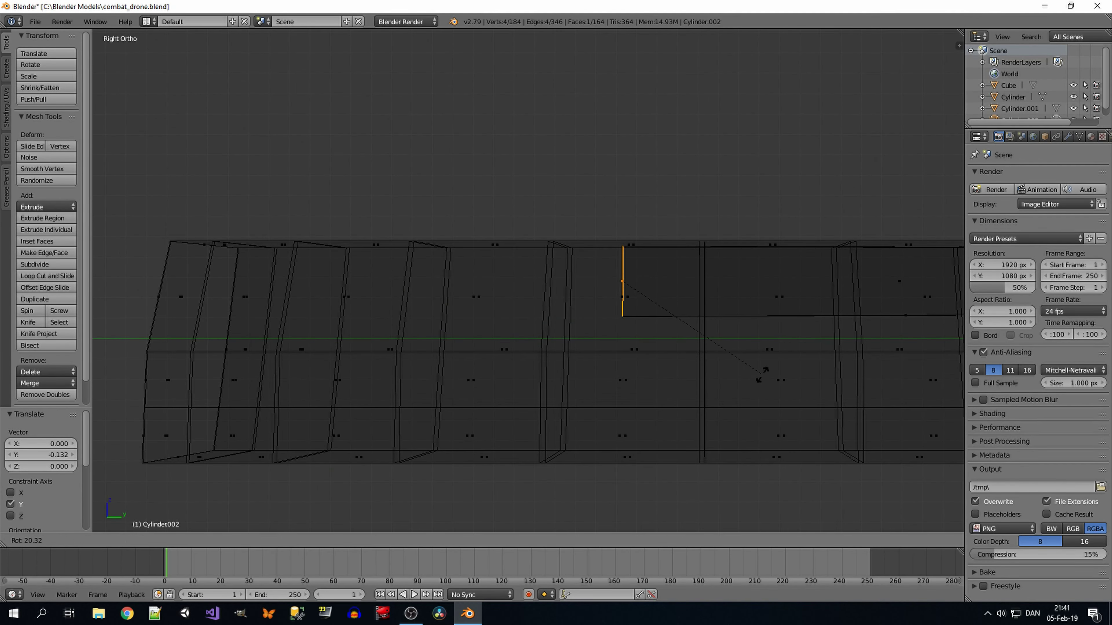
key(Escape)
scroll(711, 188, up, 3)
key(a)
key(w)
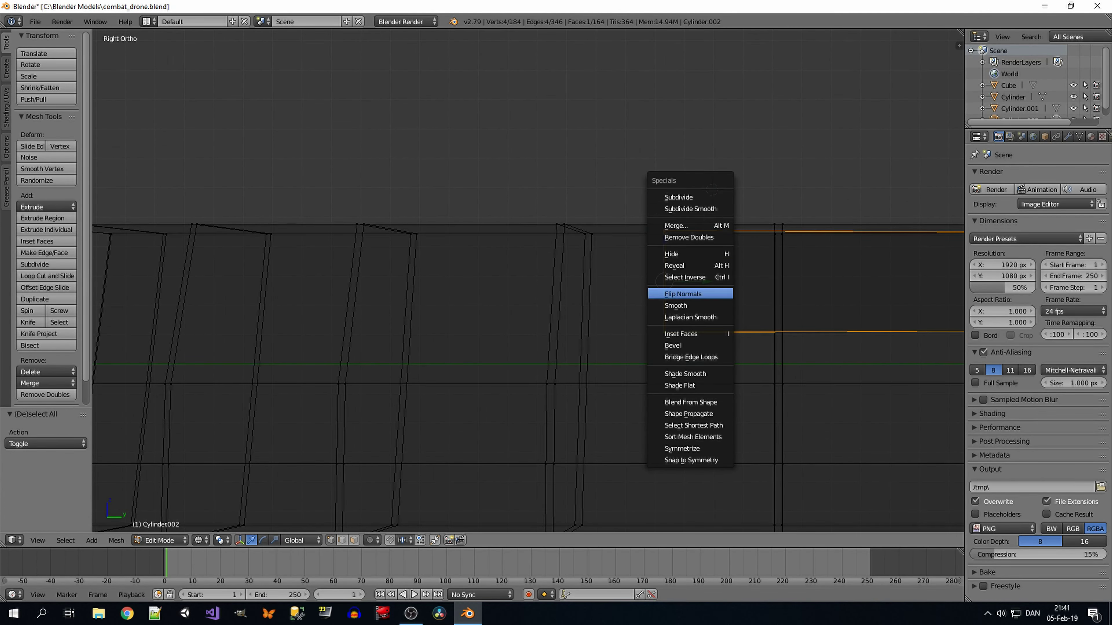
key(Escape)
middle_drag(681, 266, 569, 219)
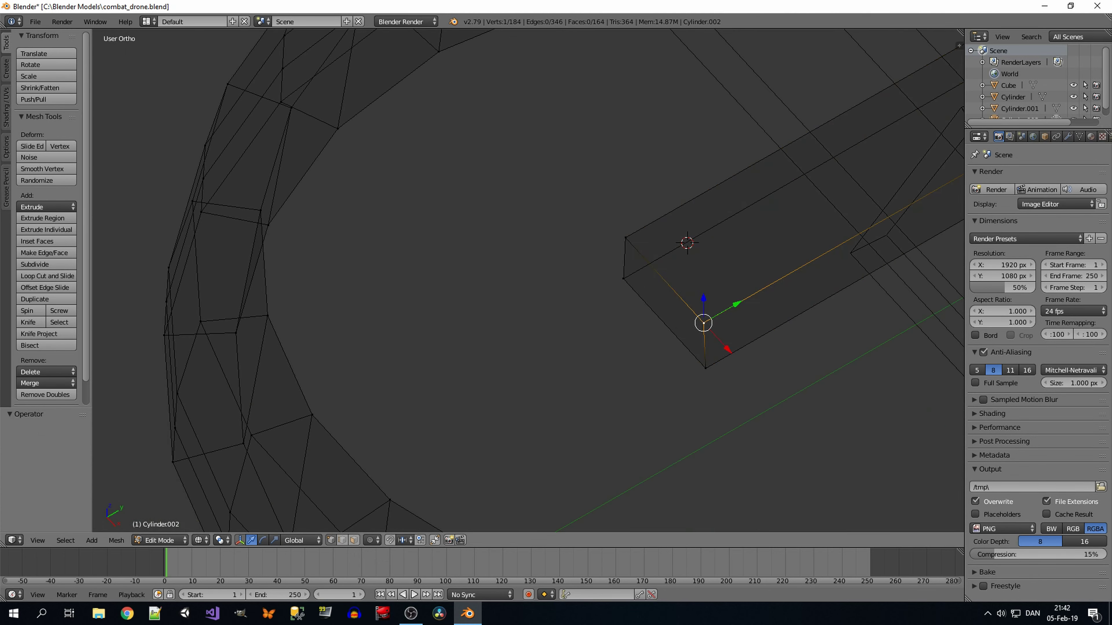
right_click(788, 274)
key(w)
key(Escape)
key(w)
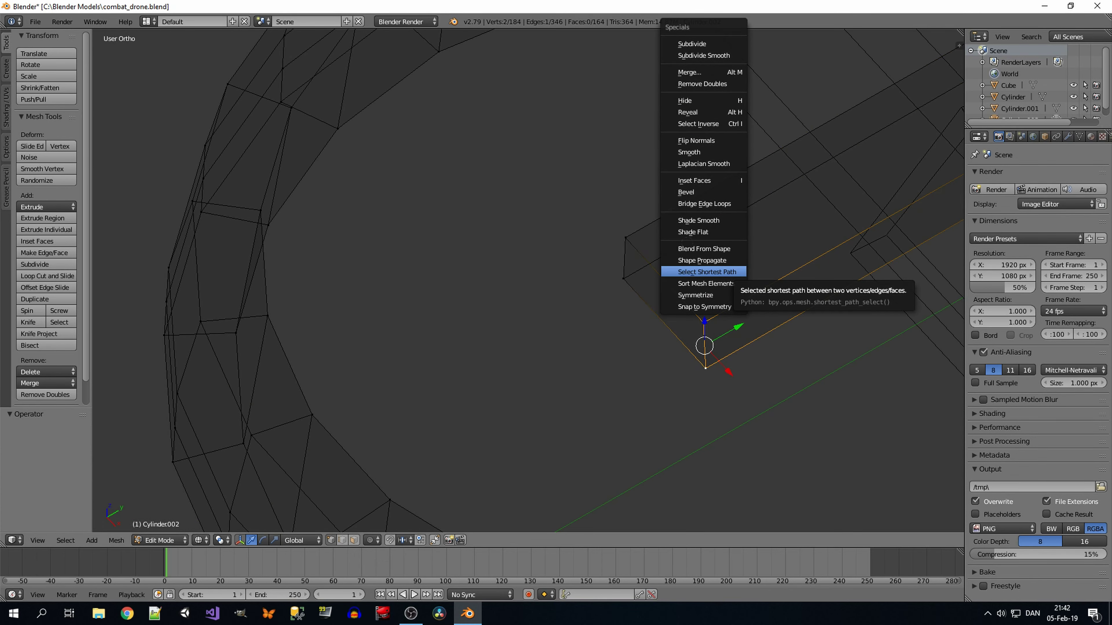
key(Escape)
key(KP_3)
key(KP_7)
key(ctrl+r)
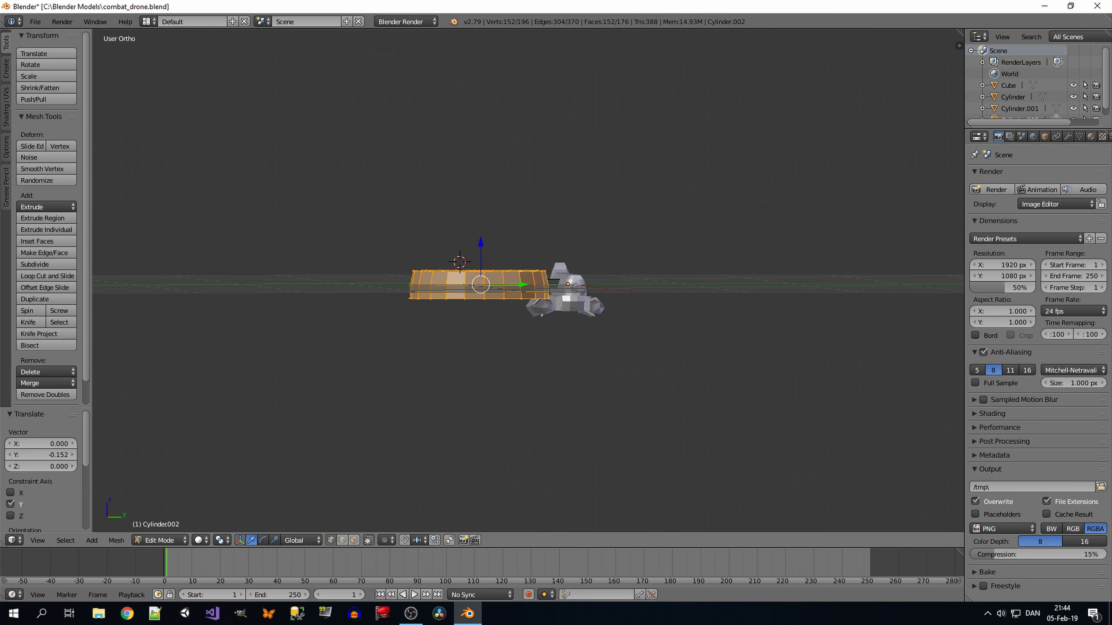
Step: Select all of the ring's linked geometry and move it into place
key(KP_3)
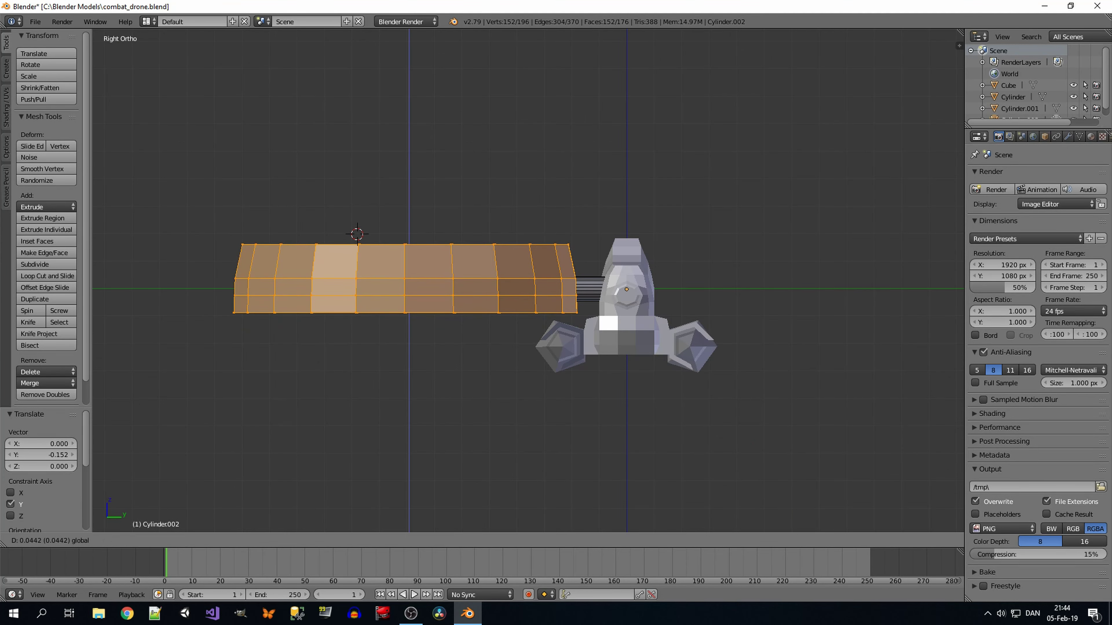
right_click(575, 296)
key(ctrl+l)
key(z)
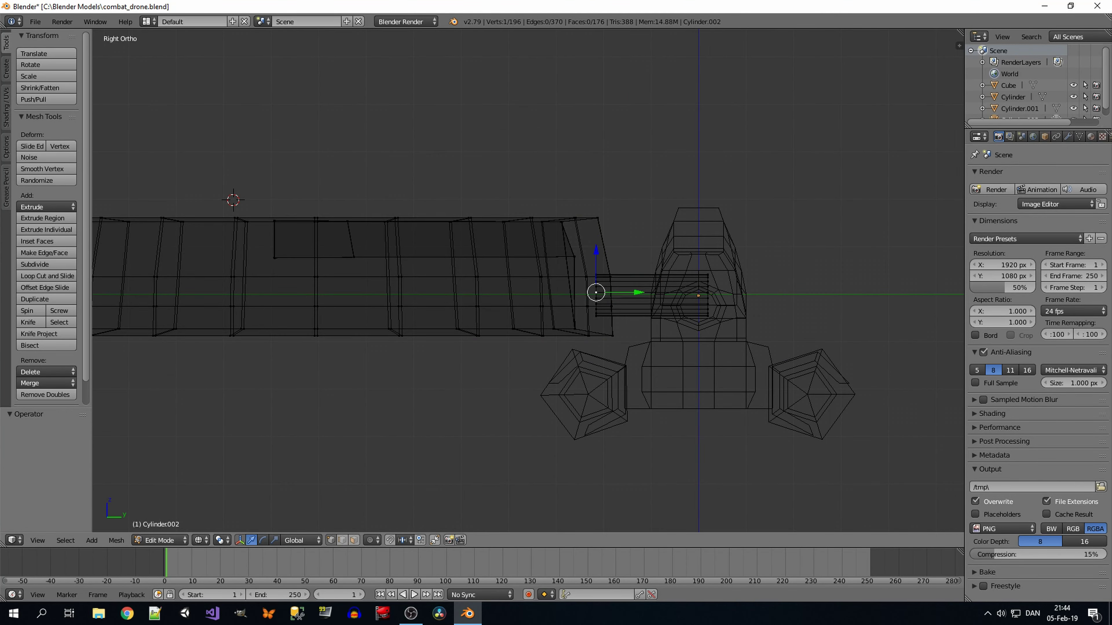
key(KP_7)
key(z)
key(KP_3)
key(g)
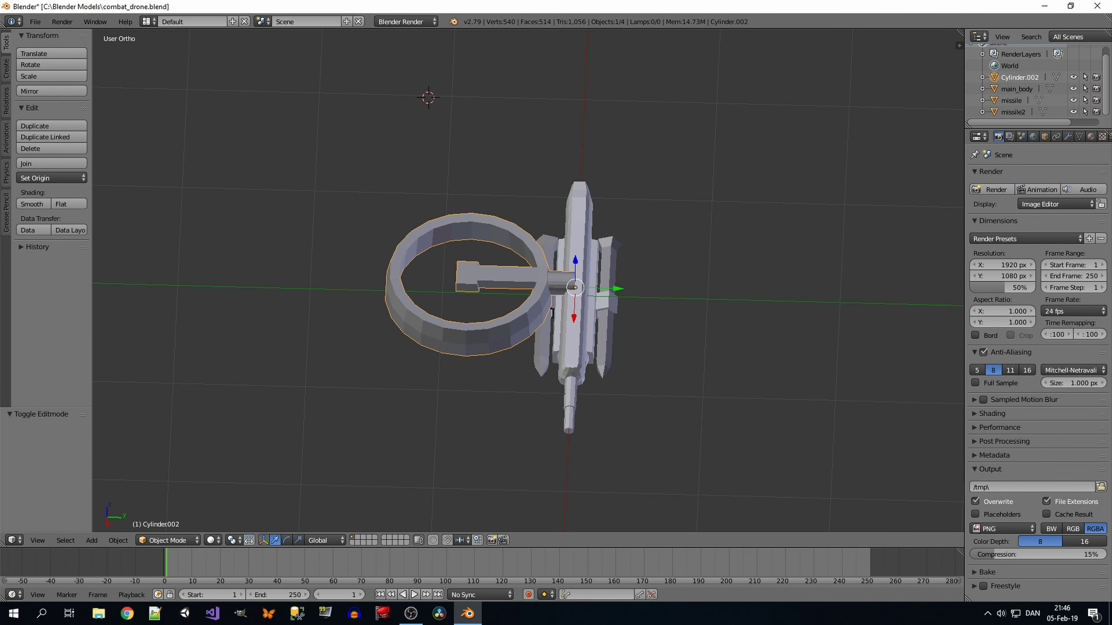
Step: Rename the ring object to hover_cover
scroll(528, 280, up, 2)
text(hover_co)
key(Return)
key(KP_3)
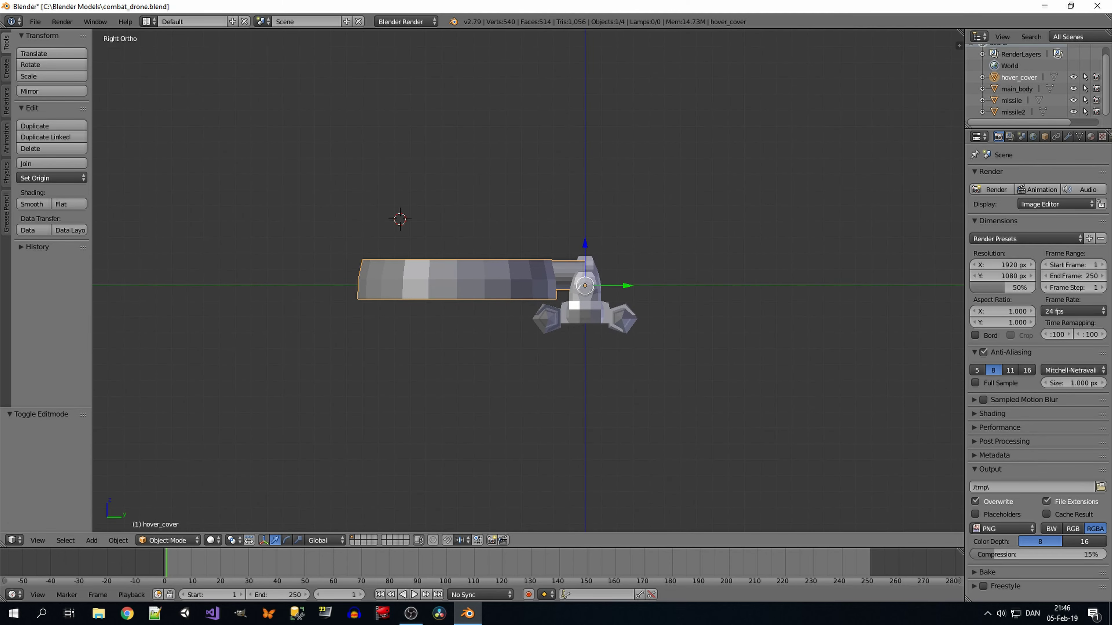
Step: Duplicate the ring as hover_cover.001 and mirror it to the opposite side
key(shift+d)
click(656, 304)
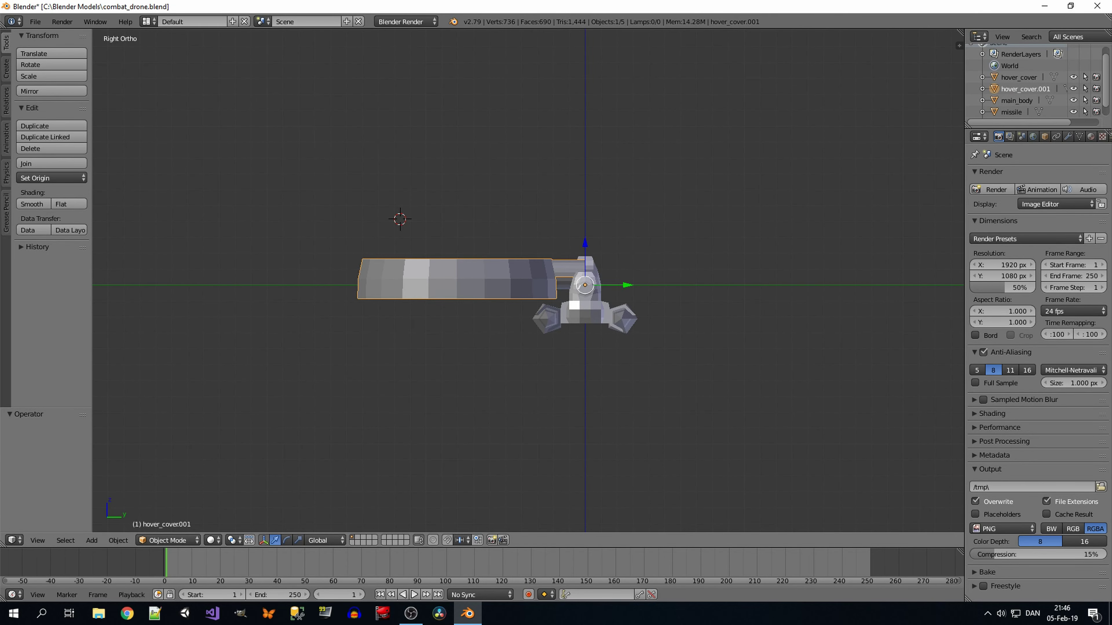
key(Escape)
key(a)
middle_drag(714, 301, 521, 161)
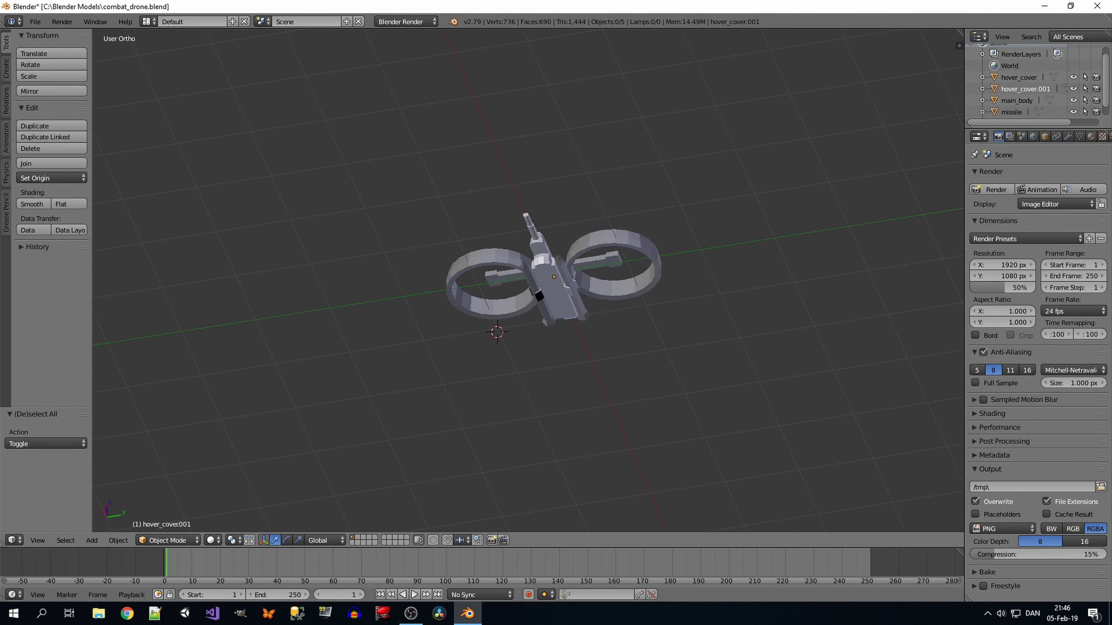
Step: Place the 3D cursor on the lower stem block and add a cylinder there
key(KP_7)
scroll(185, 456, up, 6)
click(539, 383)
click(91, 540)
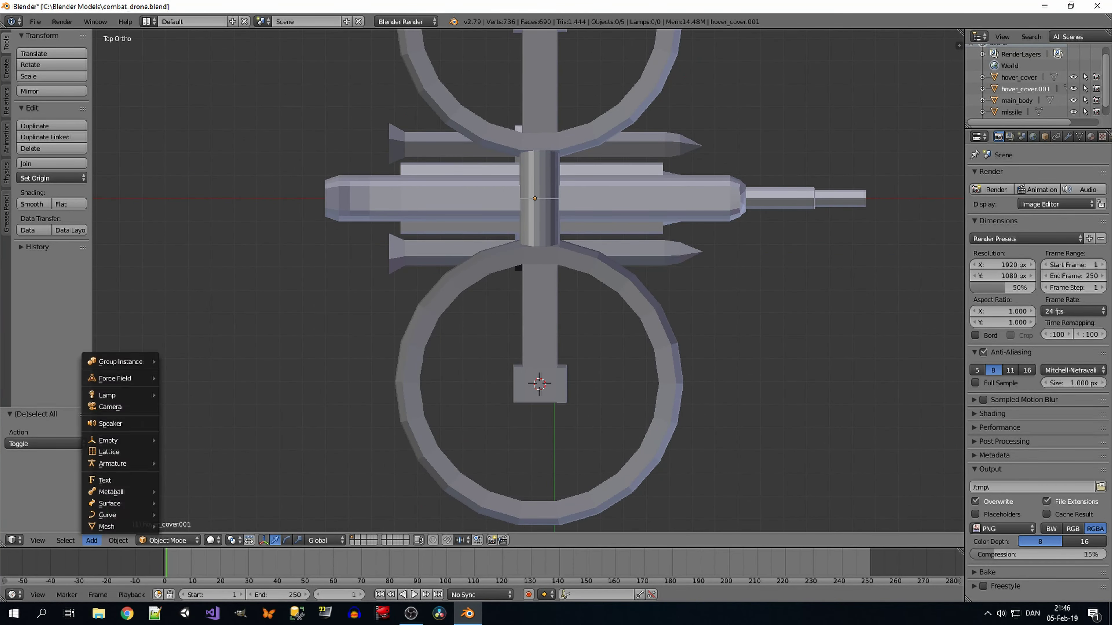
click(92, 540)
click(188, 474)
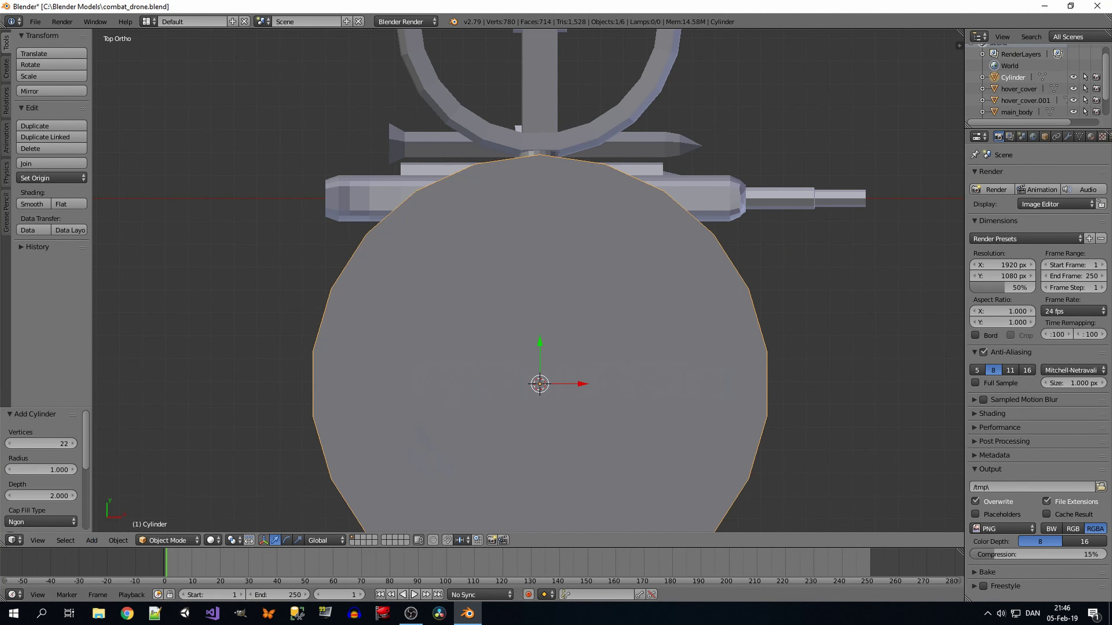
scroll(543, 374, down, 3)
scroll(543, 375, up, 2)
Step: Scale the cylinder down and raise its mesh 0.914 along Z above the stem
key(s)
click(635, 387)
key(Tab)
key(g)
key(z)
scroll(570, 268, up, 3)
scroll(570, 269, up, 2)
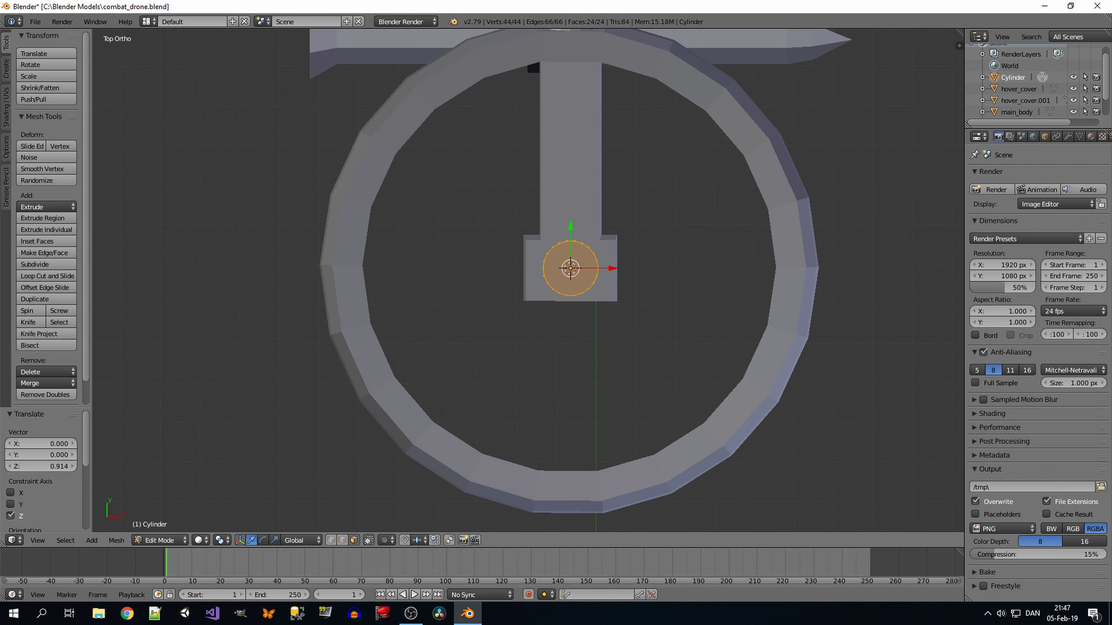
Step: Add a small cube beside the hub and stretch it along Y
key(a)
click(91, 540)
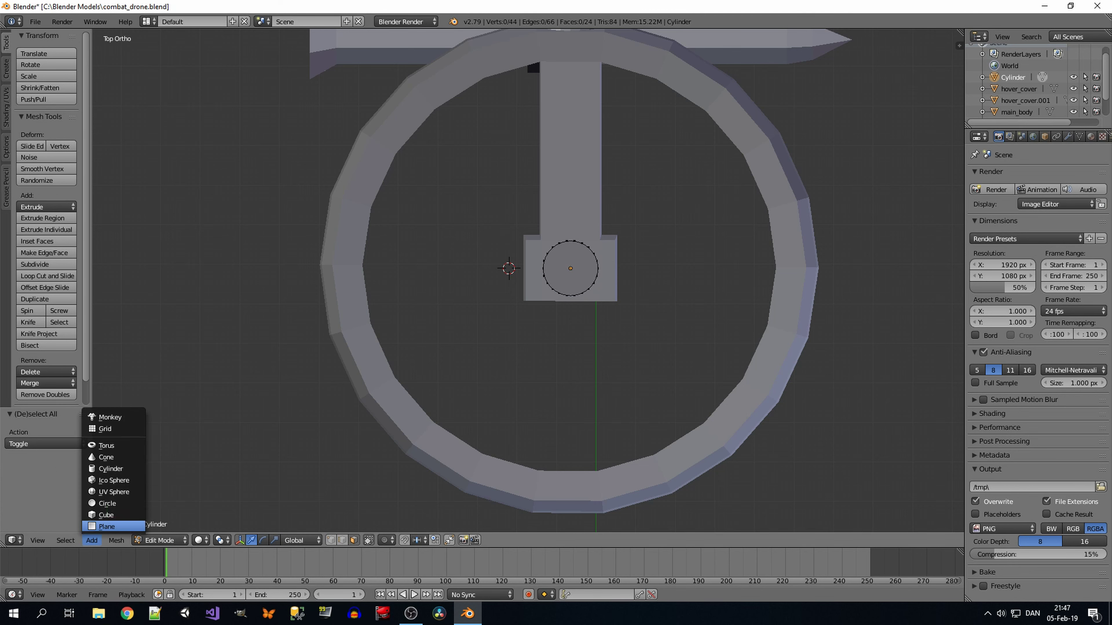
click(106, 515)
key(s)
click(536, 275)
key(a)
key(z)
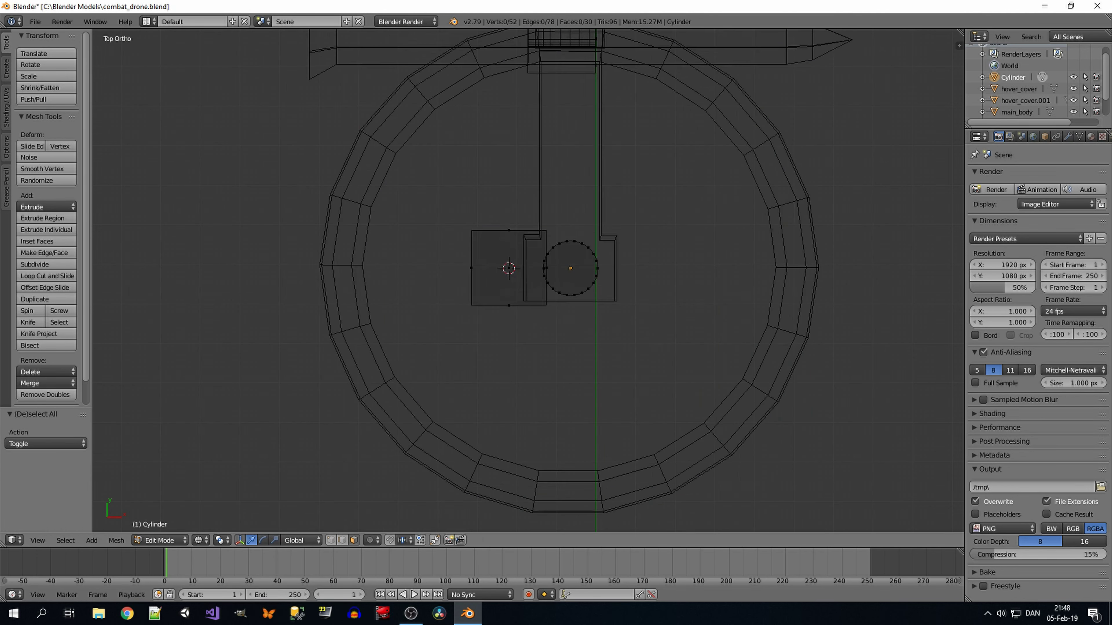
click(880, 363)
Step: Move the blade's outer face along X, then extrude and widen its tip
key(g)
key(x)
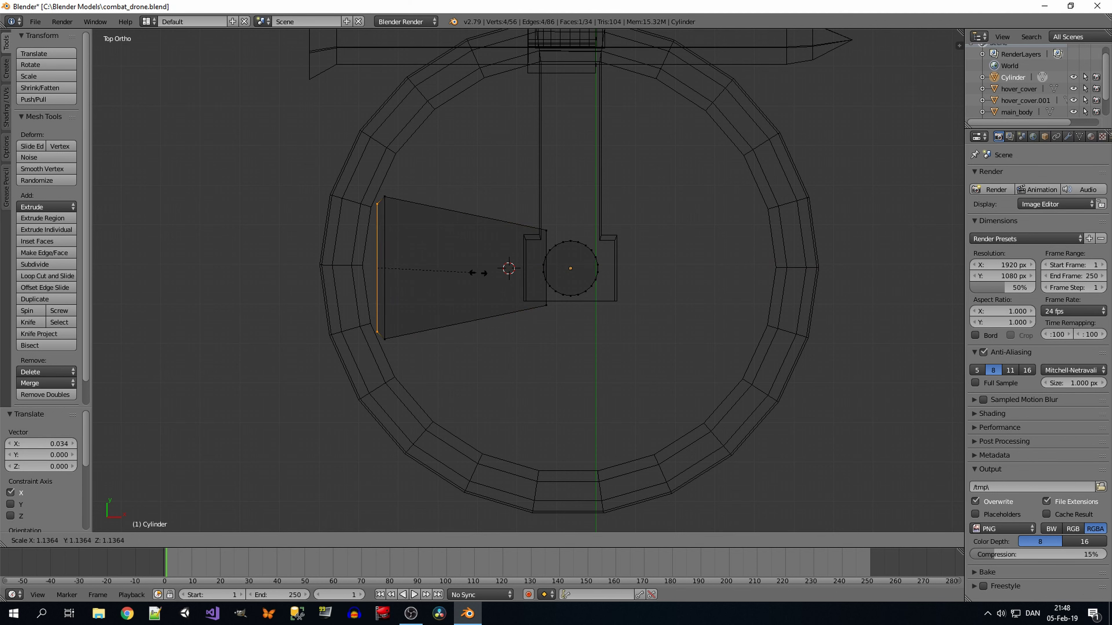
key(e)
key(Return)
key(a)
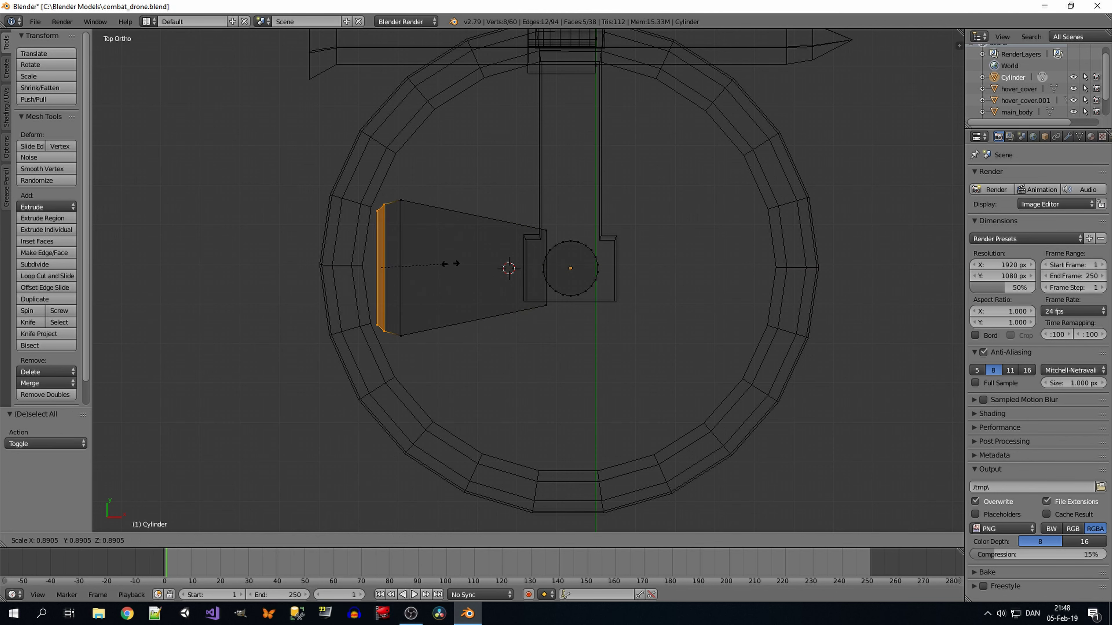
click(451, 264)
Step: Add a loop cut across the blade and slide it along X
key(Escape)
key(ctrl+z)
key(ctrl+r)
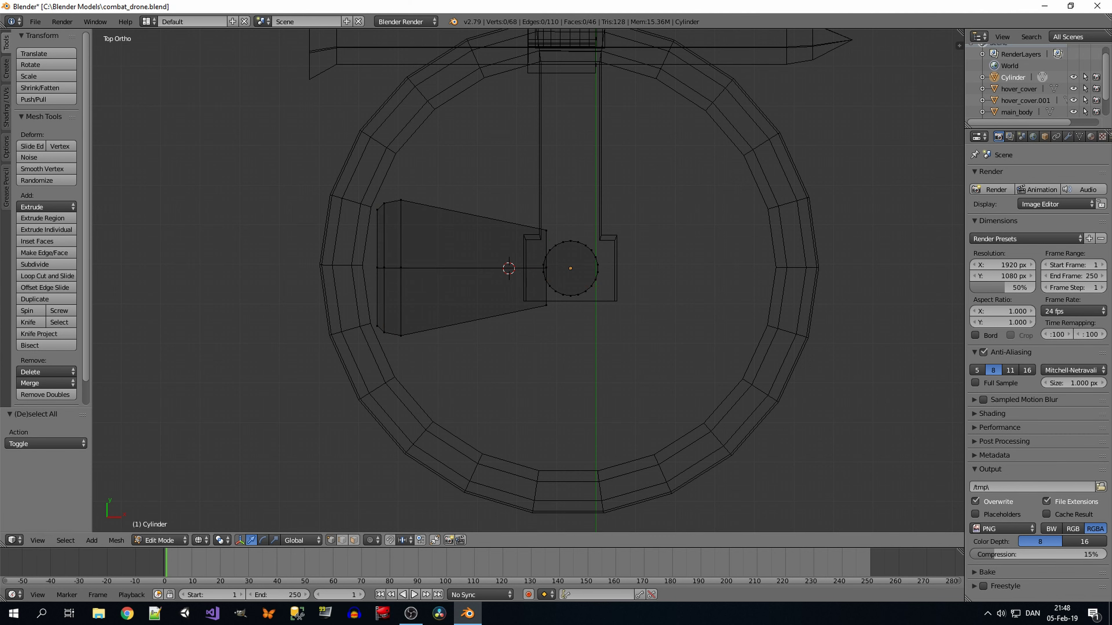
scroll(528, 280, up, 1)
key(g)
key(x)
key(Return)
key(a)
Step: Box-select the blade's inner end and narrow the root along Y
key(b)
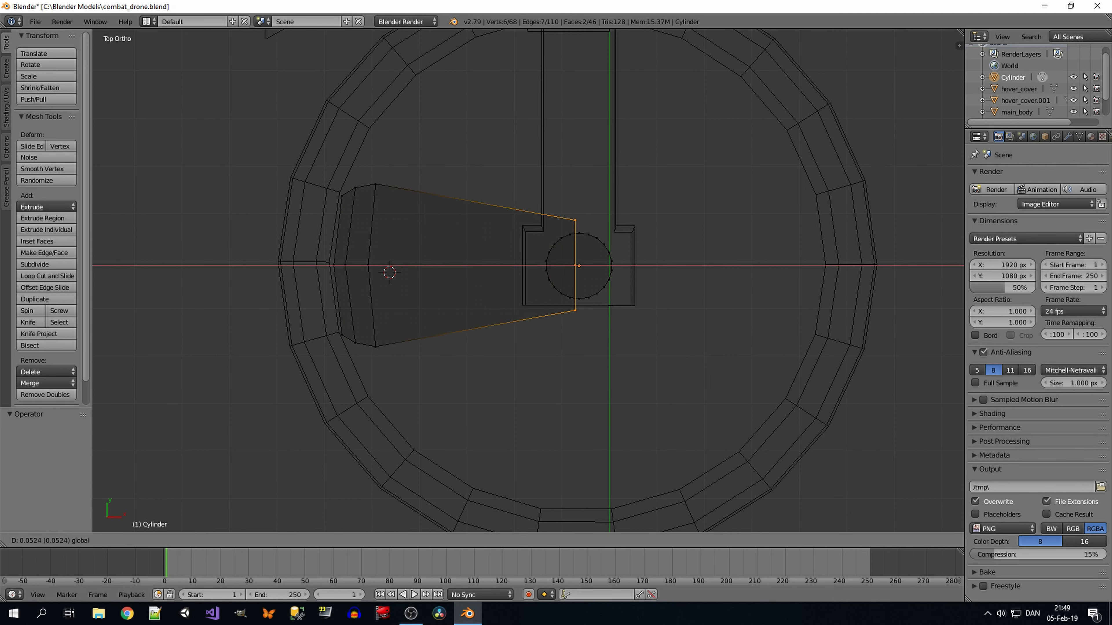
key(Return)
key(s)
key(y)
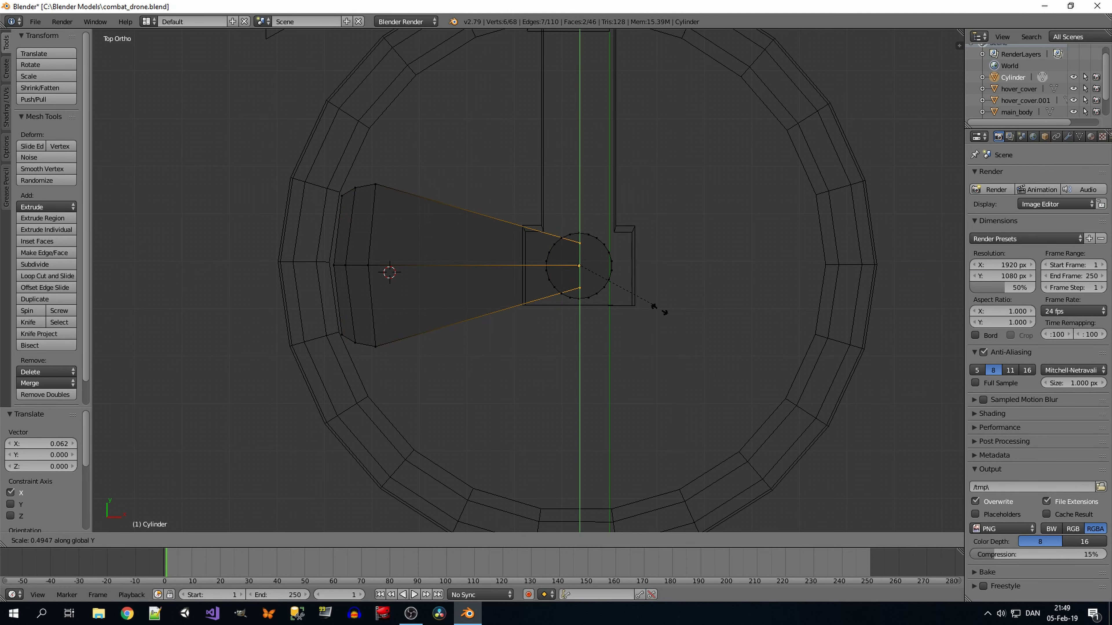
key(Return)
Step: Flatten the whole blade vertically along Z
key(ctrl+l)
key(KP_1)
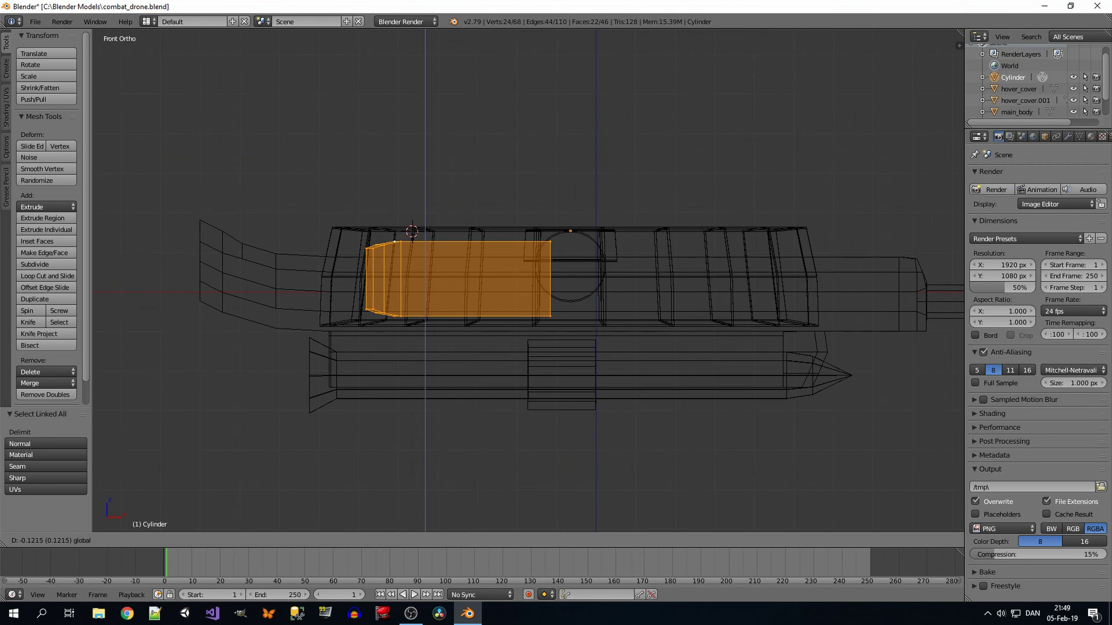
key(g)
key(z)
key(Return)
key(z)
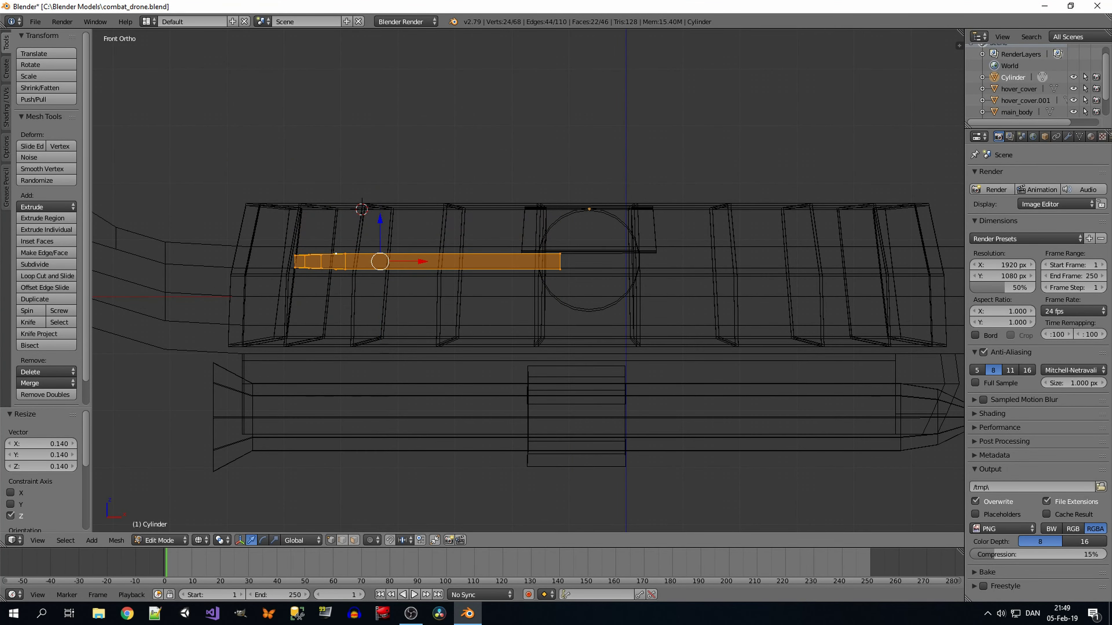
key(z)
Step: Raise the blade along Z to the hub's height
key(KP_1)
scroll(528, 280, down, 3)
key(g)
key(z)
key(Return)
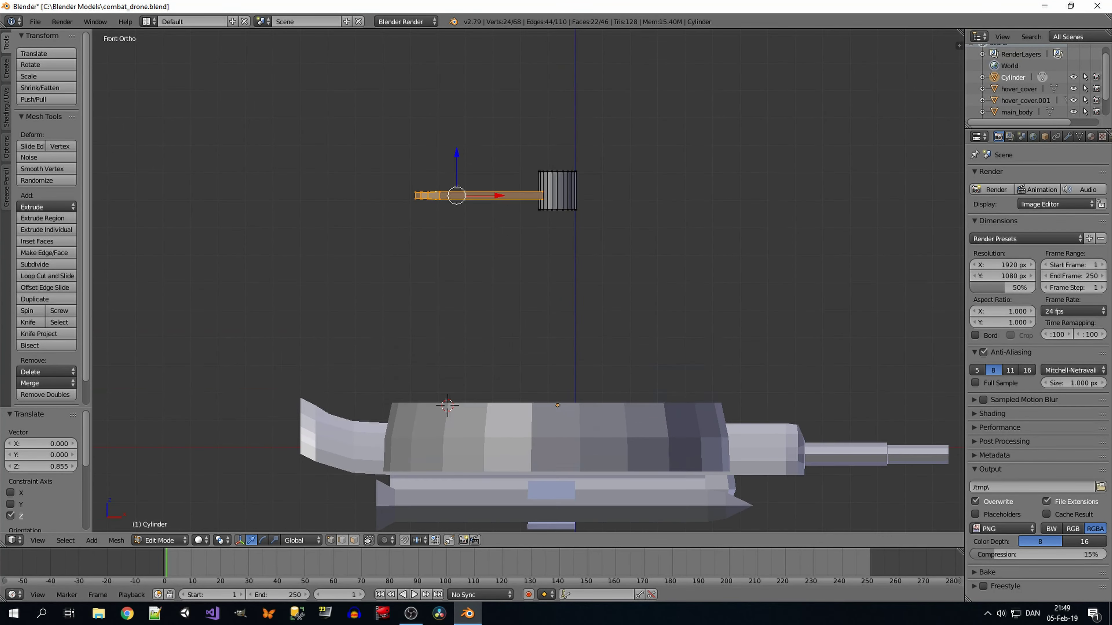
scroll(528, 281, up, 3)
key(a)
key(z)
Step: Stretch the blade root vertically and tilt the blade slightly
key(b)
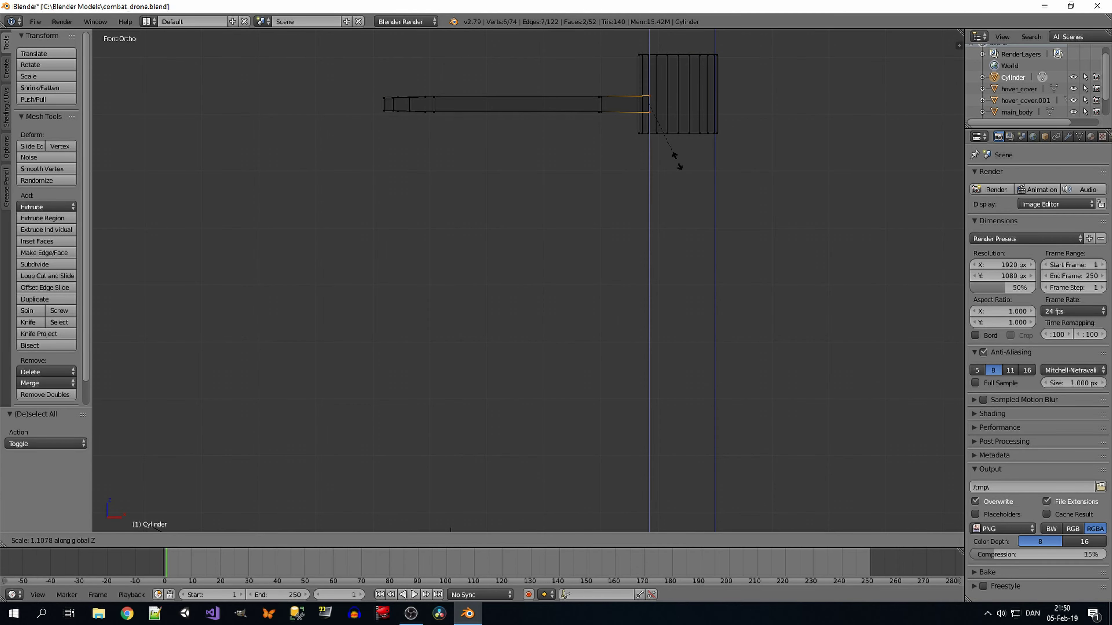
click(674, 156)
key(ctrl+l)
mouse_move(674, 155)
middle_down()
mouse_move(569, 219)
mouse_move(548, 197)
middle_up()
key(KP_3)
click(786, 162)
key(KP_1)
Step: Reselect the whole blade and nudge it slightly upward
key(b)
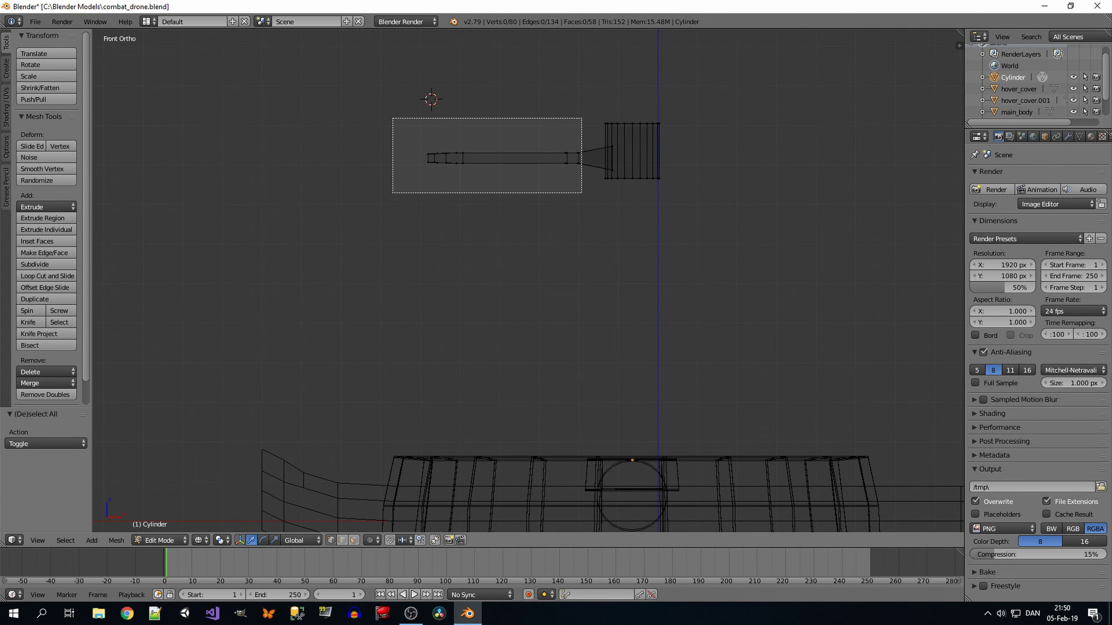
drag(392, 119, 581, 186)
key(ctrl+l)
key(KP_3)
mouse_move(547, 263)
middle_down()
mouse_move(525, 219)
mouse_move(547, 197)
middle_up()
scroll(525, 219, up, 5)
key(z)
scroll(525, 280, down, 3)
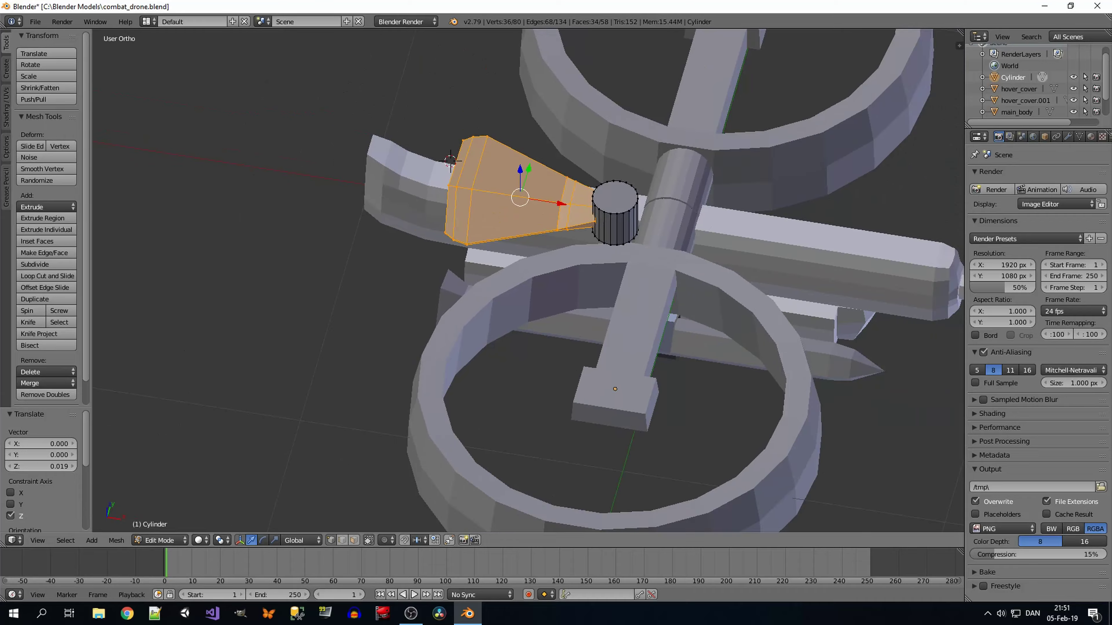
Step: Extrude the faces at the blade's end a short distance outward
middle_drag(525, 280, 482, 218)
key(z)
key(a)
right_click(471, 182)
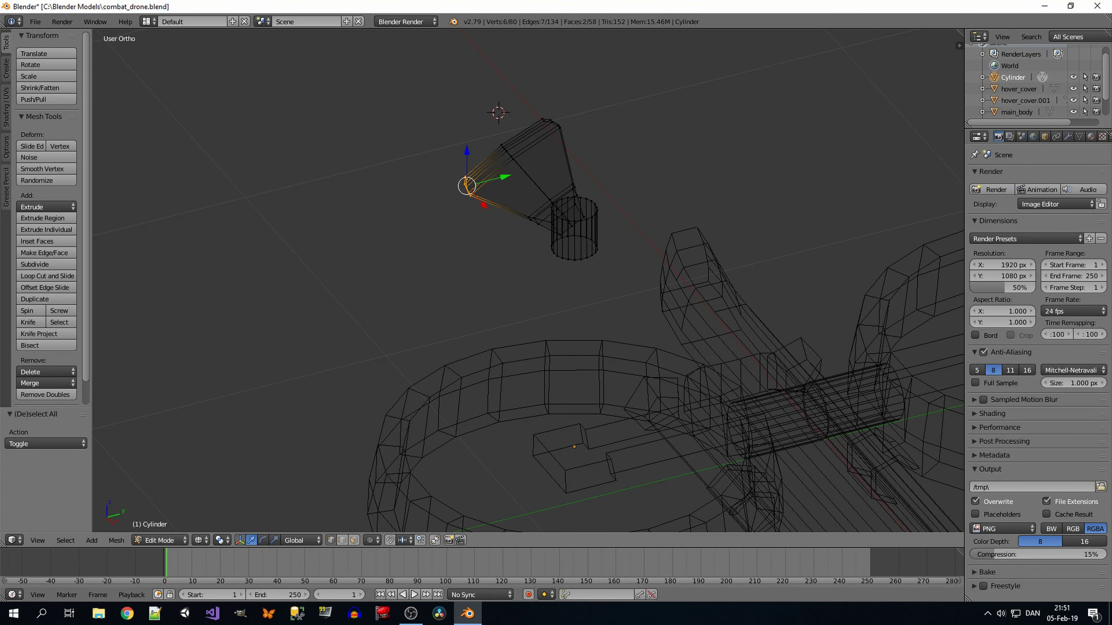
middle_drag(525, 280, 459, 218)
key(e)
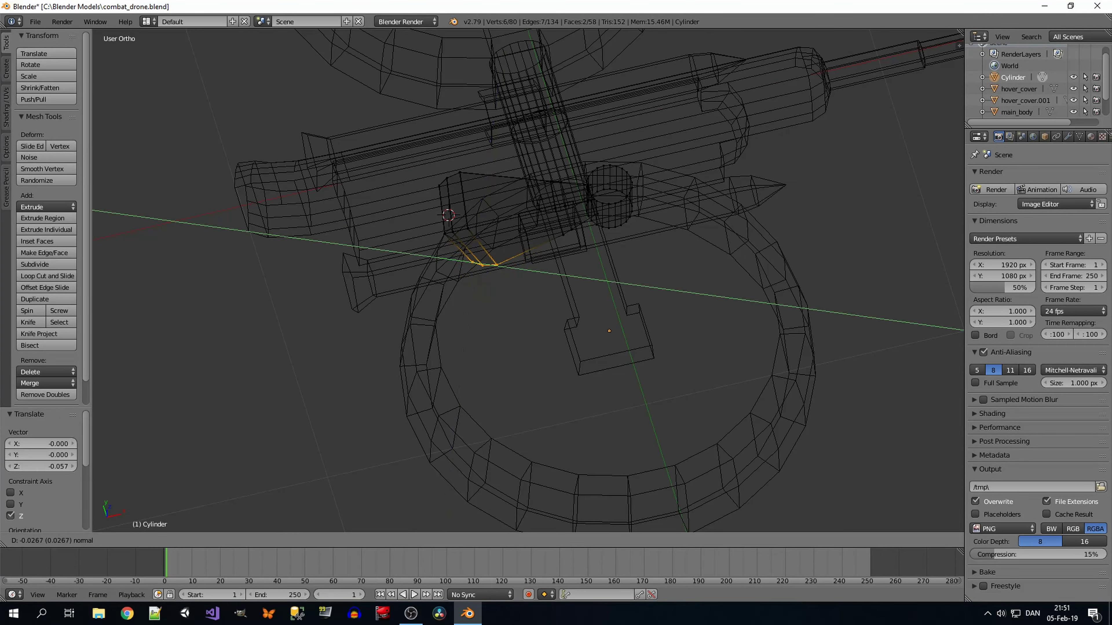
key(Return)
Step: Select the whole blade and view the rotor from directly above
middle_drag(526, 281, 481, 219)
key(z)
key(a)
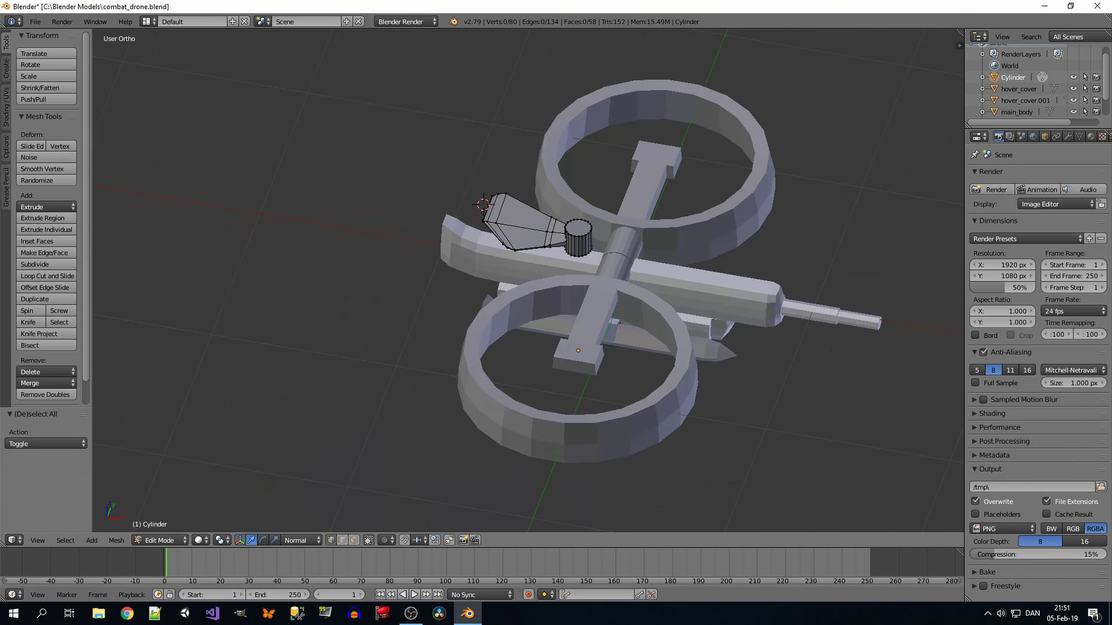
key(ctrl+l)
key(KP_7)
scroll(527, 280, up, 3)
click(302, 540)
Step: Duplicate the blade in global orientation and flip the copy to the opposite side of the hub
click(323, 524)
key(g)
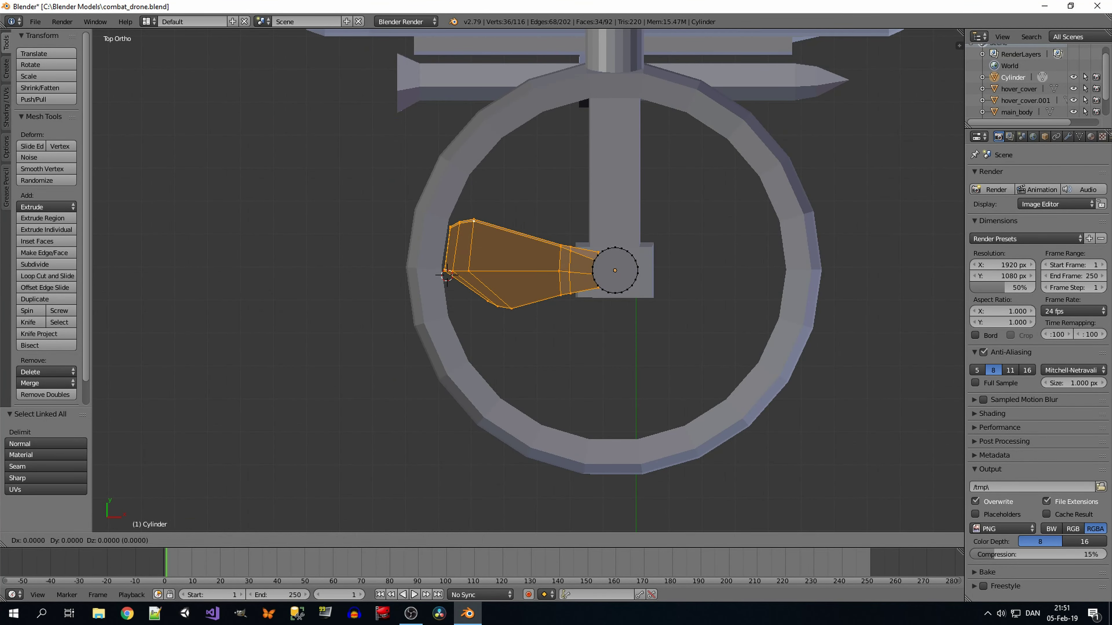
key(Escape)
key(s)
key(Return)
key(g)
key(x)
key(Return)
key(z)
middle_drag(730, 329, 613, 219)
Step: Check the copied blade from front and top views and settle it against the hub
key(KP_1)
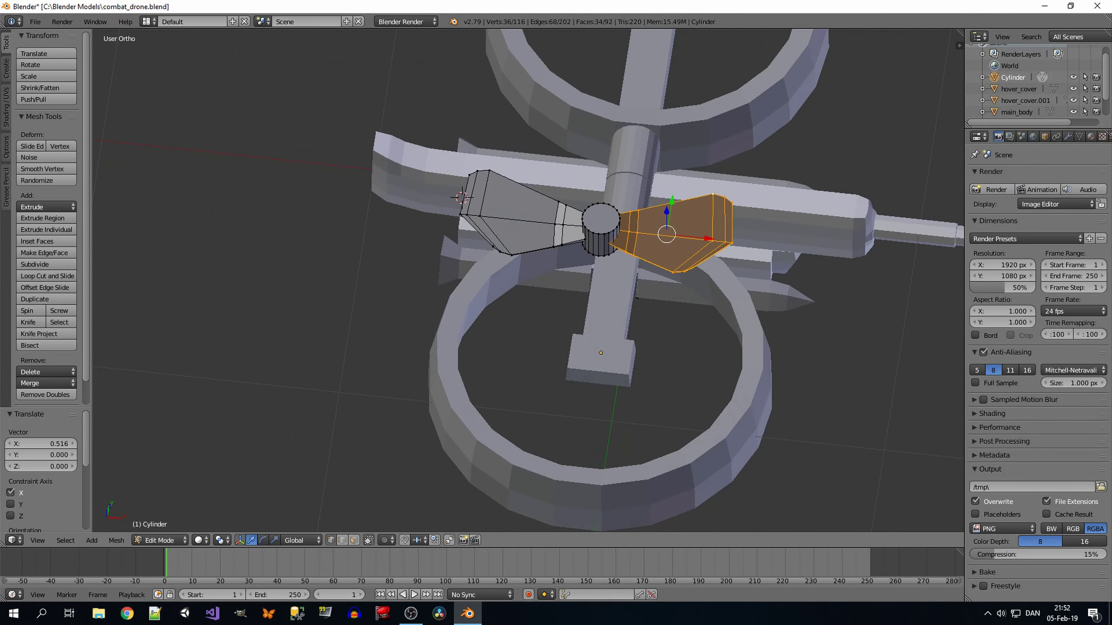
key(ctrl+z)
key(KP_7)
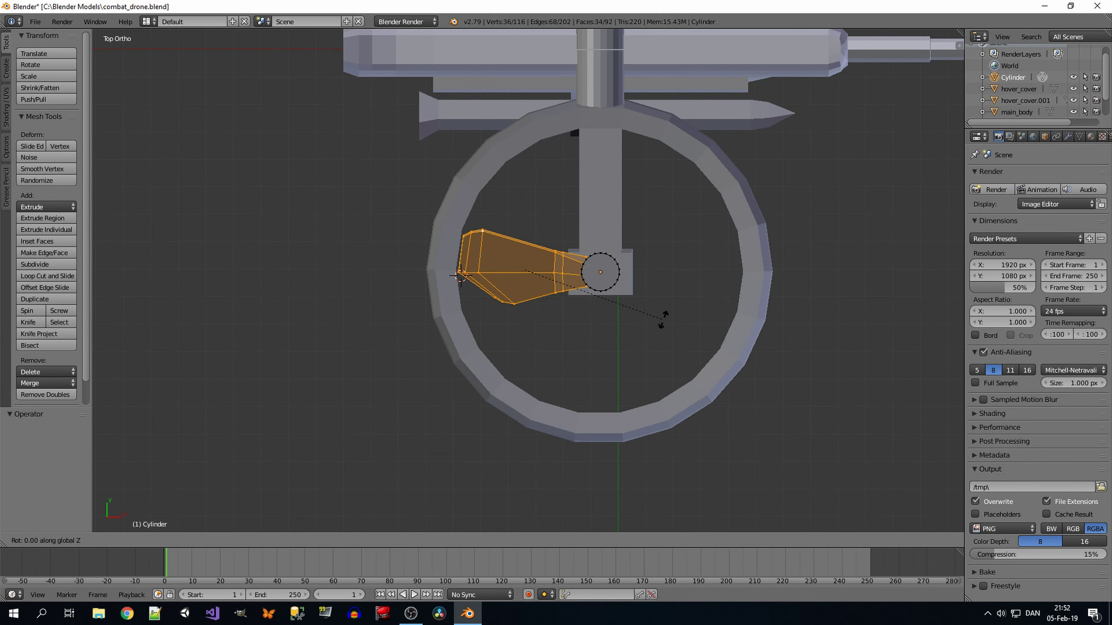
key(Escape)
key(ctrl+shift+z)
scroll(662, 320, up, 3)
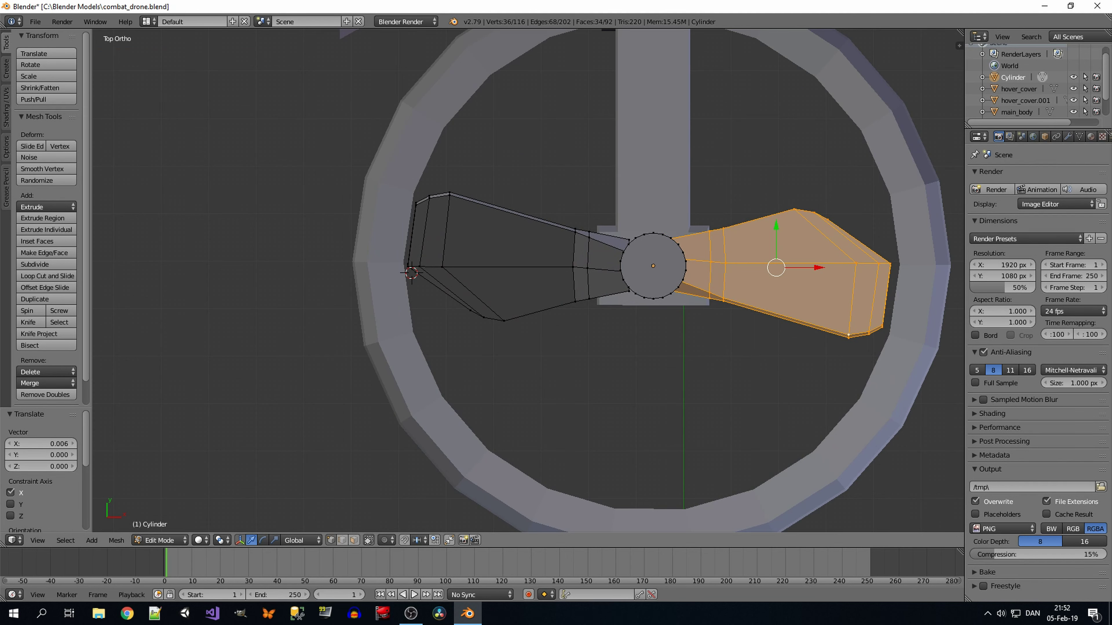
Step: Select both blades and add a copy of the pair rotated 90° for four blades
right_click(533, 262)
key(ctrl+l)
shift+right_click(788, 228)
key(ctrl+l)
scroll(652, 280, down, 1)
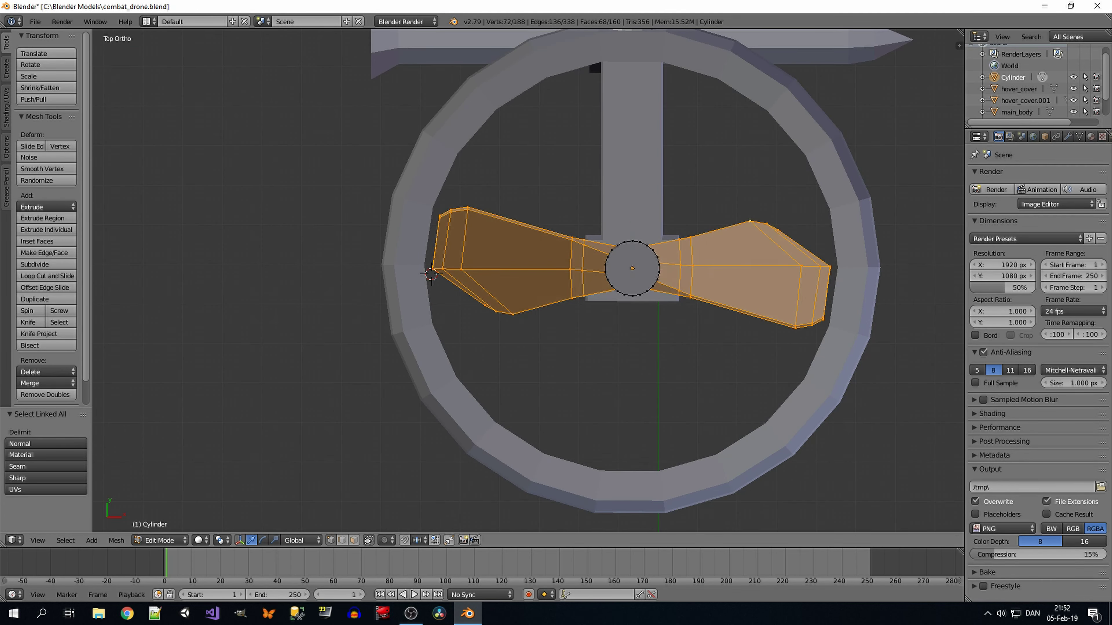
text(180)
key(Return)
text(90)
key(Return)
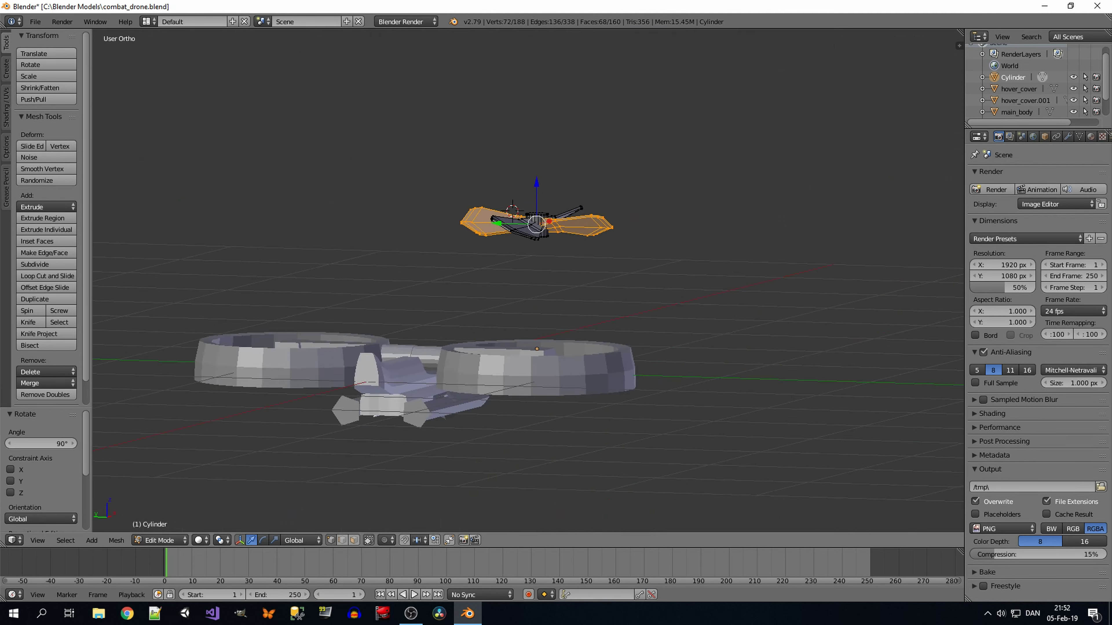
middle_drag(818, 343, 744, 263)
Step: Pitch the first two propeller blades by 10° each
mouse_move(525, 262)
middle_down()
mouse_move(482, 245)
mouse_move(547, 228)
middle_up()
scroll(525, 262, up, 4)
right_click(582, 188)
key(ctrl+l)
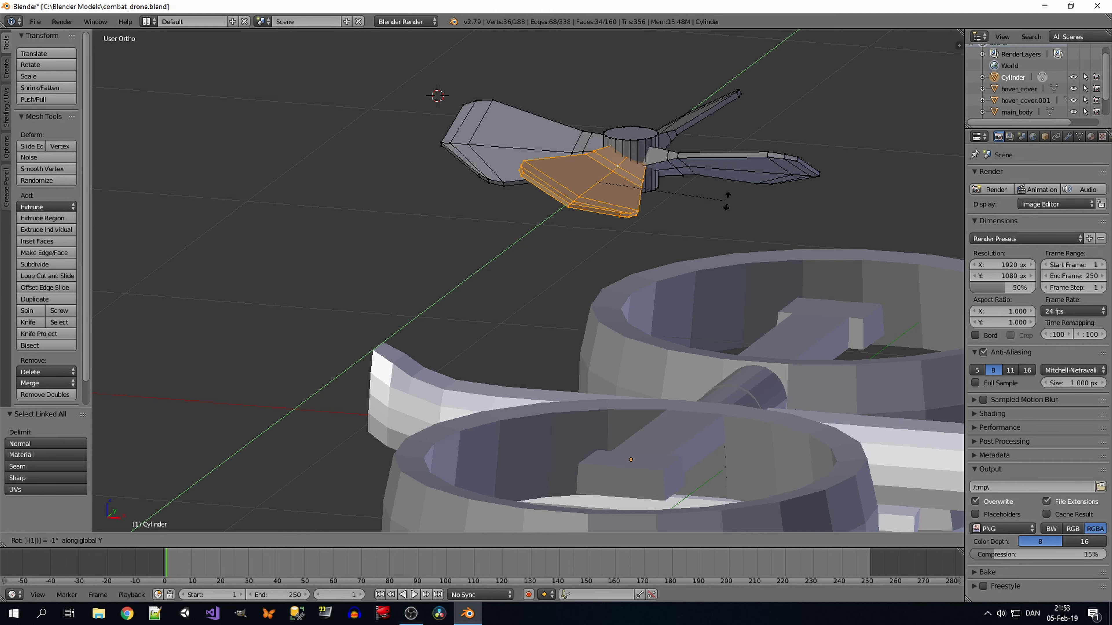
key(Return)
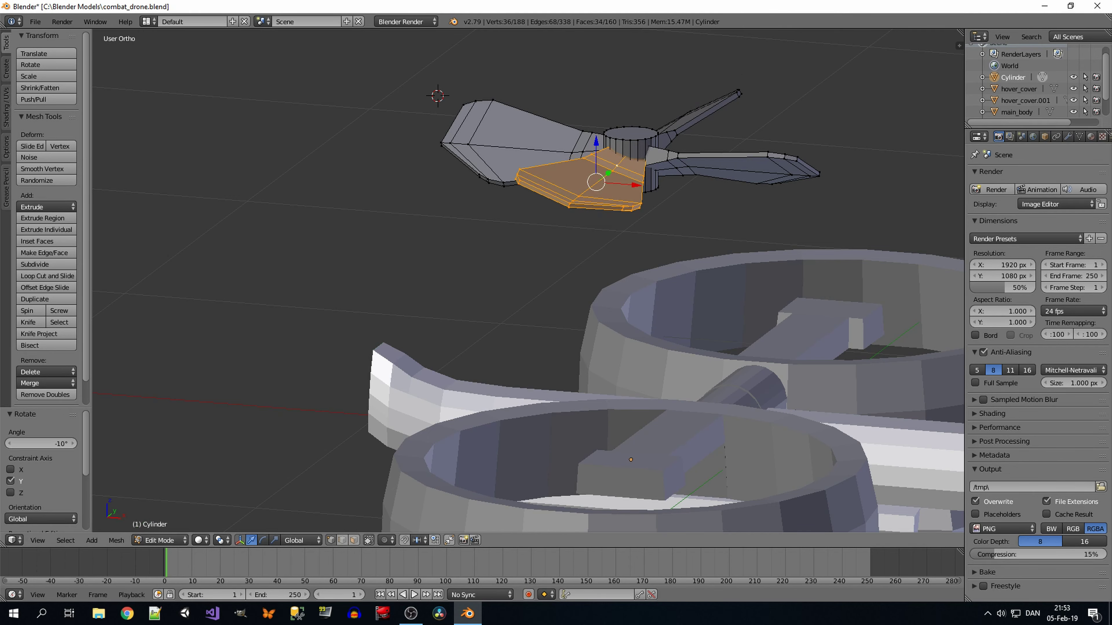
mouse_move(727, 201)
middle_down()
mouse_move(656, 219)
mouse_move(569, 306)
middle_up()
right_click(700, 224)
key(ctrl+l)
key(r)
key(y)
key(1)
key(0)
key(Return)
Step: Tilt the remaining two blades 10° around the X axis
right_click(547, 254)
key(ctrl+l)
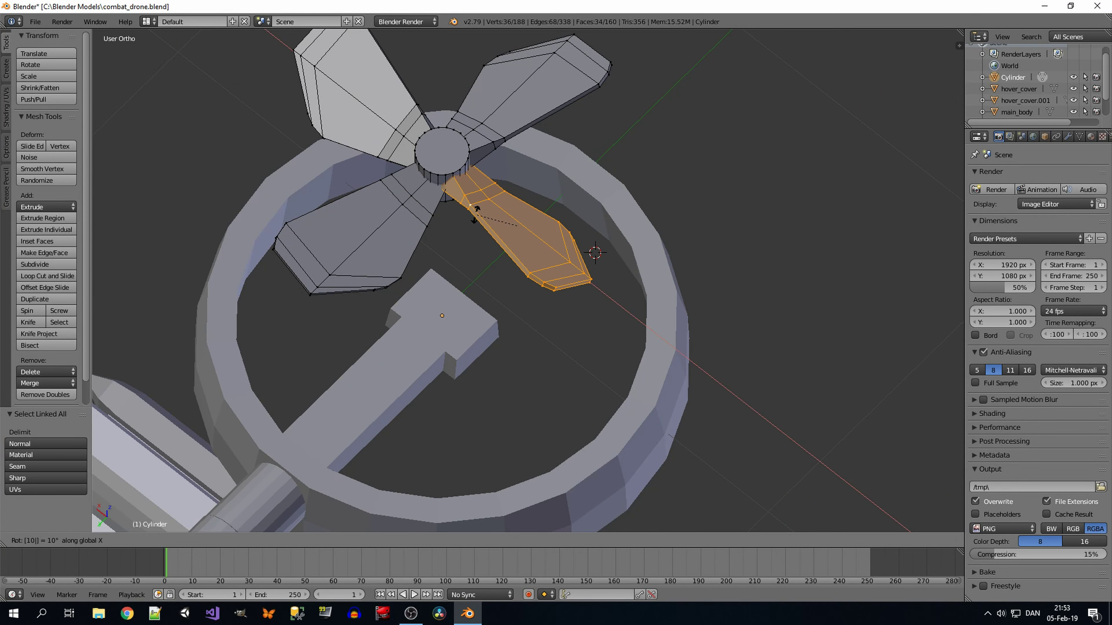
key(Return)
right_click(395, 130)
key(r)
key(x)
key(1)
key(0)
key(Return)
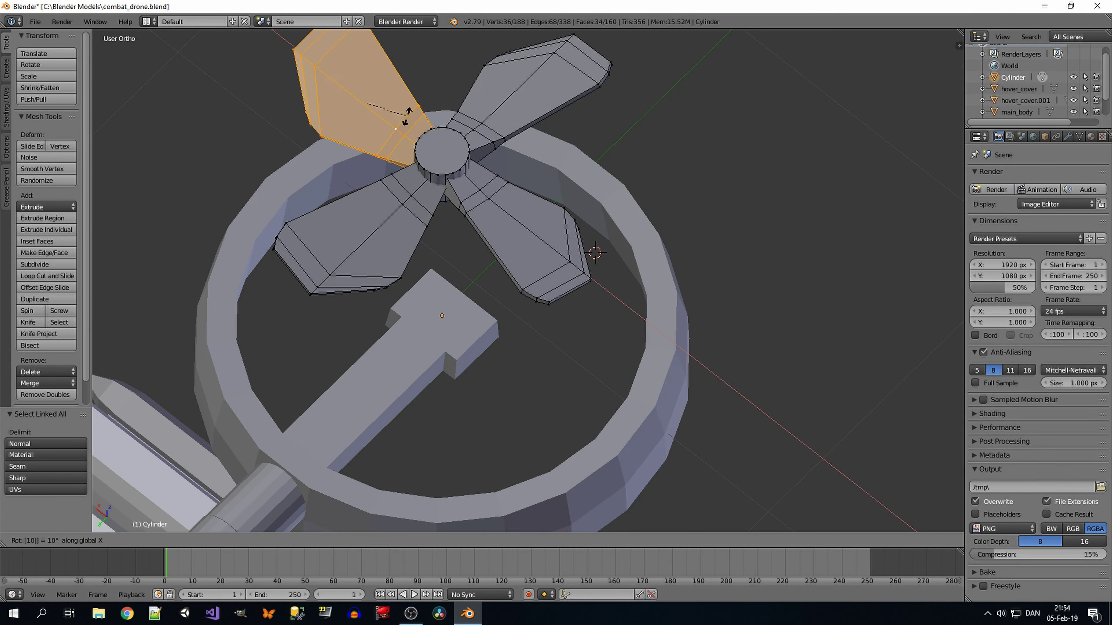
middle_drag(569, 263, 503, 219)
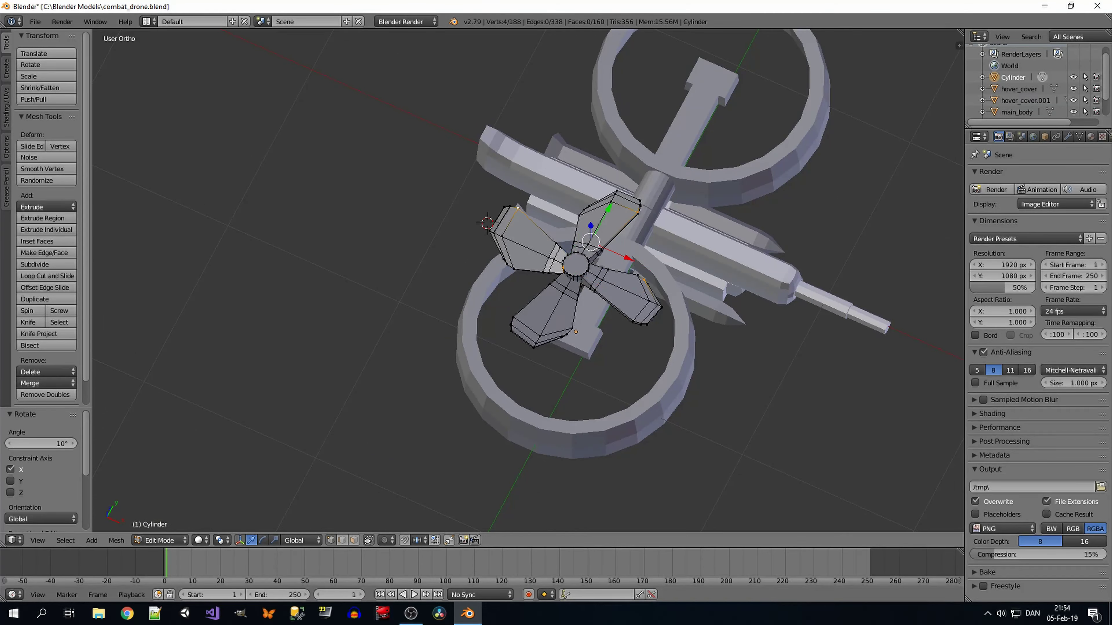
Step: Select the whole propeller mesh and lower it along Z
key(a)
mouse_move(525, 263)
middle_down()
mouse_move(525, 197)
mouse_move(493, 262)
mouse_move(494, 192)
mouse_move(525, 198)
mouse_move(525, 306)
middle_up()
key(z)
key(g)
key(z)
key(z)
key(g)
key(z)
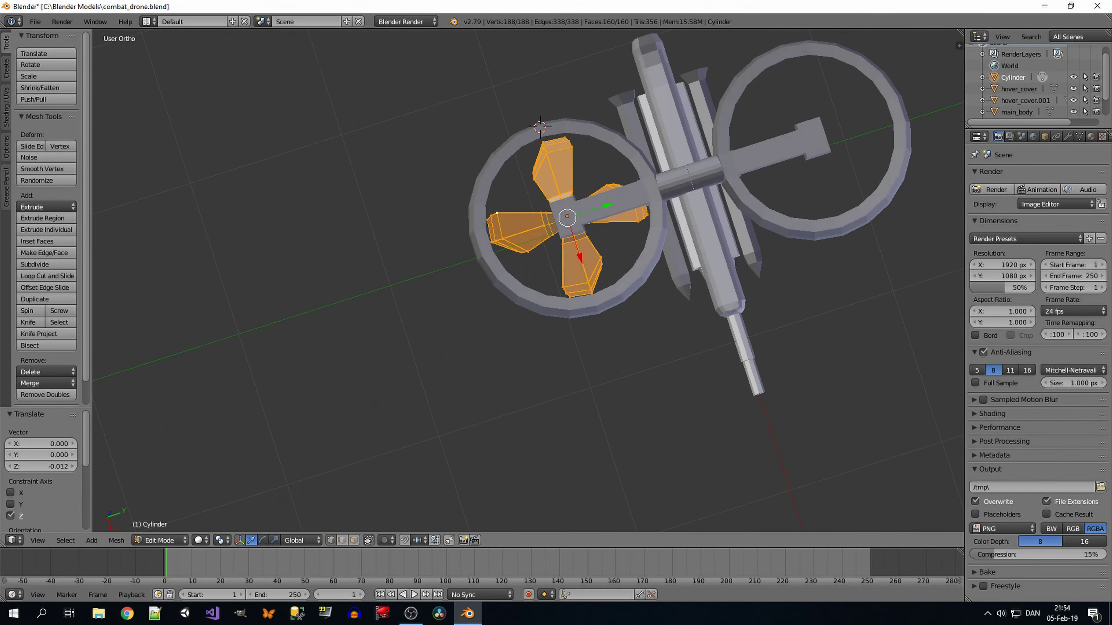
Step: From top view, spin the propeller −228° into a diagonal X inside the hover ring
key(KP_7)
key(r)
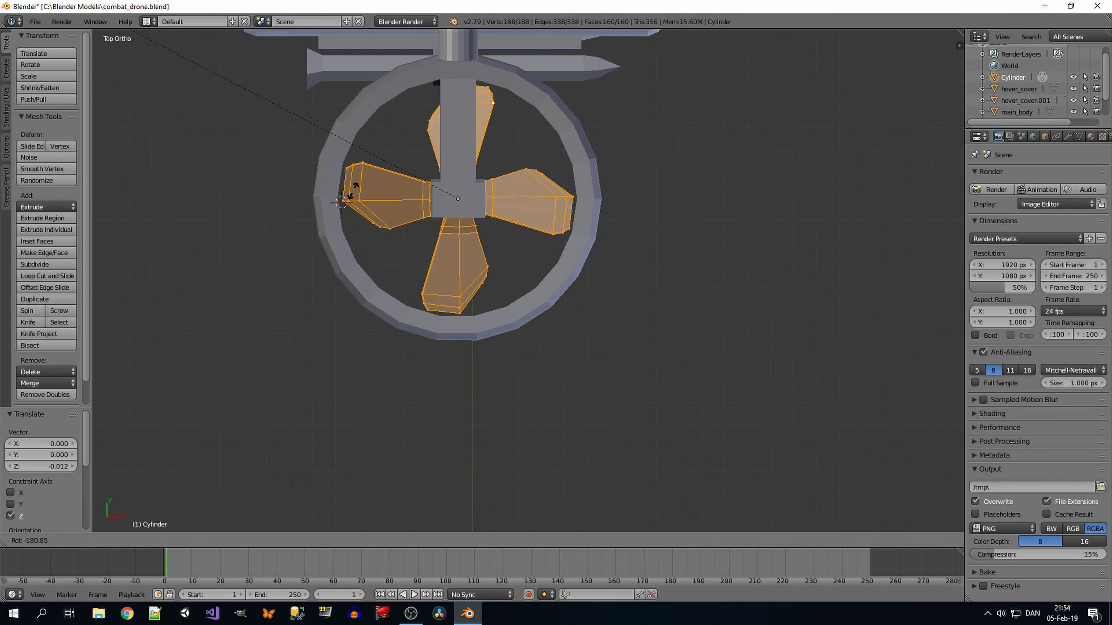
click(807, 379)
mouse_move(806, 380)
middle_down()
mouse_move(569, 219)
mouse_move(613, 306)
middle_up()
key(KP_7)
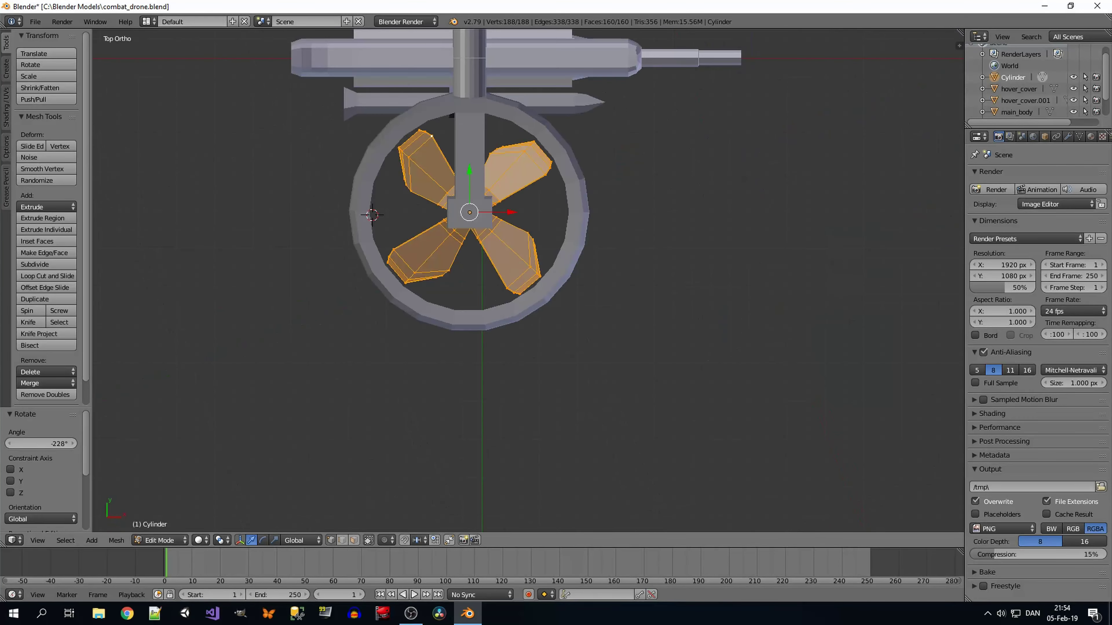
Step: Finish scaling the propeller hub and zoom out to view the whole drone
click(647, 227)
middle_drag(646, 227, 569, 263)
key(a)
scroll(569, 263, up, 3)
scroll(568, 263, up, 2)
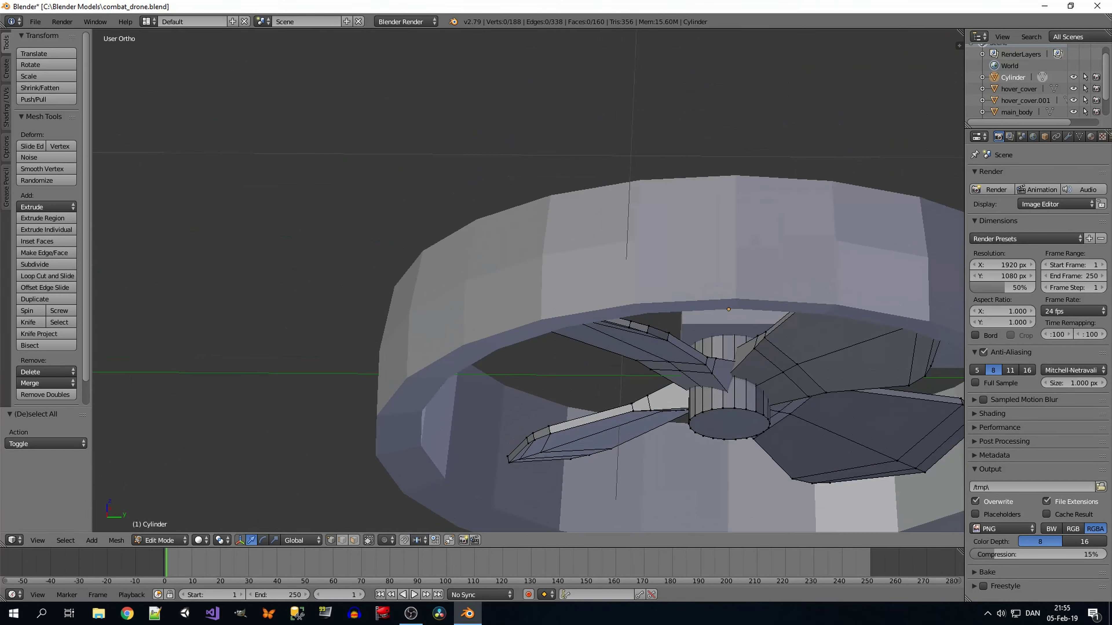
scroll(568, 263, up, 2)
click(783, 308)
key(a)
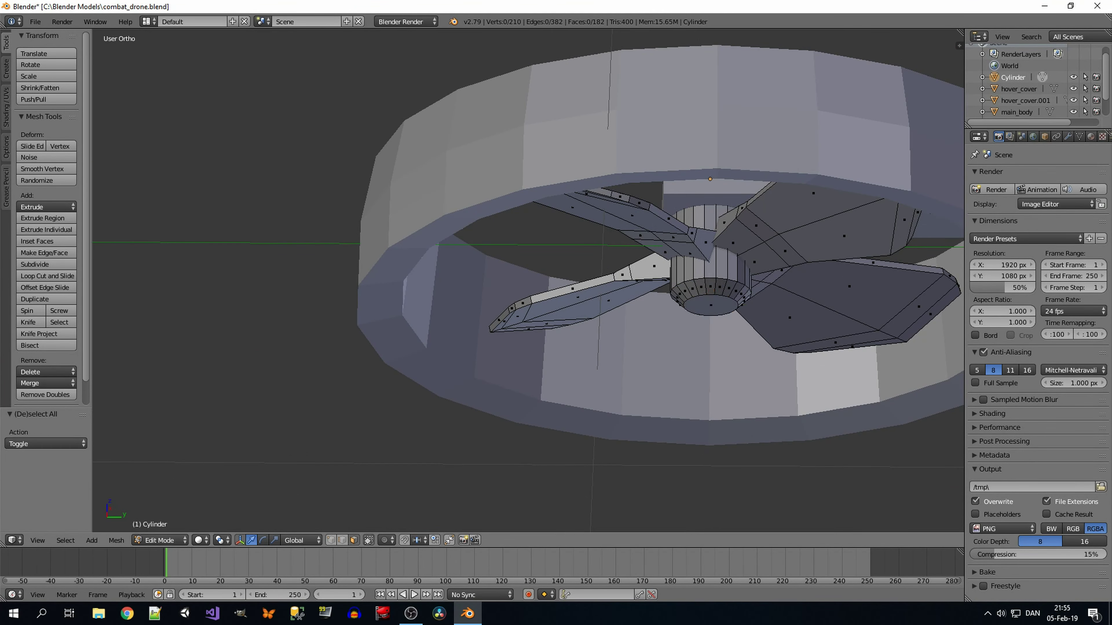
scroll(784, 309, down, 3)
middle_drag(783, 308, 613, 132)
mouse_move(569, 219)
middle_down()
mouse_move(569, 153)
mouse_move(591, 241)
mouse_move(569, 197)
mouse_move(600, 263)
mouse_move(656, 263)
middle_up()
Step: Duplicate the propeller as Cylinder.001 and move it along Y into the top ring
key(Tab)
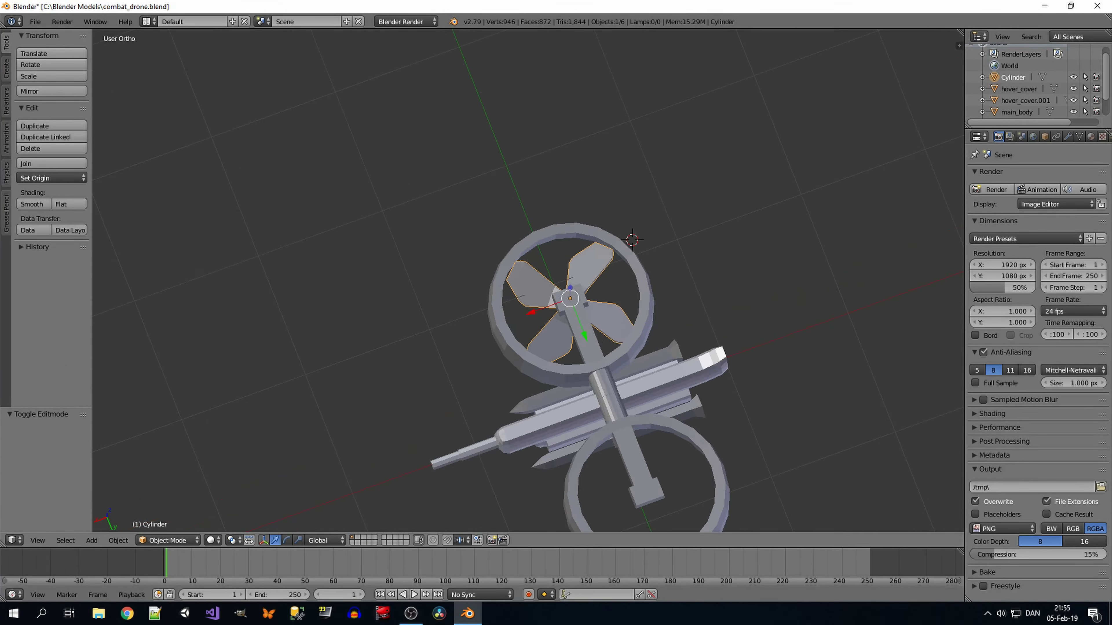
key(KP_7)
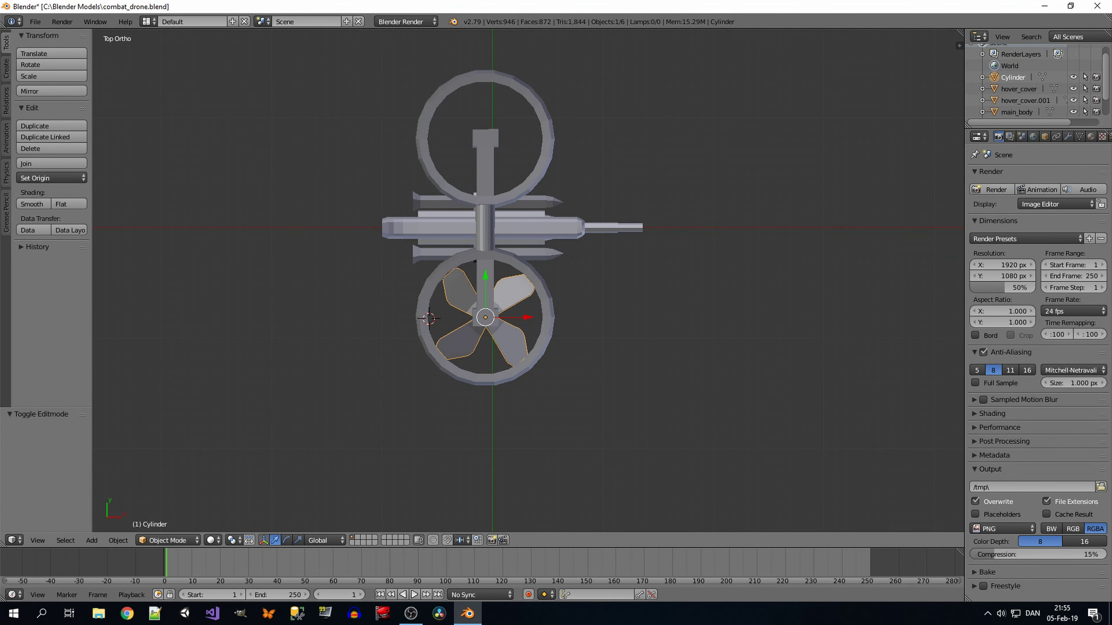
key(shift+d)
key(Escape)
key(g)
key(y)
key(a)
mouse_move(569, 263)
middle_down()
mouse_move(613, 198)
mouse_move(569, 197)
mouse_move(569, 285)
middle_up()
Step: Enter Edit Mode on main_body and inspect it in wireframe from the front
right_click(482, 324)
key(Tab)
mouse_move(482, 324)
middle_down()
mouse_move(569, 284)
mouse_move(569, 153)
middle_up()
scroll(569, 262, up, 2)
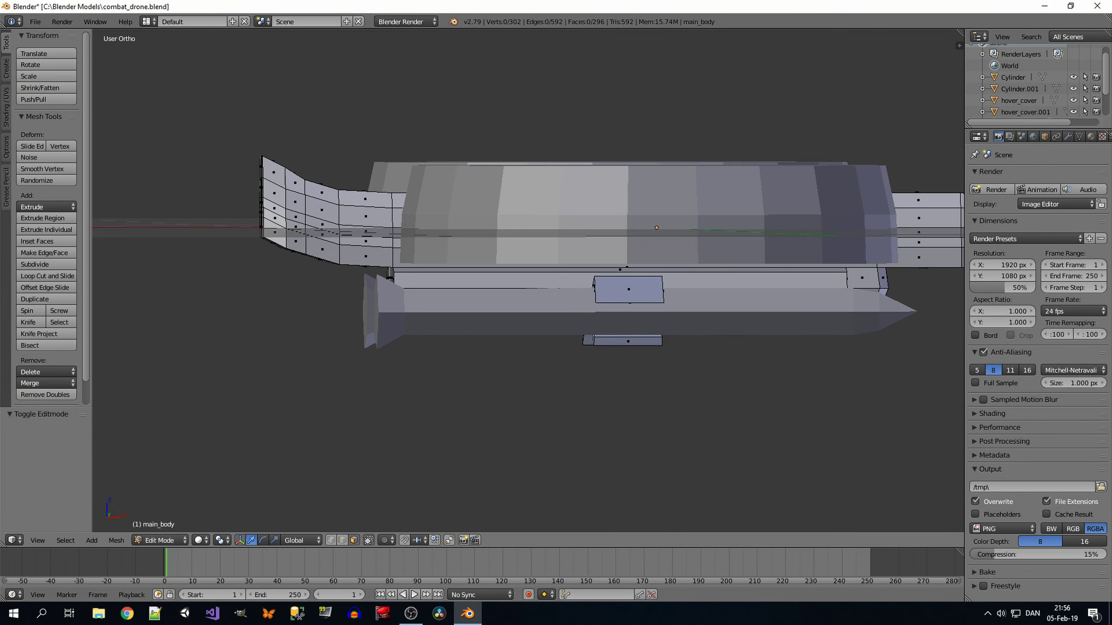
key(z)
key(KP_1)
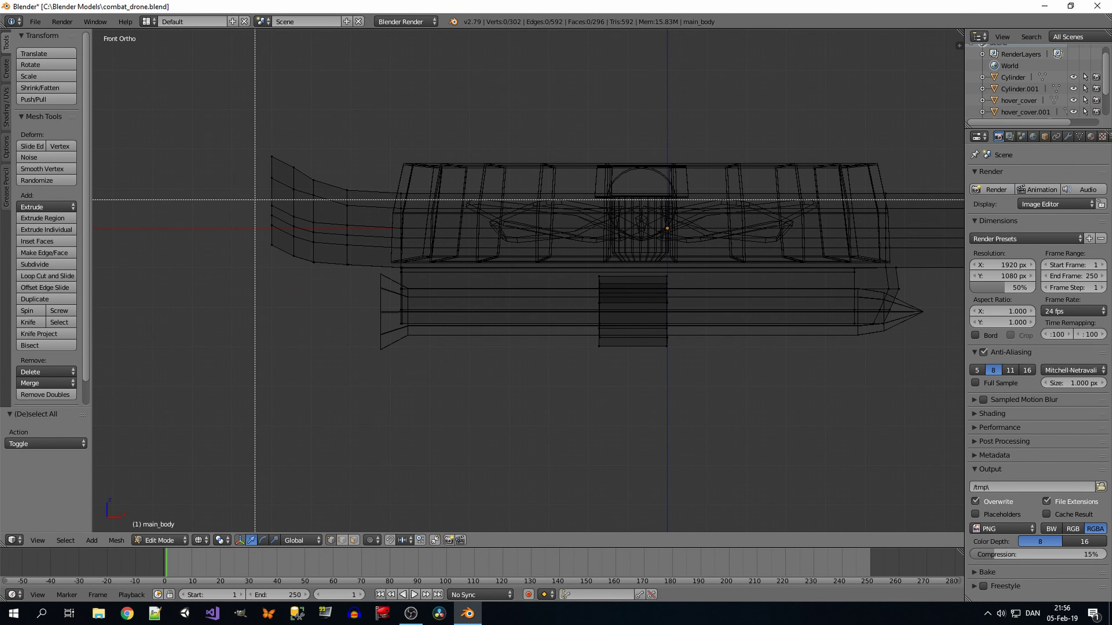
key(Return)
key(a)
mouse_move(569, 262)
middle_down()
mouse_move(568, 197)
mouse_move(613, 263)
middle_up()
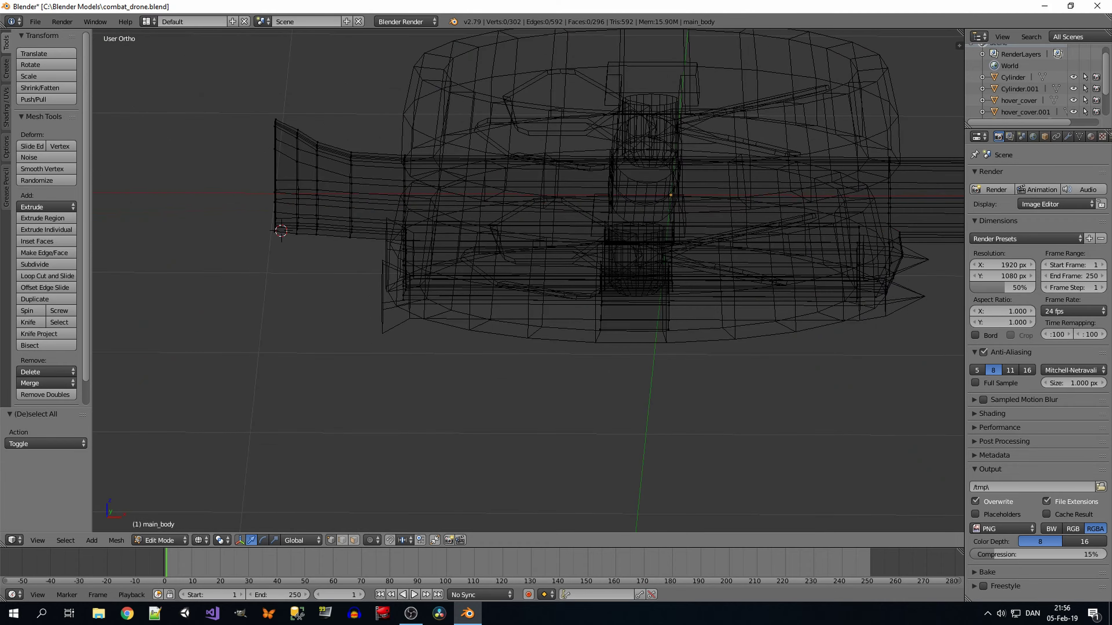
scroll(569, 263, up, 3)
scroll(569, 263, down, 3)
key(z)
Step: Select the edge strip at the body's end and shift it slightly along X
key(ctrl+z)
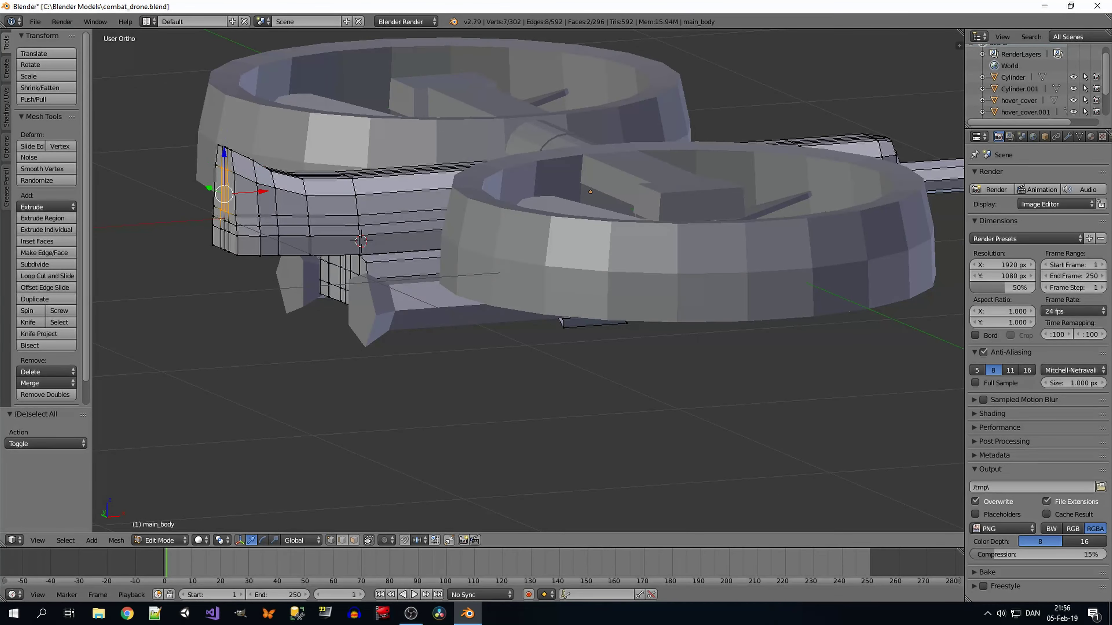
middle_drag(569, 263, 569, 197)
shift+right_click(228, 139)
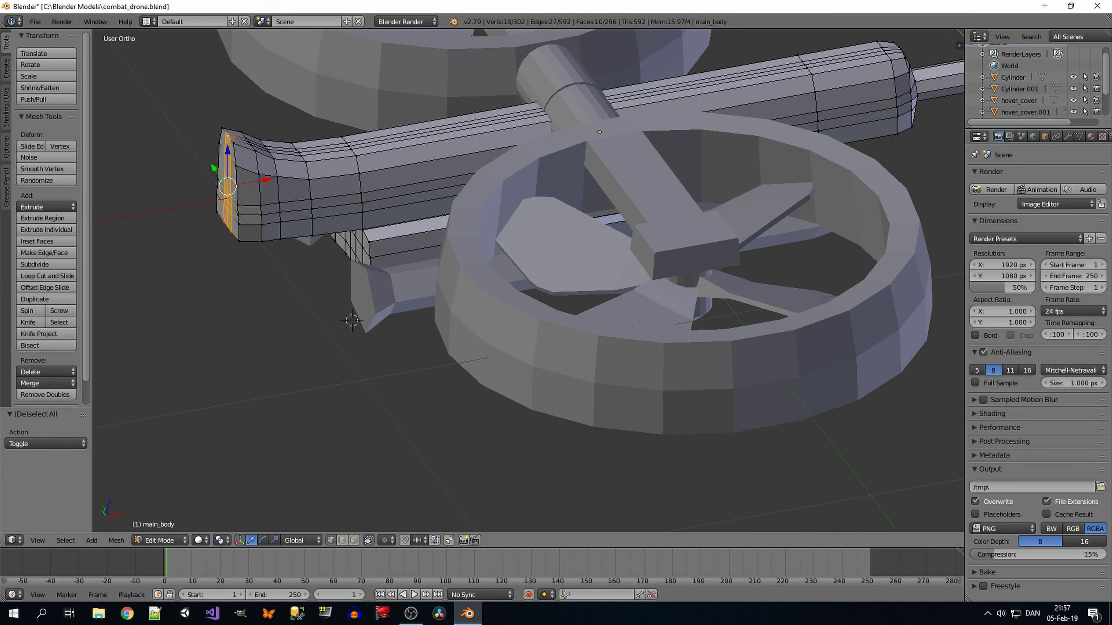
key(KP_1)
mouse_move(525, 263)
middle_down()
mouse_move(438, 218)
mouse_move(482, 284)
mouse_move(569, 218)
middle_up()
key(KP_1)
key(KP_3)
scroll(525, 280, down, 5)
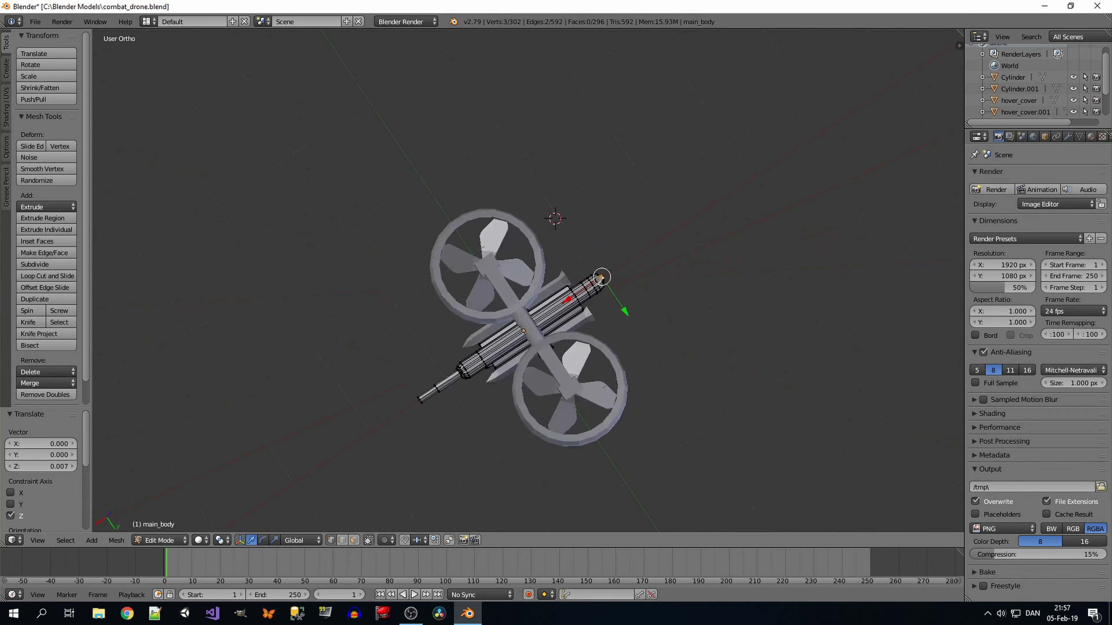
Step: Inspect the reshaped body from front, side and top views
mouse_move(525, 281)
middle_down()
mouse_move(525, 218)
mouse_move(481, 228)
middle_up()
scroll(525, 280, up, 3)
scroll(525, 281, up, 3)
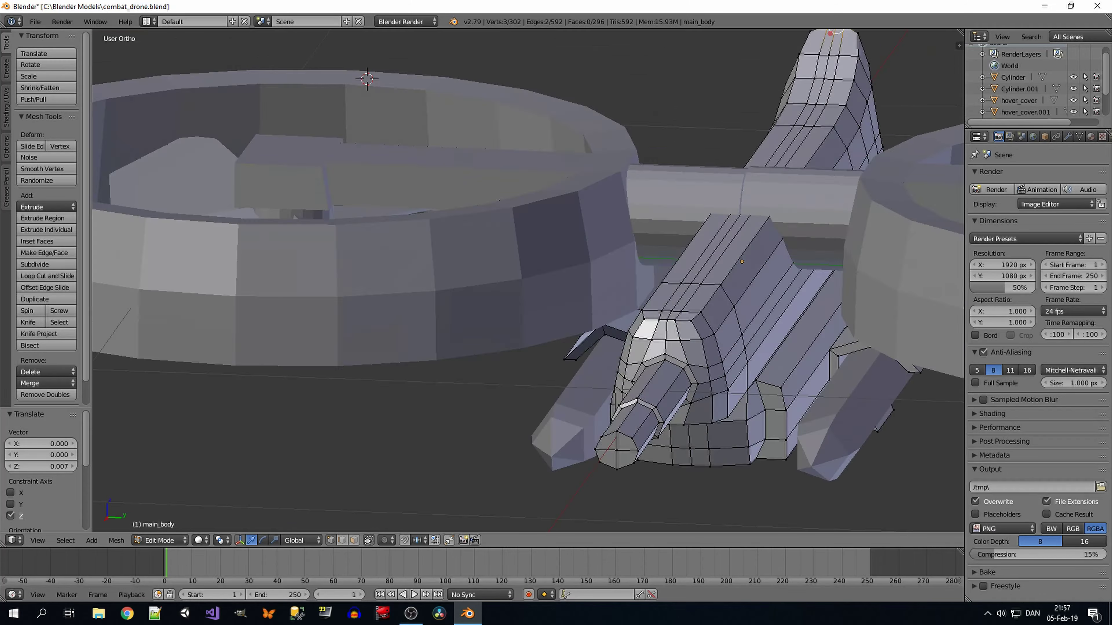
key(KP_1)
middle_drag(525, 280, 482, 219)
key(KP_3)
key(KP_7)
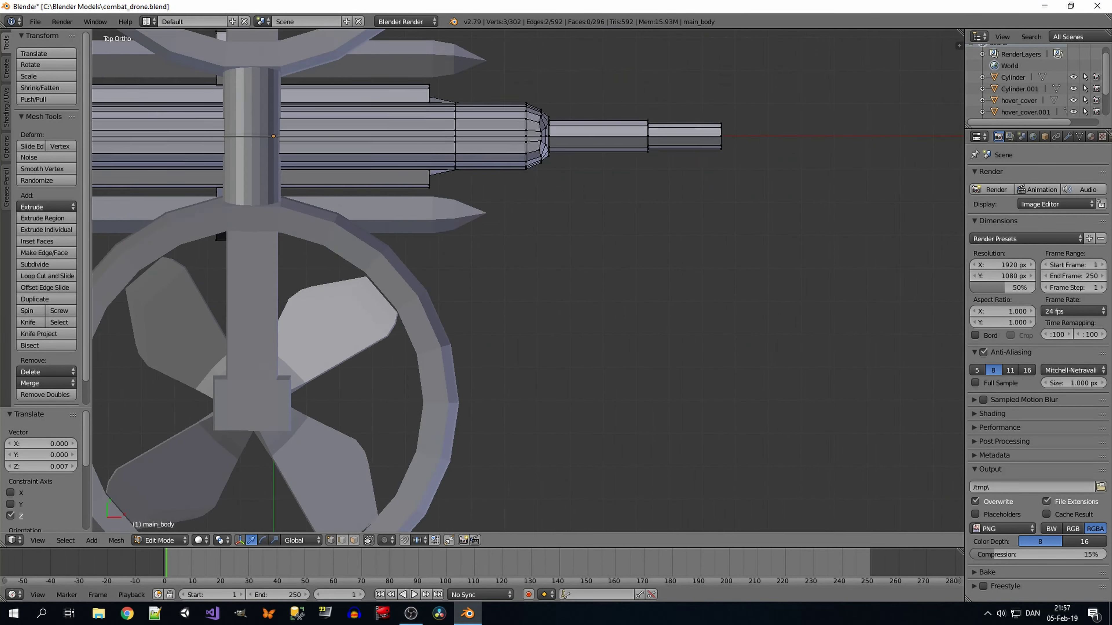
Step: Select the barrel tip segments and lower them slightly, about −0.019 on Z
key(z)
key(z)
middle_drag(525, 281, 481, 227)
scroll(525, 281, up, 3)
mouse_move(525, 280)
middle_down()
mouse_move(504, 245)
mouse_move(482, 245)
mouse_move(525, 272)
mouse_move(481, 228)
mouse_move(548, 289)
mouse_move(482, 245)
mouse_move(547, 272)
mouse_move(503, 263)
mouse_move(481, 236)
mouse_move(504, 272)
mouse_move(526, 263)
mouse_move(481, 245)
mouse_move(526, 272)
mouse_move(569, 219)
middle_up()
key(ctrl+KP_Add)
key(ctrl+KP_Add)
key(g)
key(z)
key(Return)
Step: Deselect part of the barrel and shift the remaining selection slightly along X
key(ctrl+KP_Subtract)
key(g)
key(x)
key(Return)
Step: Select a body face and add a loop cut to the arm
right_click(521, 262)
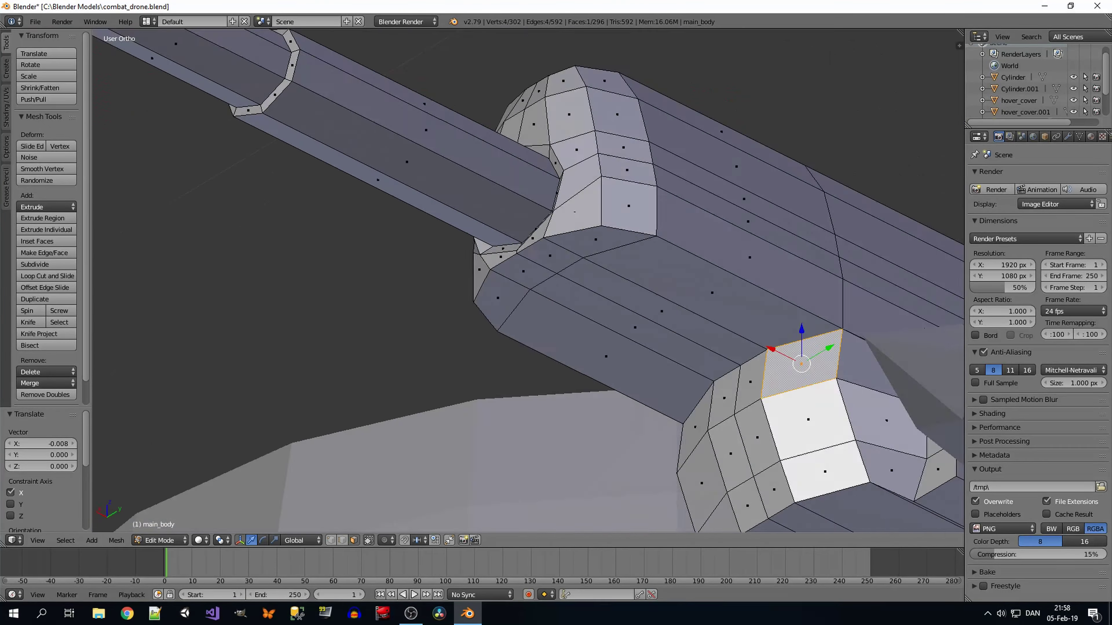
scroll(525, 280, up, 5)
scroll(525, 280, down, 5)
mouse_move(525, 281)
middle_down()
mouse_move(503, 263)
mouse_move(503, 307)
mouse_move(525, 253)
mouse_move(548, 271)
middle_up()
scroll(503, 262, up, 2)
key(ctrl+r)
click(656, 333)
Step: Add another loop cut and extrude the edge loop downward along Z into a strip
middle_drag(613, 350, 635, 372)
key(ctrl+r)
mouse_move(525, 280)
middle_down()
mouse_move(503, 306)
mouse_move(547, 262)
mouse_move(525, 298)
mouse_move(547, 280)
mouse_move(547, 263)
mouse_move(525, 297)
mouse_move(539, 285)
middle_up()
key(g)
key(z)
key(e)
key(z)
click(536, 363)
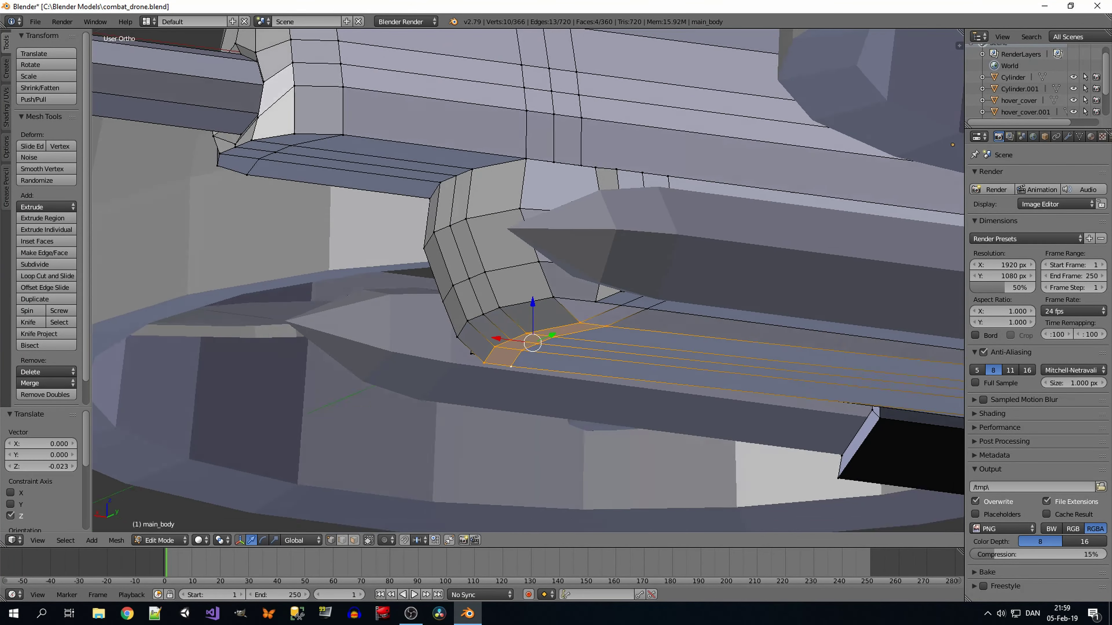
Step: Select the strip's edge loop, nudge it vertically, then deselect all
mouse_move(536, 364)
middle_down()
mouse_move(525, 306)
mouse_move(577, 363)
mouse_move(525, 306)
mouse_move(547, 280)
mouse_move(525, 307)
mouse_move(376, 350)
mouse_move(438, 285)
mouse_move(481, 263)
mouse_move(450, 288)
mouse_move(547, 272)
mouse_move(525, 219)
mouse_move(569, 263)
mouse_move(547, 219)
mouse_move(525, 285)
mouse_move(547, 241)
middle_up()
right_click(577, 364)
alt+right_click(376, 355)
key(Return)
scroll(481, 263, down, 5)
key(a)
Step: From below the body, switch to face select and delete the selected faces
scroll(525, 263, down, 4)
scroll(525, 280, up, 4)
scroll(525, 280, down, 4)
mouse_move(526, 281)
middle_down()
mouse_move(504, 219)
mouse_move(526, 306)
mouse_move(569, 241)
mouse_move(525, 280)
mouse_move(525, 245)
mouse_move(569, 263)
mouse_move(525, 263)
mouse_move(547, 307)
mouse_move(504, 245)
mouse_move(548, 280)
mouse_move(525, 262)
mouse_move(547, 306)
mouse_move(569, 263)
mouse_move(560, 271)
middle_up()
scroll(525, 280, up, 3)
scroll(525, 280, up, 3)
scroll(525, 280, down, 4)
scroll(525, 280, up, 3)
scroll(525, 280, up, 3)
key(3)
key(x)
key(f)
Step: Fill a new face across the gap and delete more underside faces, leaving 352 faces
scroll(525, 281, down, 3)
scroll(525, 280, up, 4)
key(f)
key(a)
scroll(525, 281, down, 3)
scroll(525, 280, up, 3)
key(x)
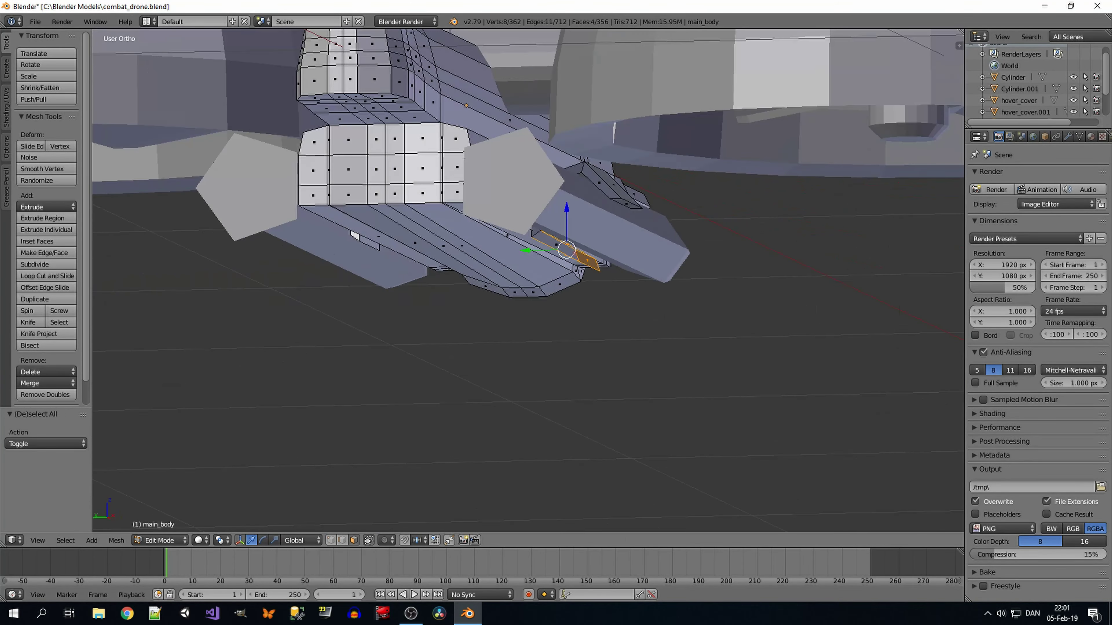
middle_drag(525, 263, 526, 175)
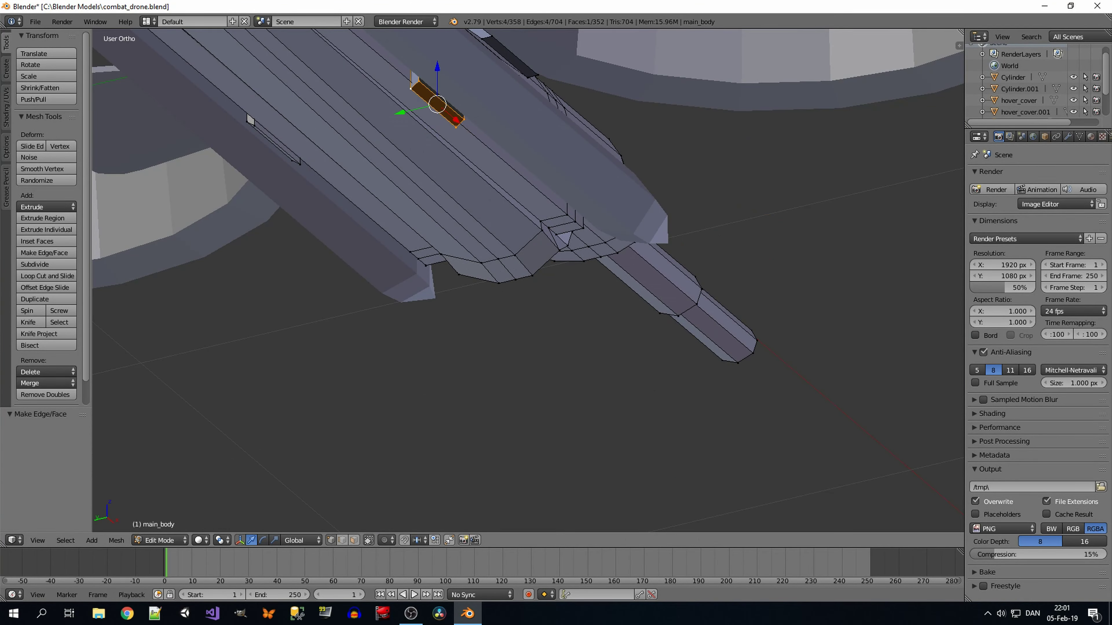
scroll(525, 280, down, 5)
middle_drag(525, 281, 525, 175)
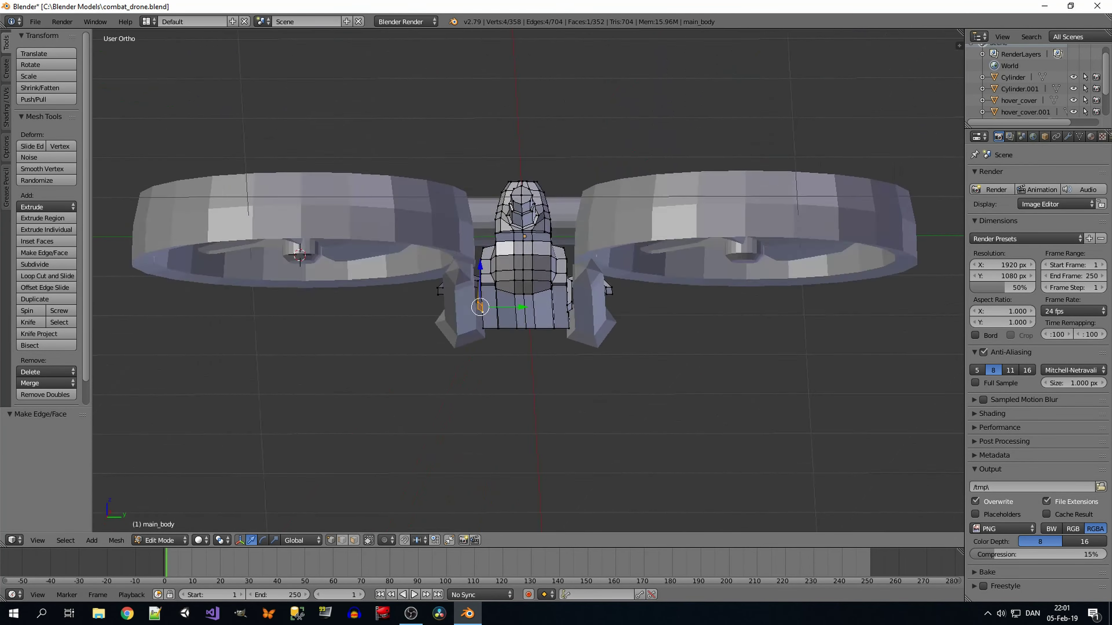
Step: Orbit to inspect the finished drone from above, then return to Object Mode
mouse_move(525, 280)
middle_down()
mouse_move(656, 219)
mouse_move(481, 262)
mouse_move(503, 350)
middle_up()
scroll(525, 280, up, 4)
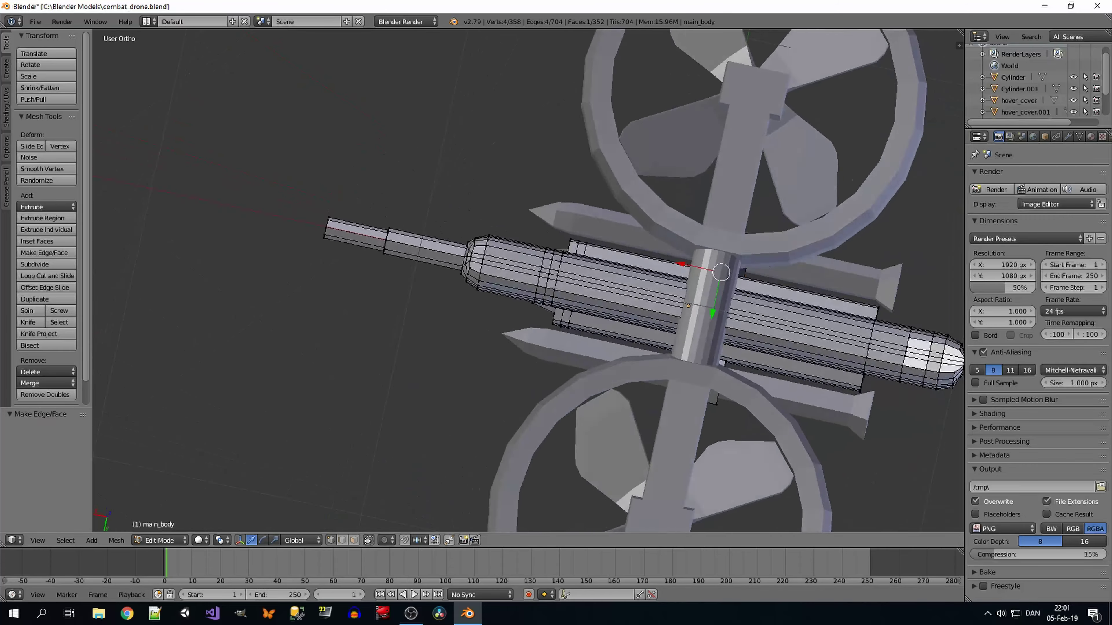
mouse_move(525, 280)
middle_down()
mouse_move(503, 306)
mouse_move(534, 263)
mouse_move(534, 210)
middle_up()
scroll(525, 280, down, 4)
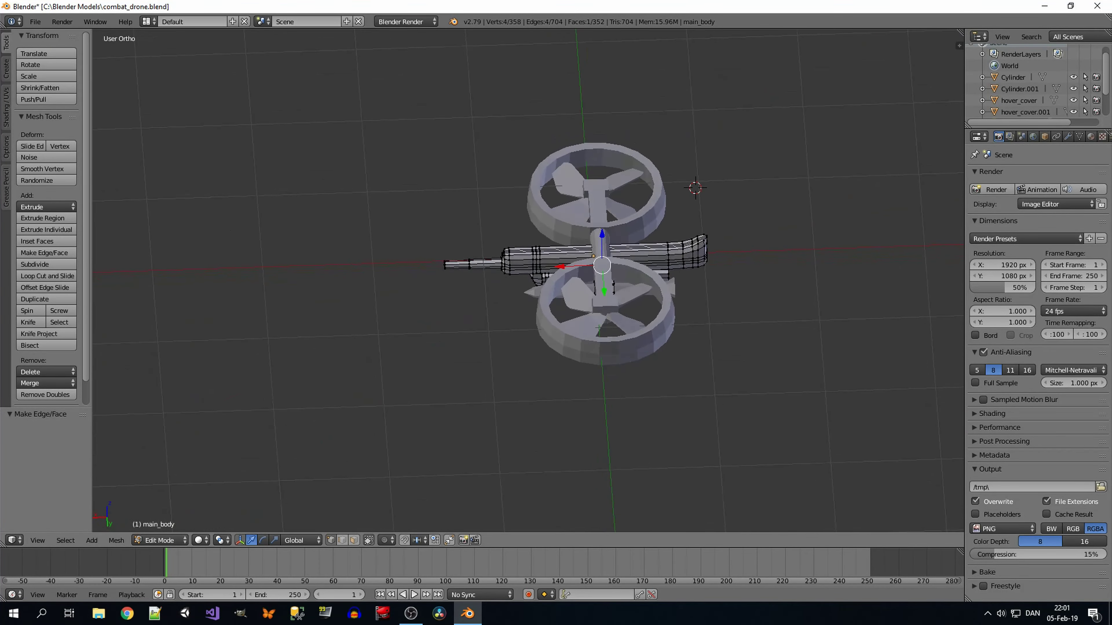
middle_drag(569, 272, 569, 254)
scroll(569, 271, down, 3)
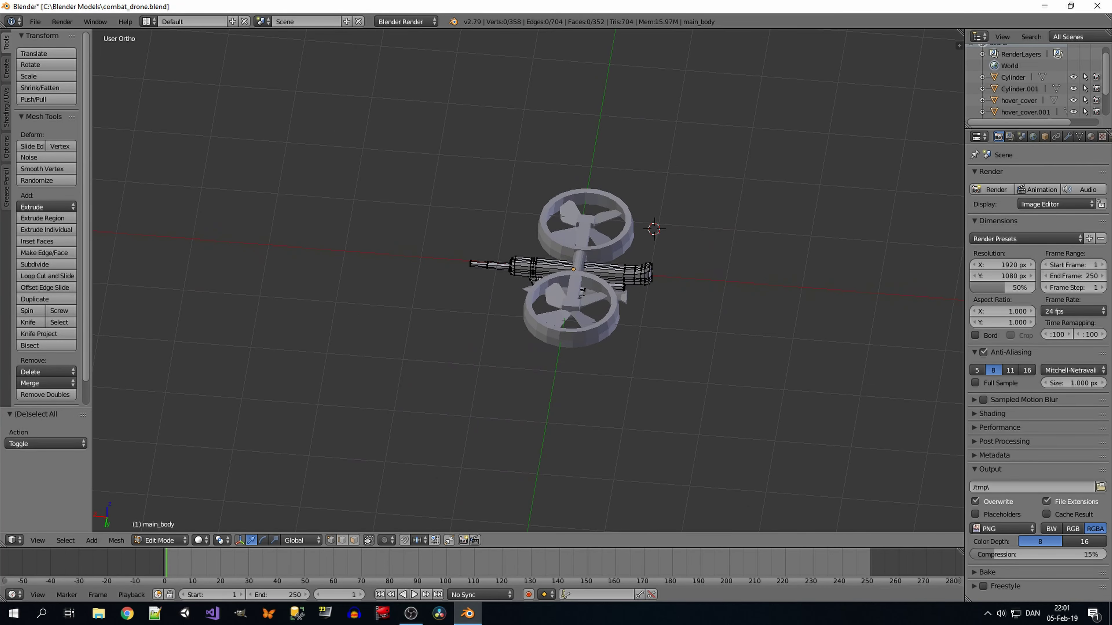
mouse_move(569, 272)
middle_down()
mouse_move(569, 228)
mouse_move(547, 184)
middle_up()
scroll(569, 271, up, 4)
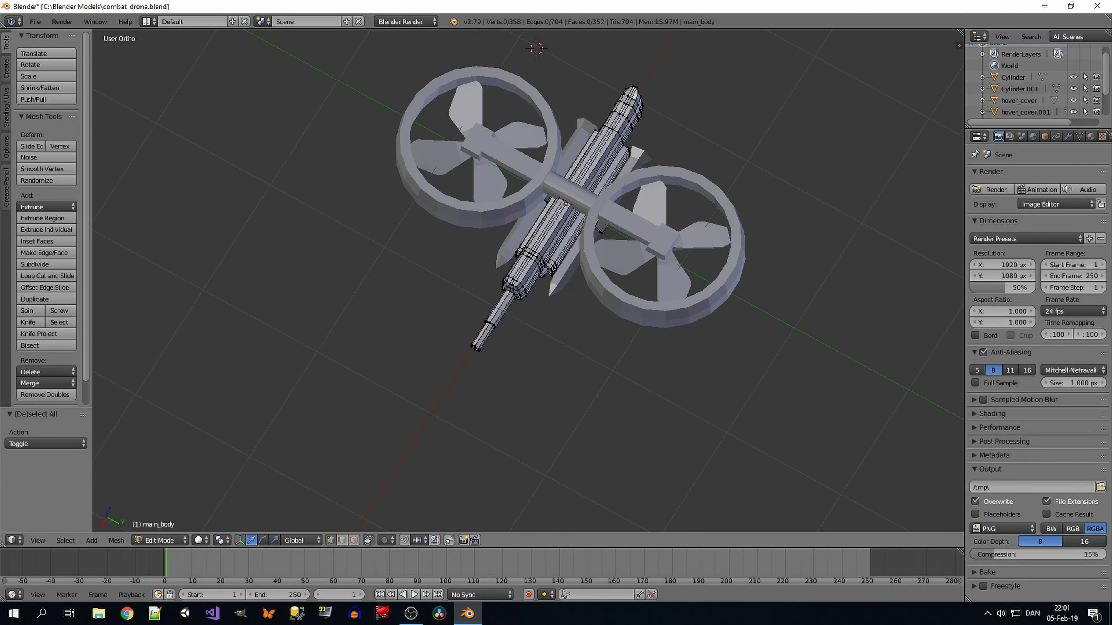
mouse_move(569, 272)
middle_down()
mouse_move(508, 247)
mouse_move(455, 187)
mouse_move(569, 228)
mouse_move(591, 184)
mouse_move(573, 223)
middle_up()
key(Tab)
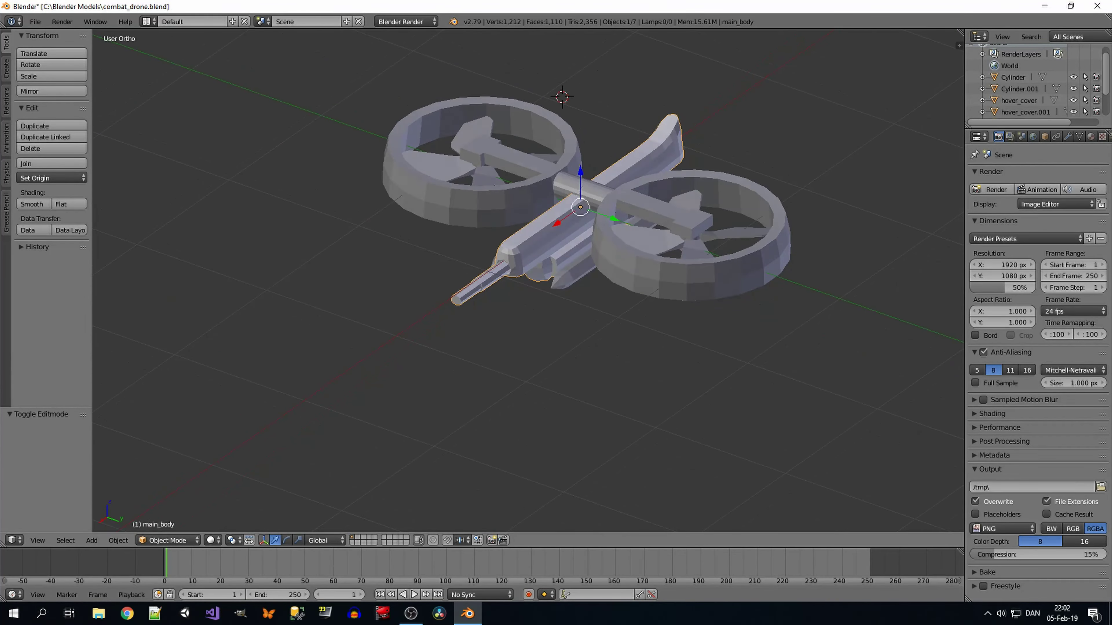